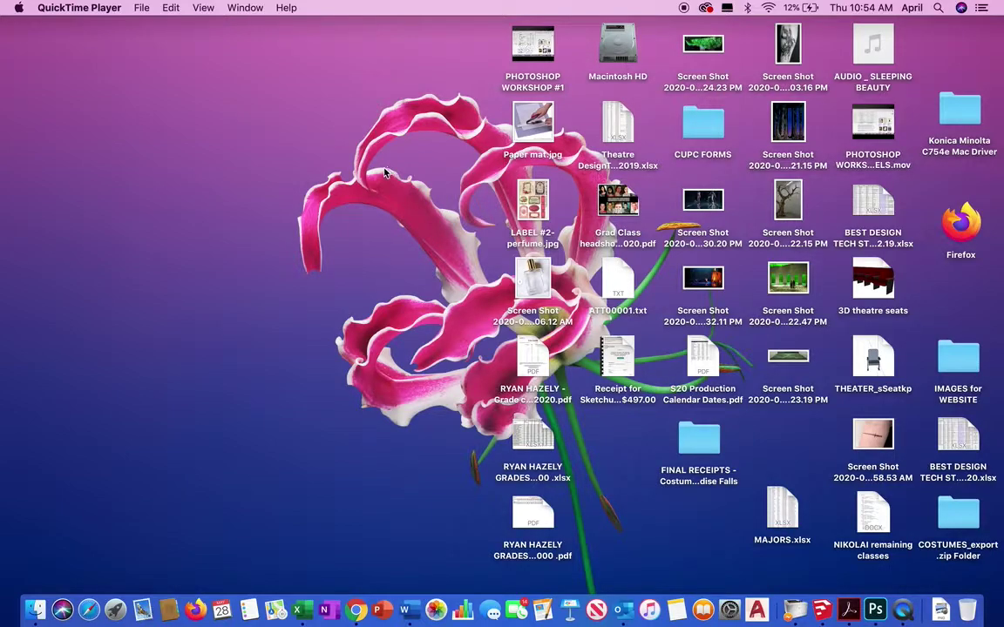
Switch to Google Chrome and open My Drive in Google Drive
click(878, 607)
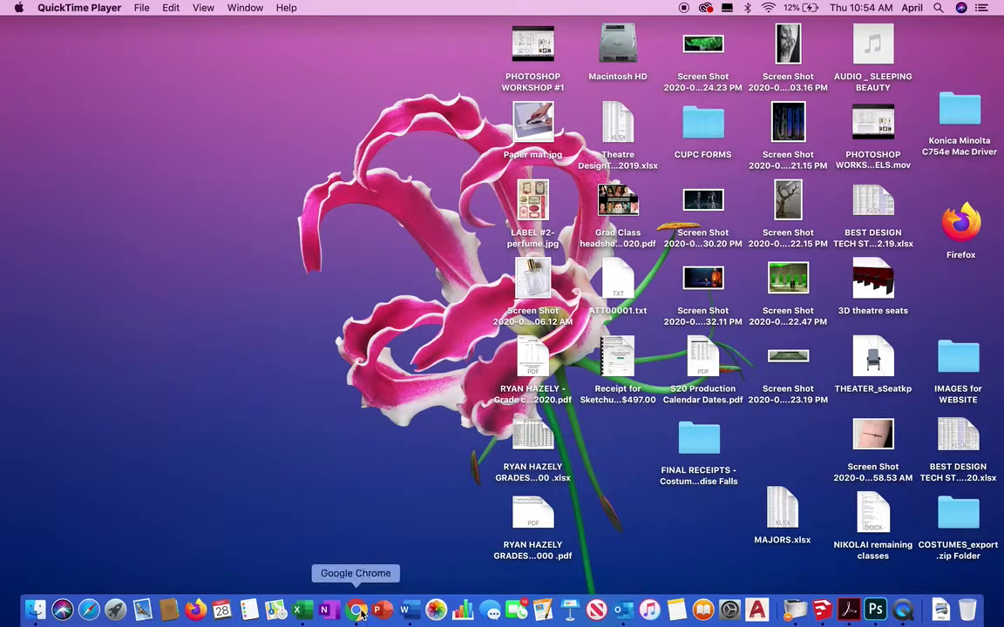
click(357, 612)
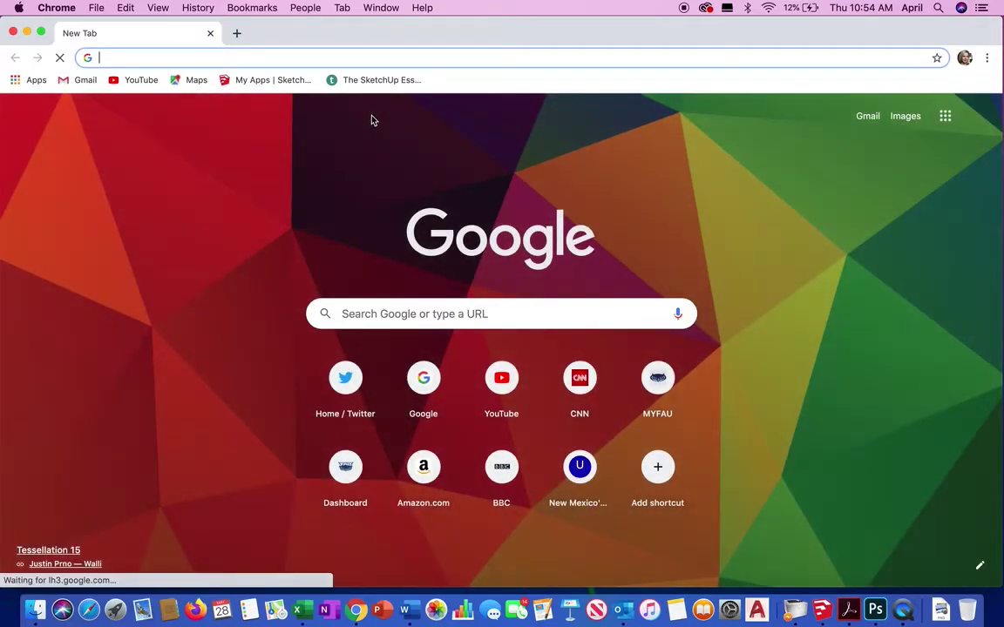
text(goog)
key(Return)
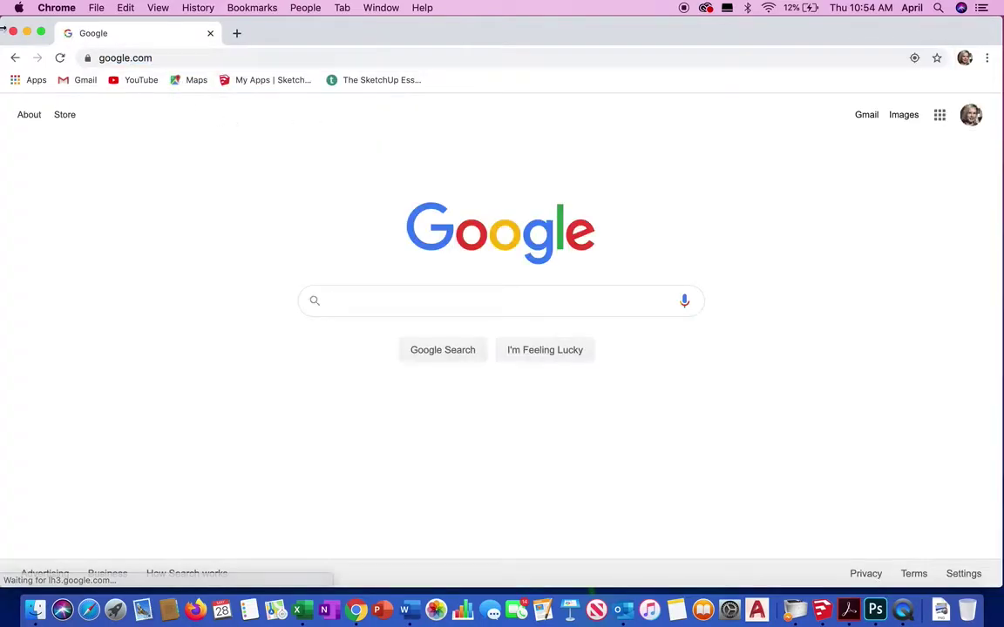
click(130, 56)
text(dr)
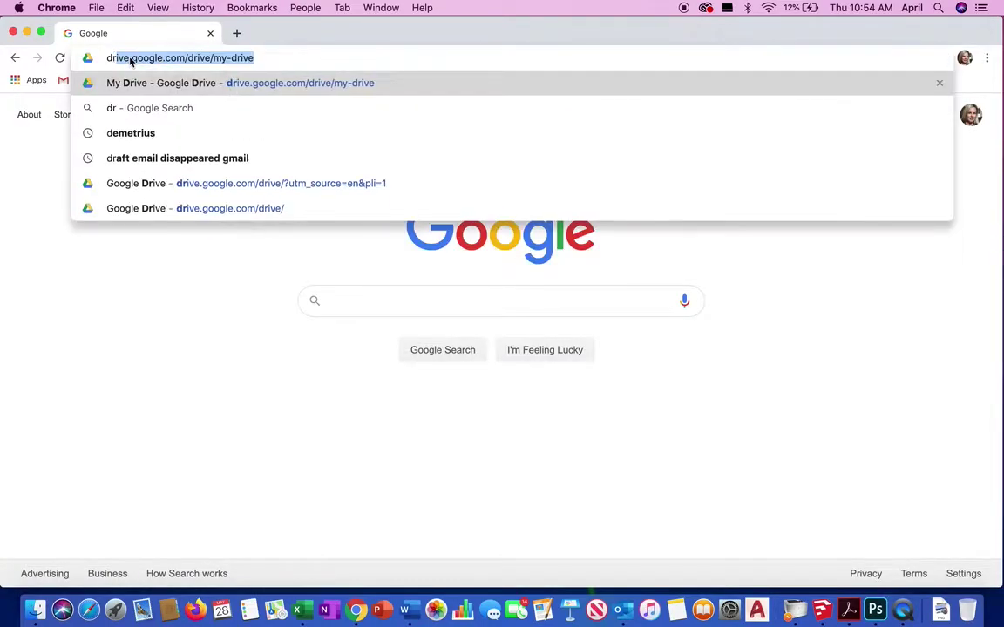
key(Return)
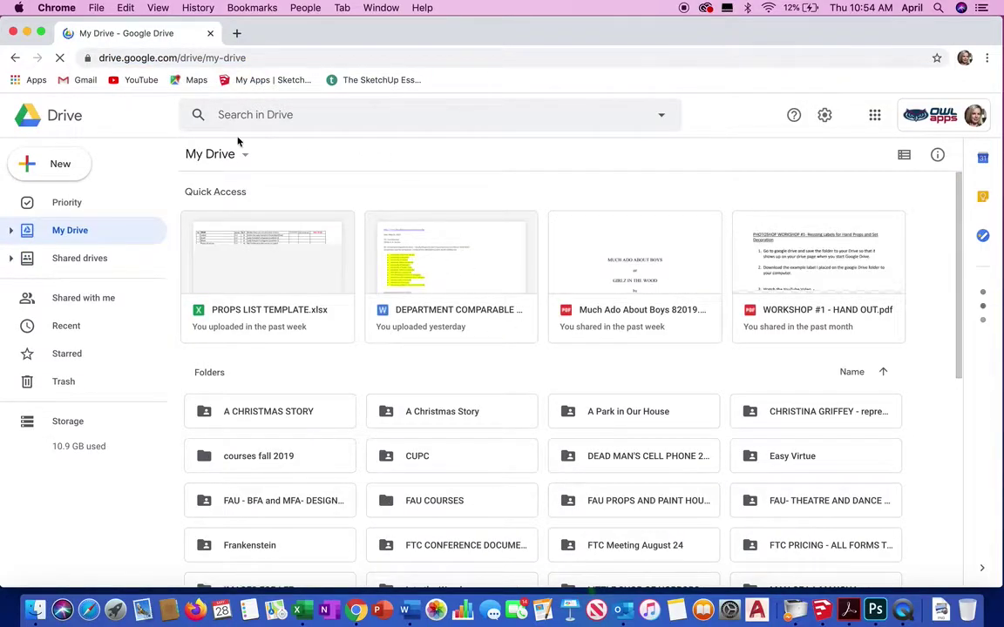
Open the "WORKSHOP #2- Changing colors and fonts" folder inside "PHOTOSHOP WORKSHOPS Summer 2020"
scroll(549, 397, down, 5)
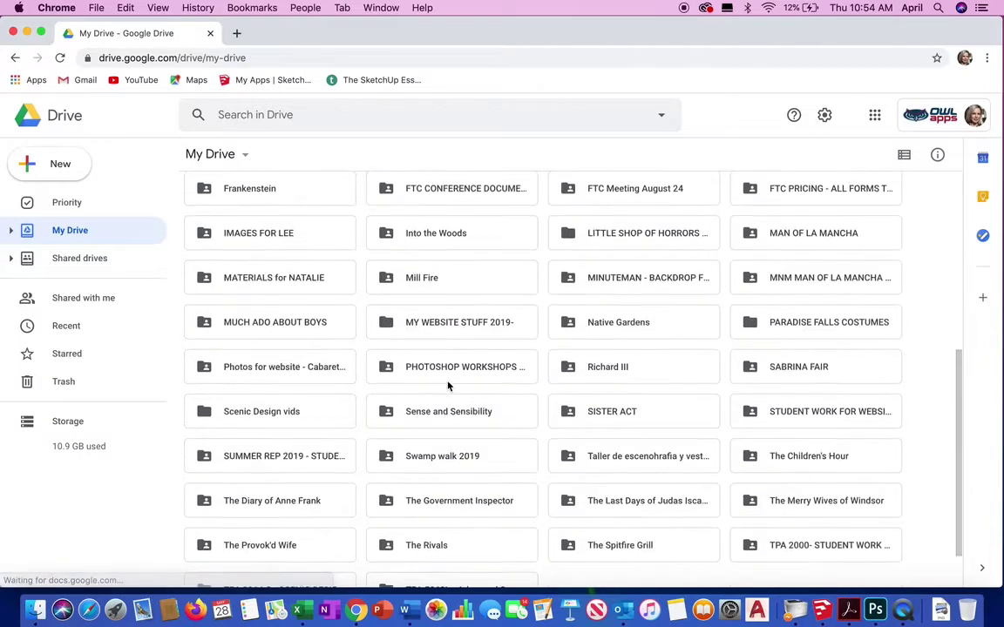
scroll(492, 397, down, 1)
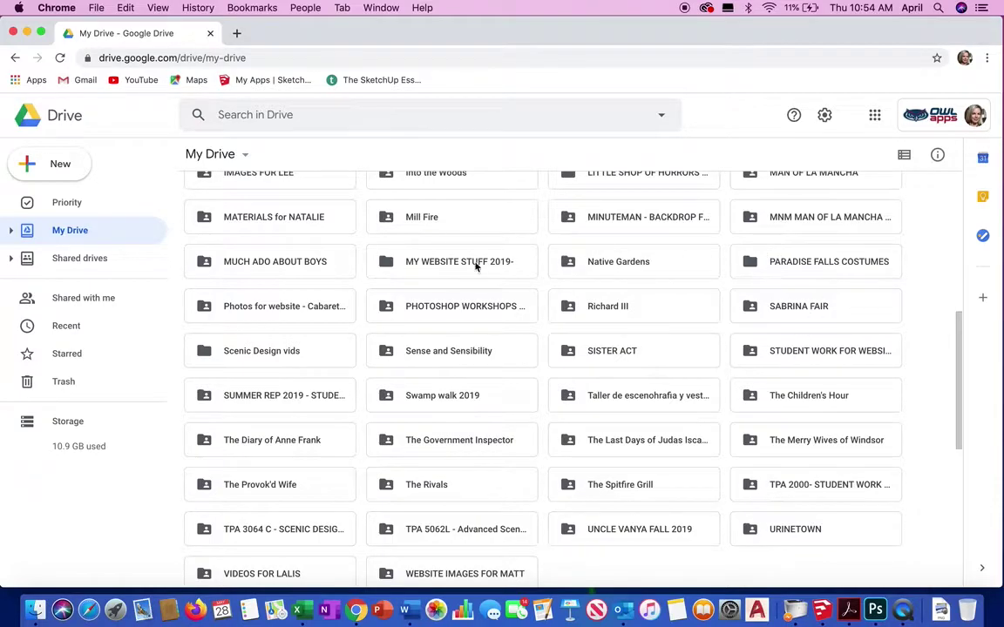
double_click(452, 306)
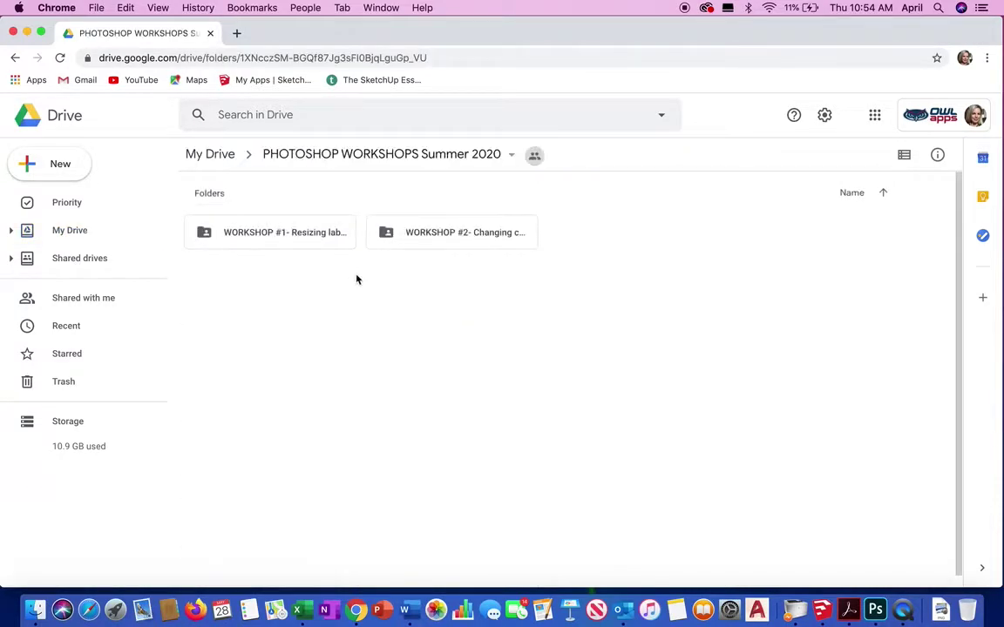
double_click(438, 235)
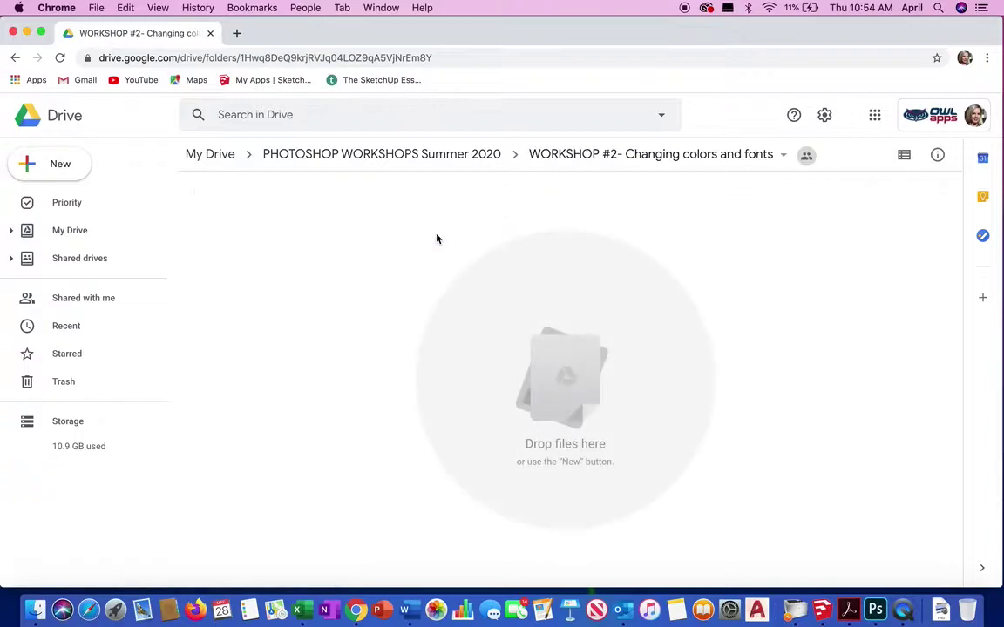
Upload "IMAGE for Workshop #2.jpg" from the Photoshop Workshop #2 folder under FAU COURSES, 2020 SUMMER, and dismiss the upload notice
right_click(642, 315)
click(723, 340)
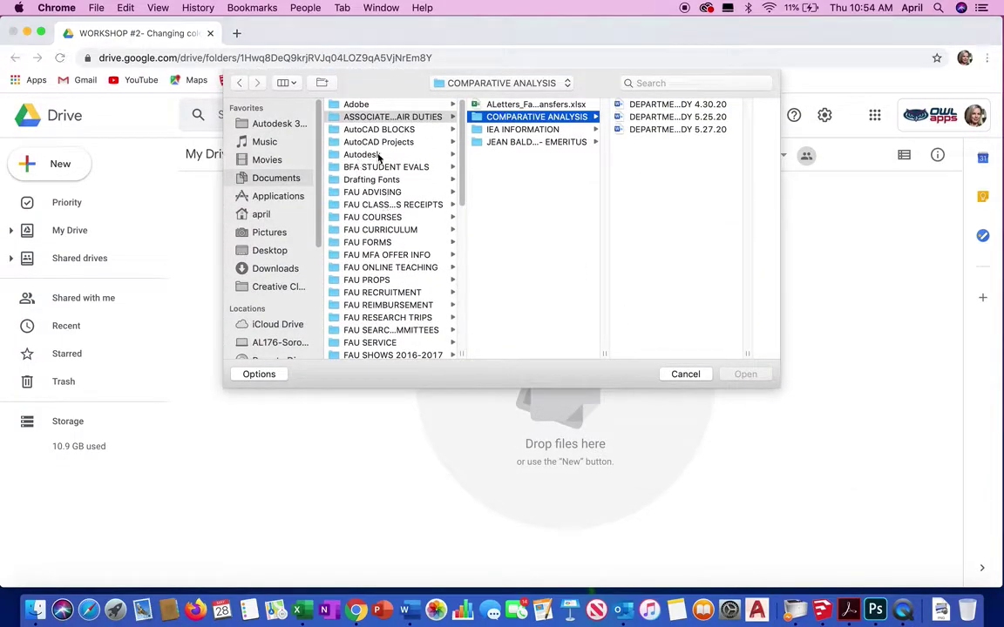
click(385, 217)
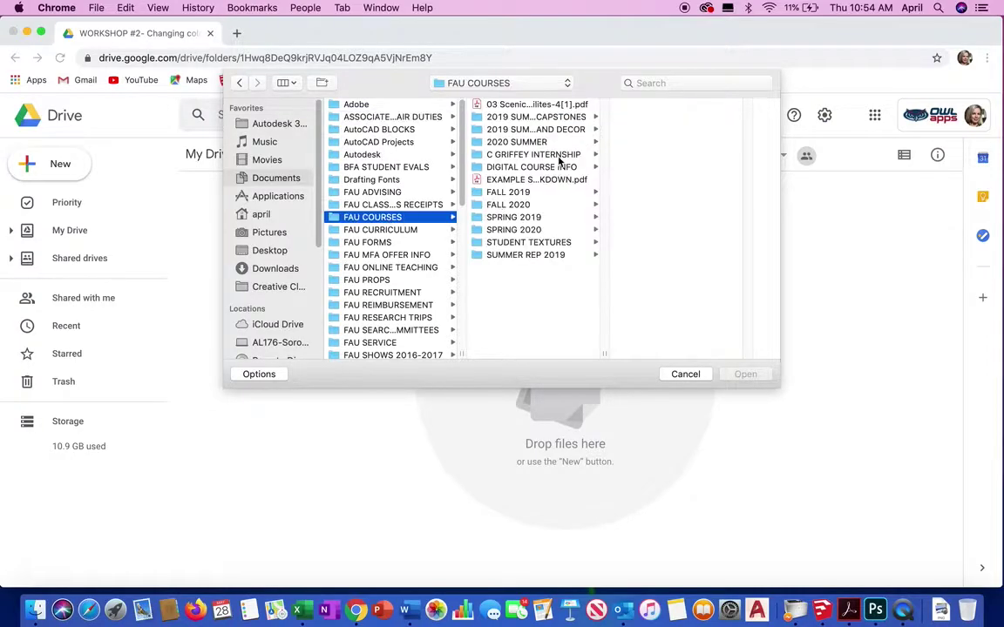
click(518, 141)
click(667, 130)
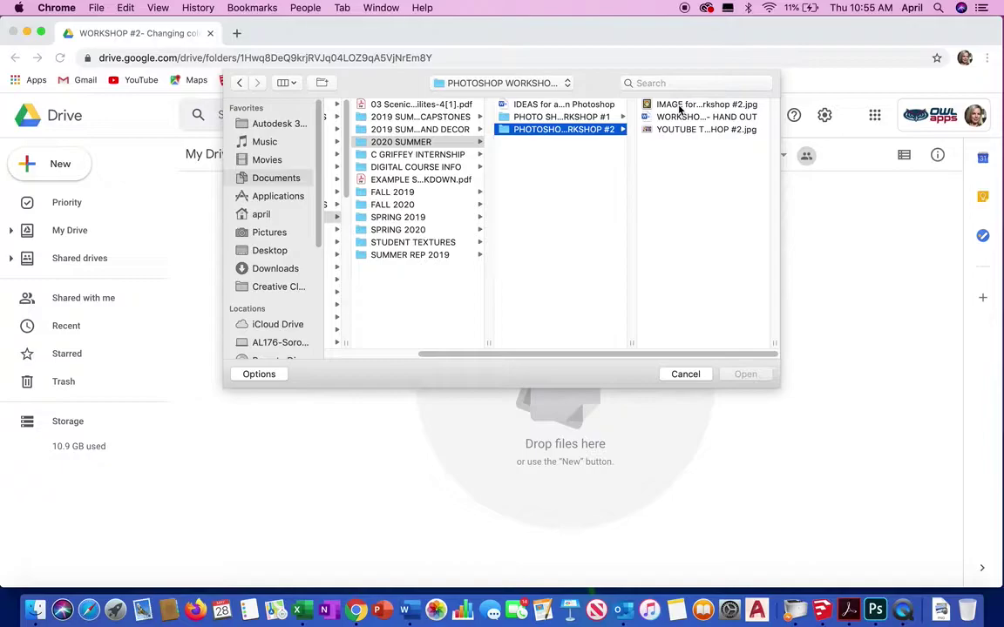
double_click(674, 106)
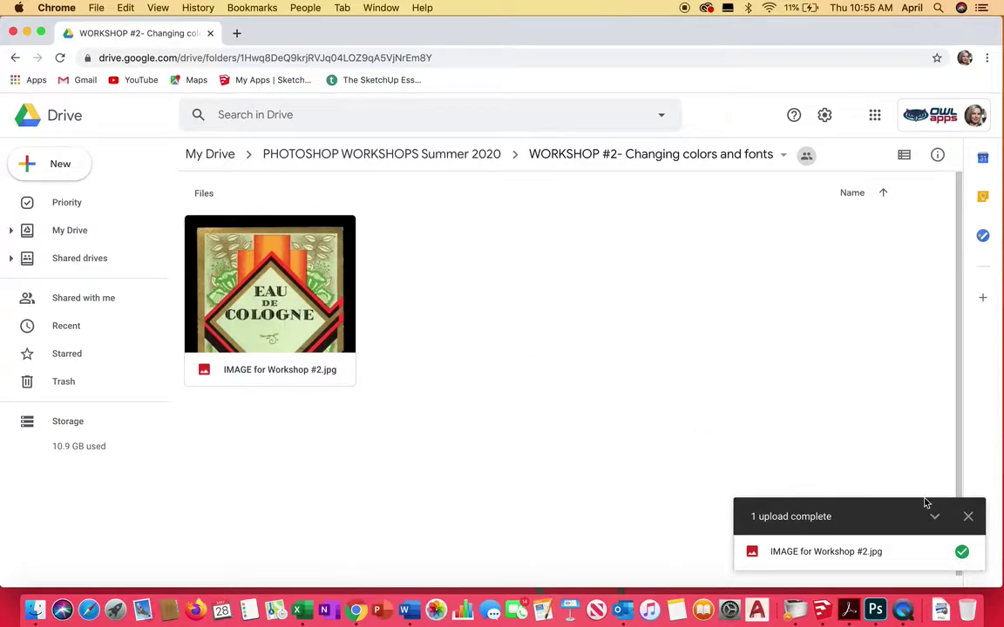
click(966, 517)
Switch to Photoshop and open "IMAGE for Workshop #2.jpg"
click(876, 610)
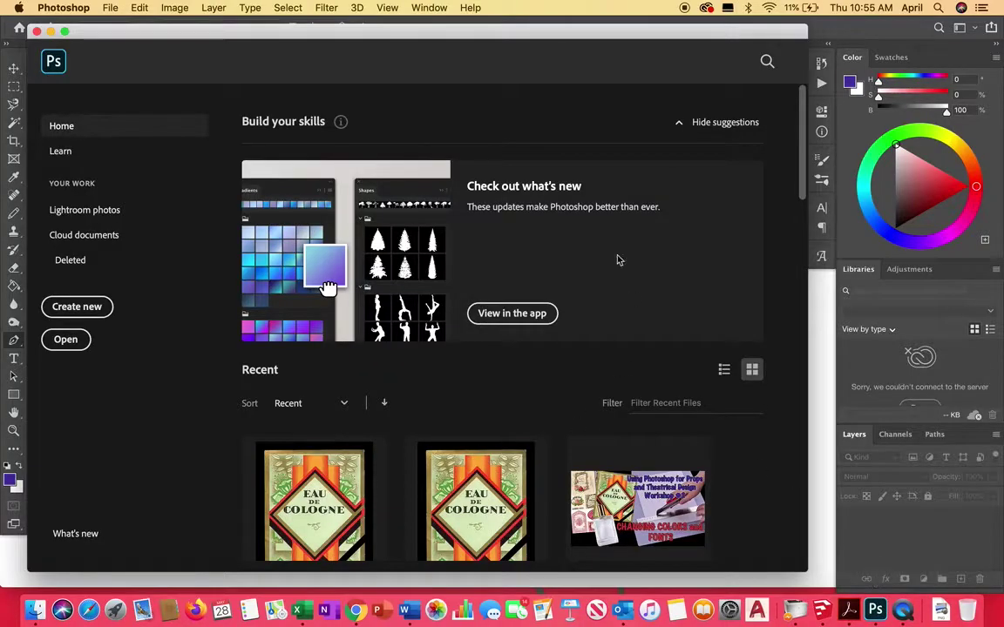
click(110, 8)
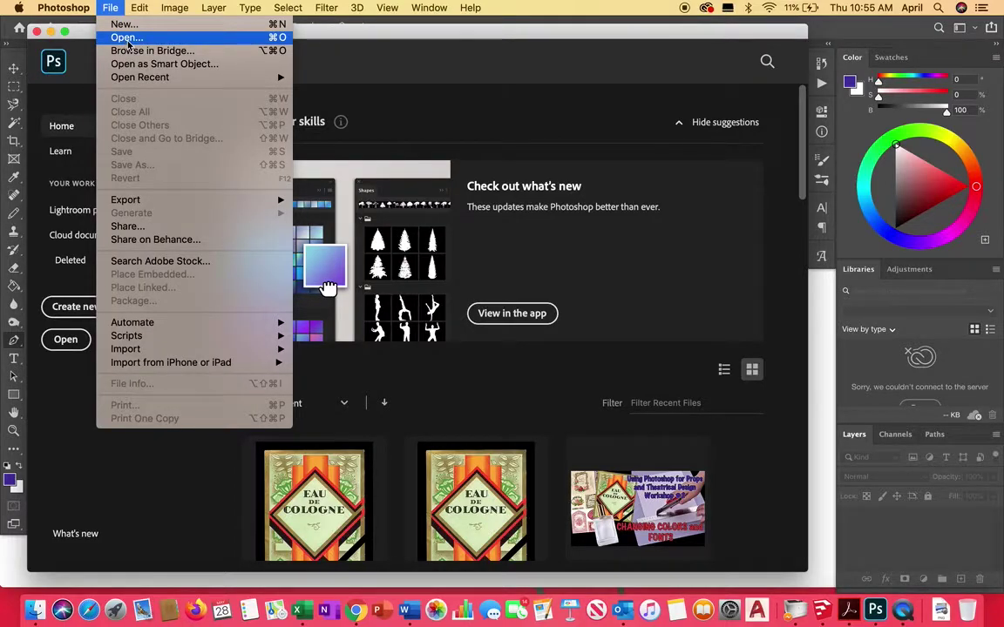
click(128, 38)
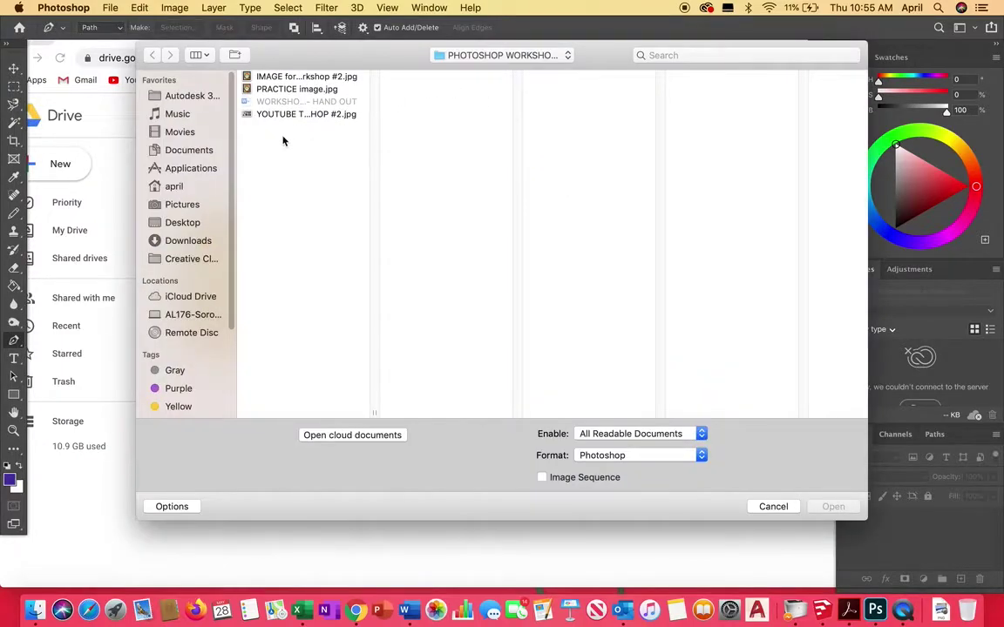
click(301, 78)
double_click(302, 79)
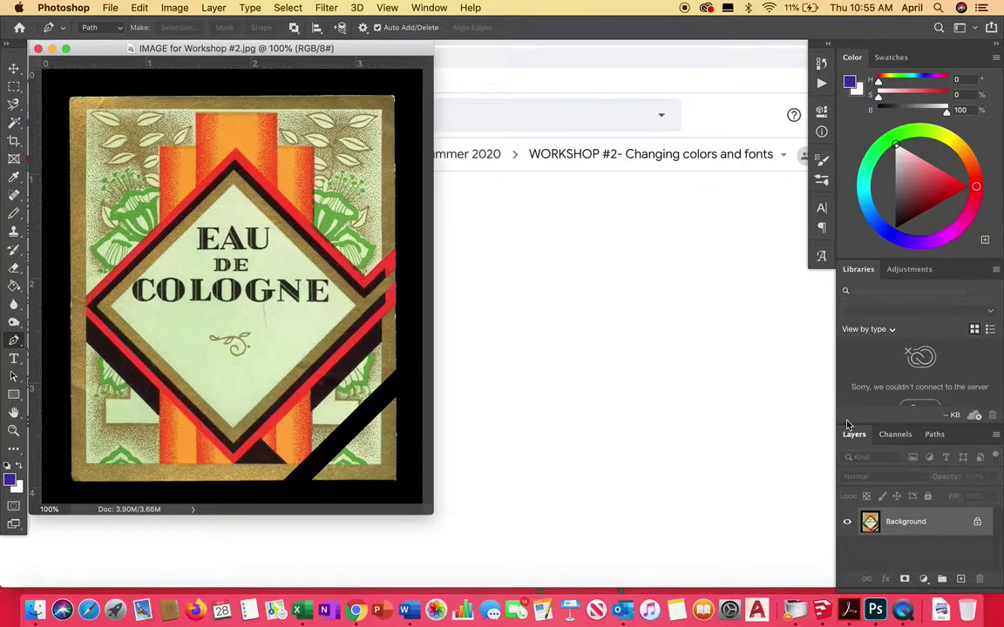
Convert the locked Background into a regular layer named Layer 0, in Normal mode at 100% opacity
double_click(914, 523)
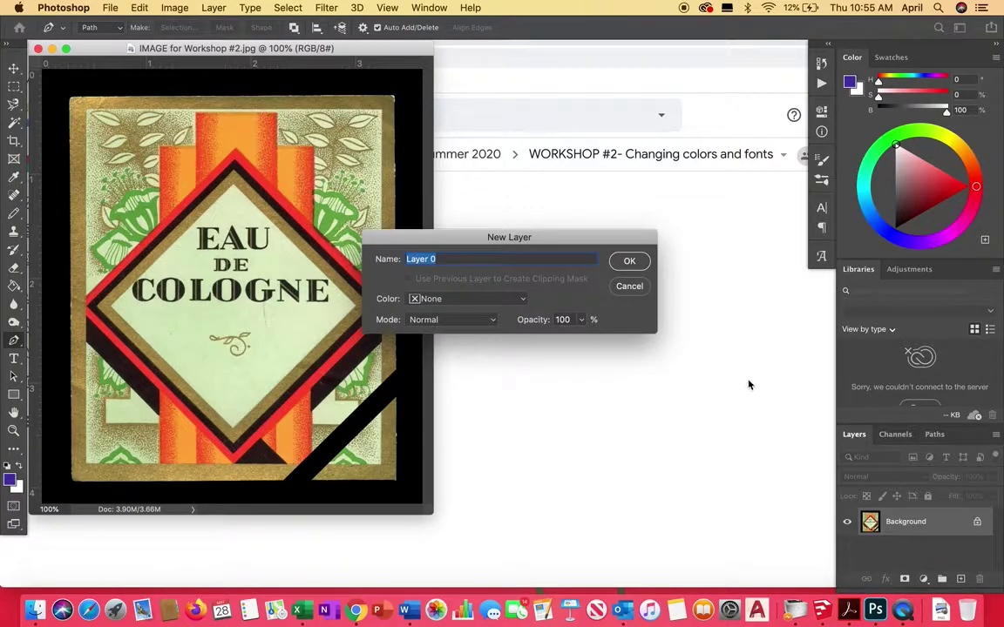
click(630, 263)
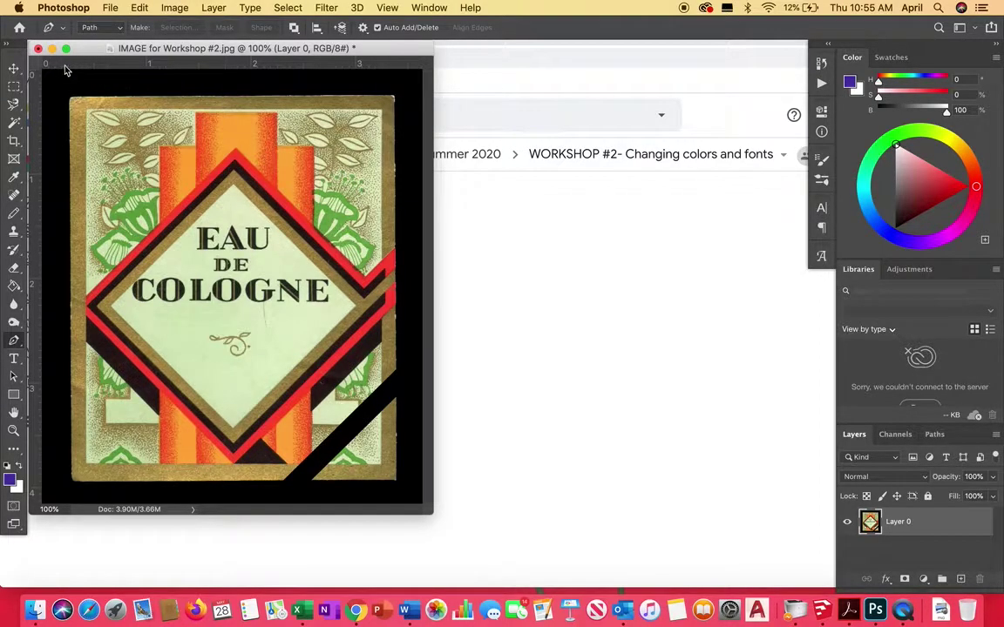
click(387, 8)
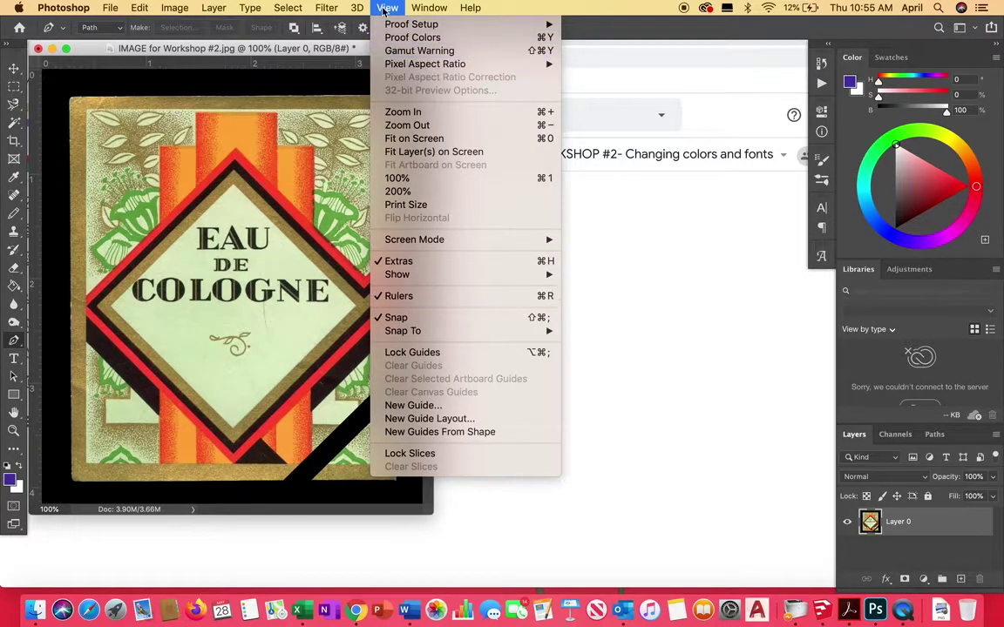
click(598, 294)
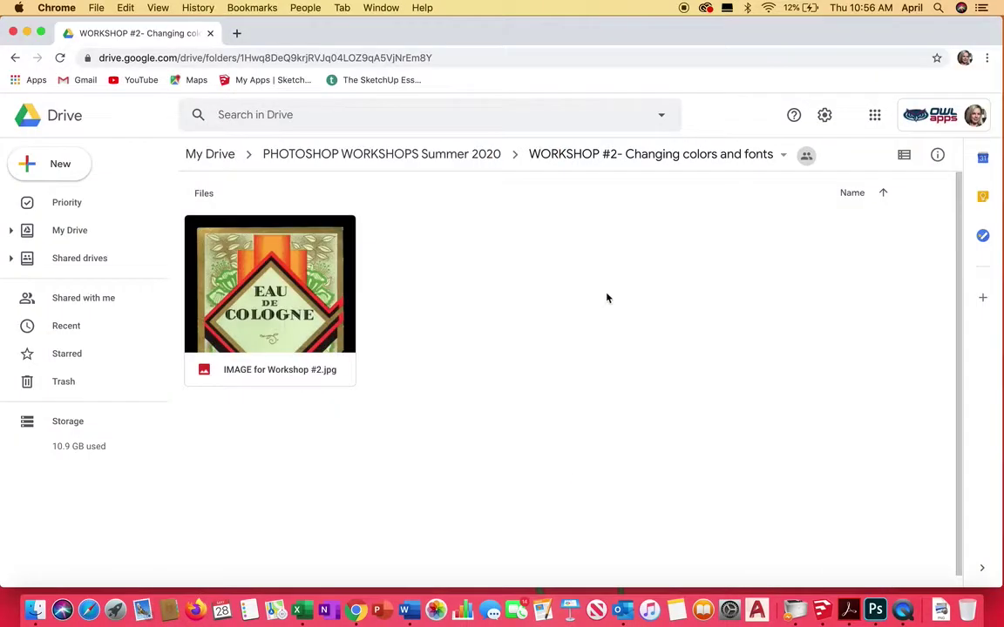
click(875, 610)
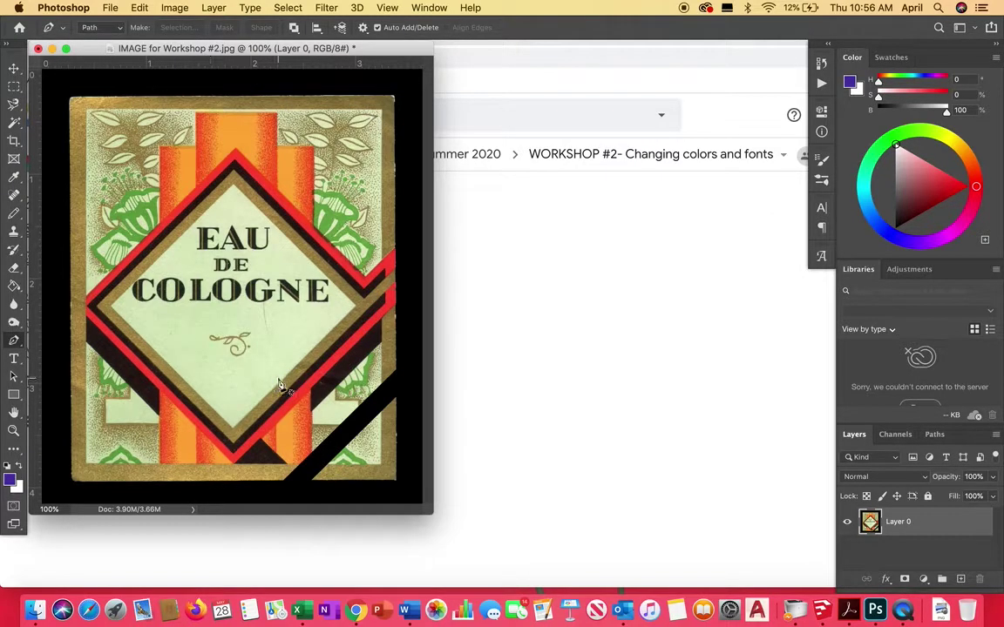
Check the label image's width, height and resolution in Image Size and close it without changing any values
click(175, 8)
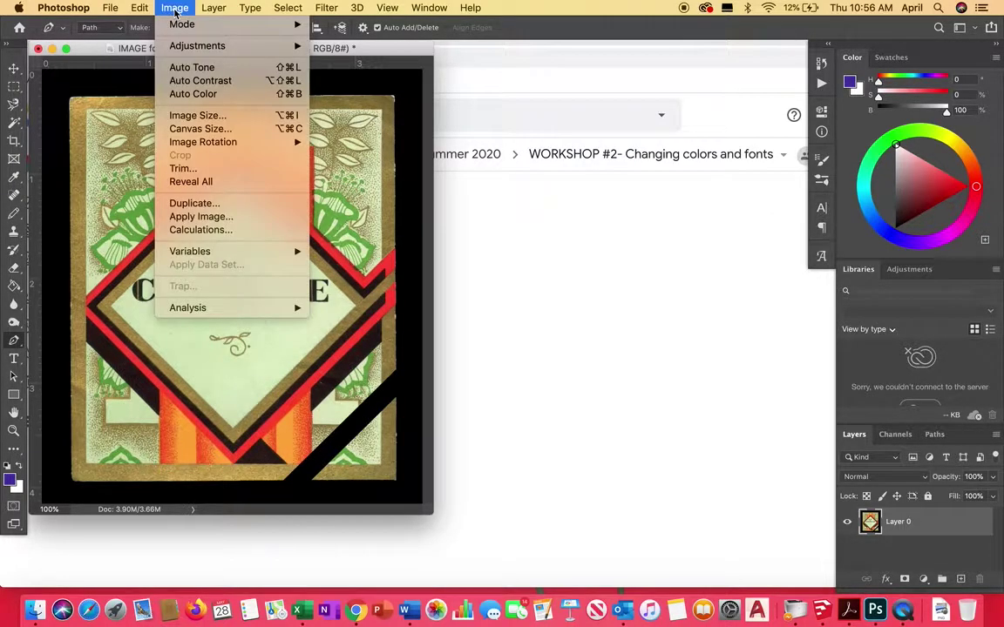
click(196, 115)
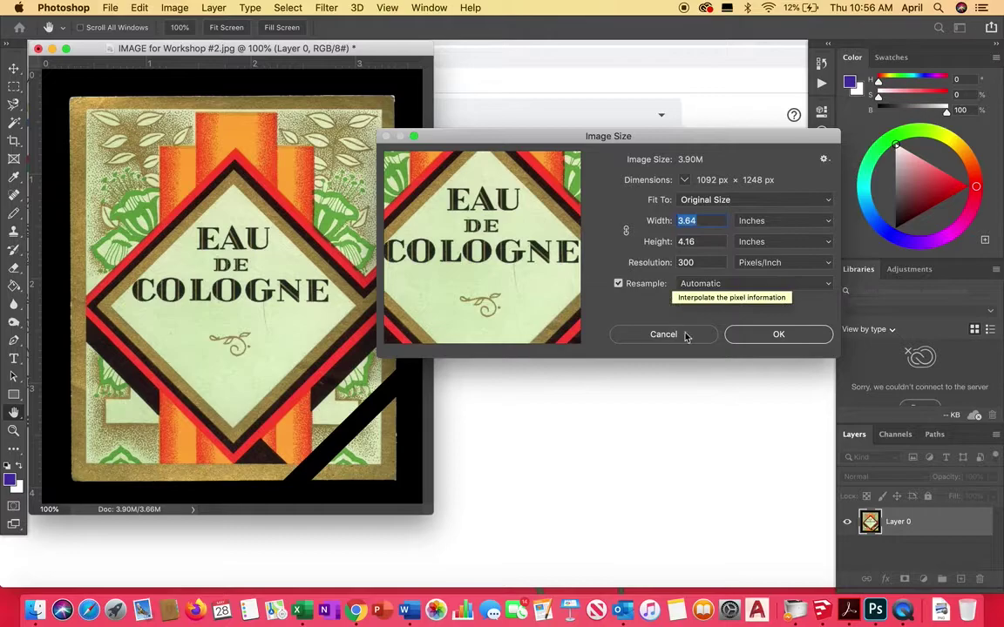
click(773, 335)
key(p)
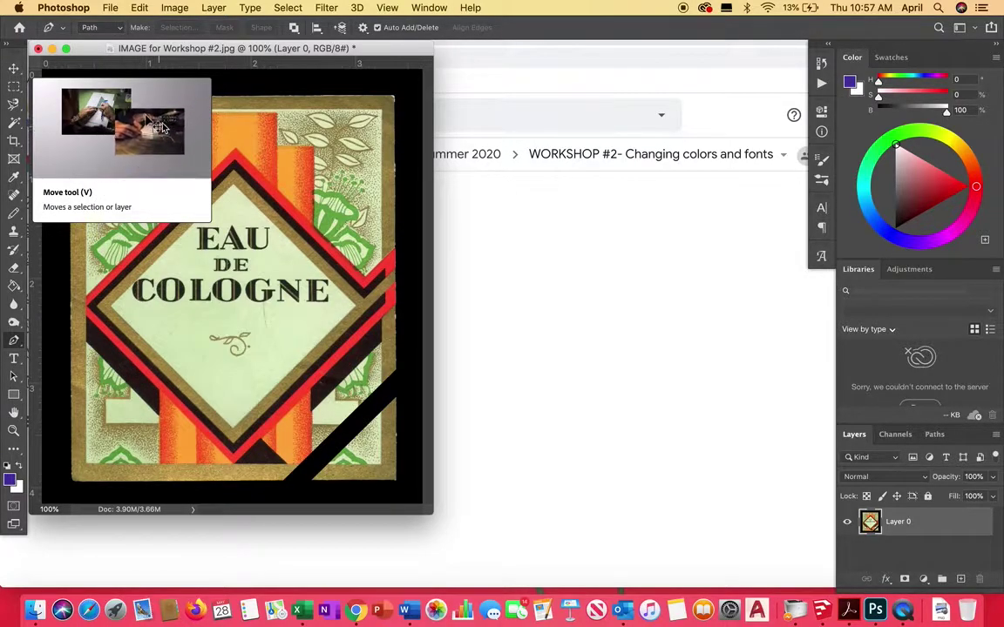
Select the gold border strip along the label's upper edge with the Rectangular Marquee tool
click(19, 88)
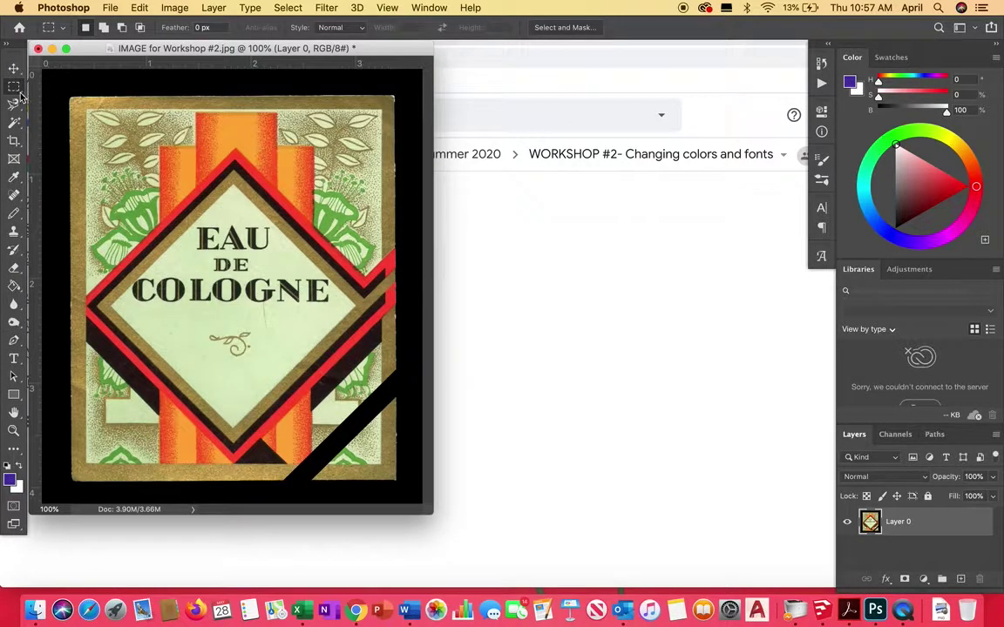
right_click(21, 94)
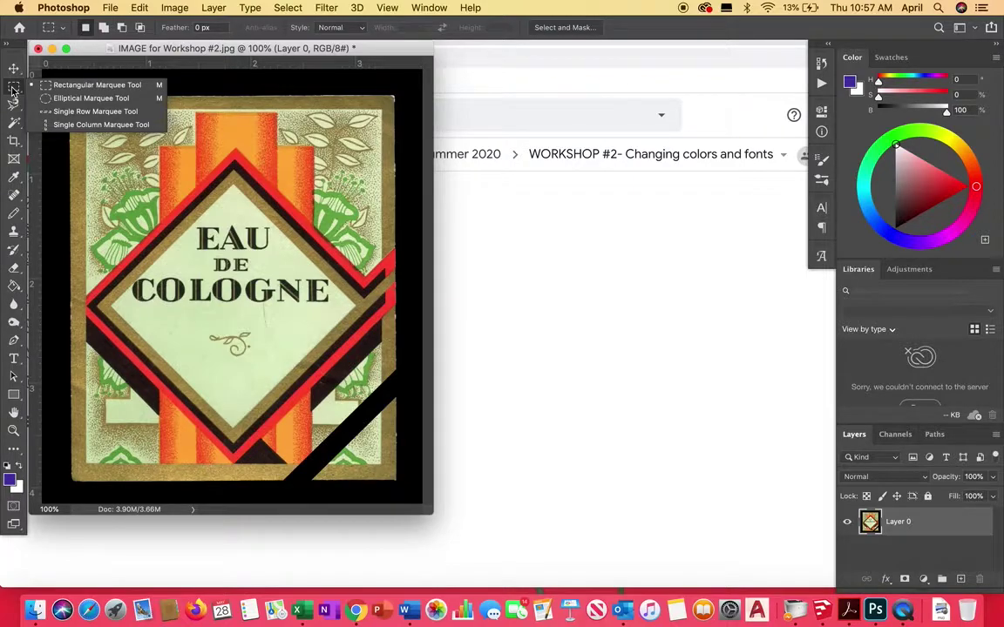
click(97, 87)
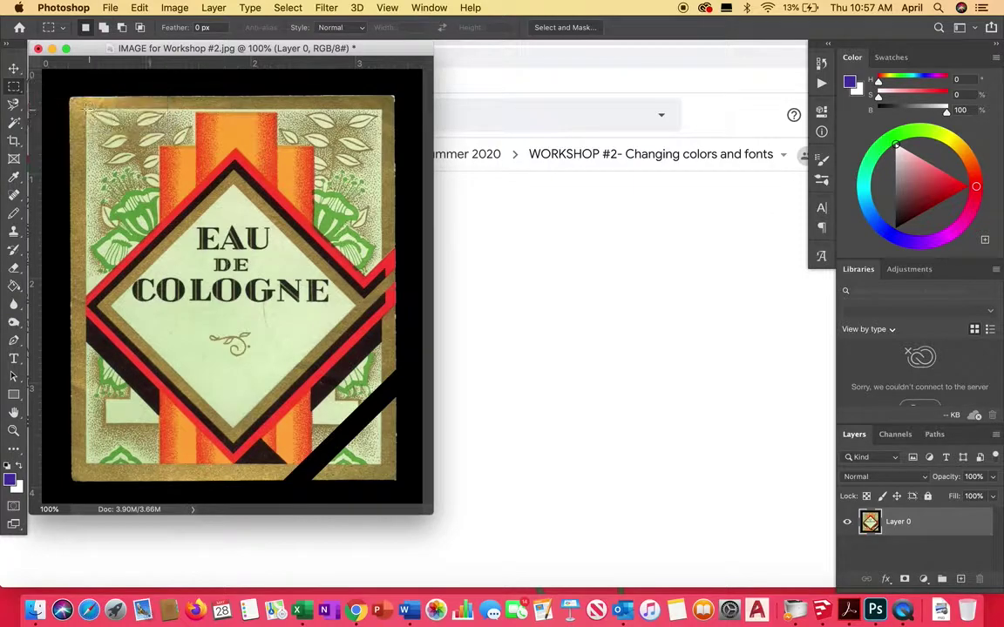
drag(71, 99, 394, 111)
Review the Color Balance adjustment for the selected gold strip and accept it with all color levels at 0
click(176, 9)
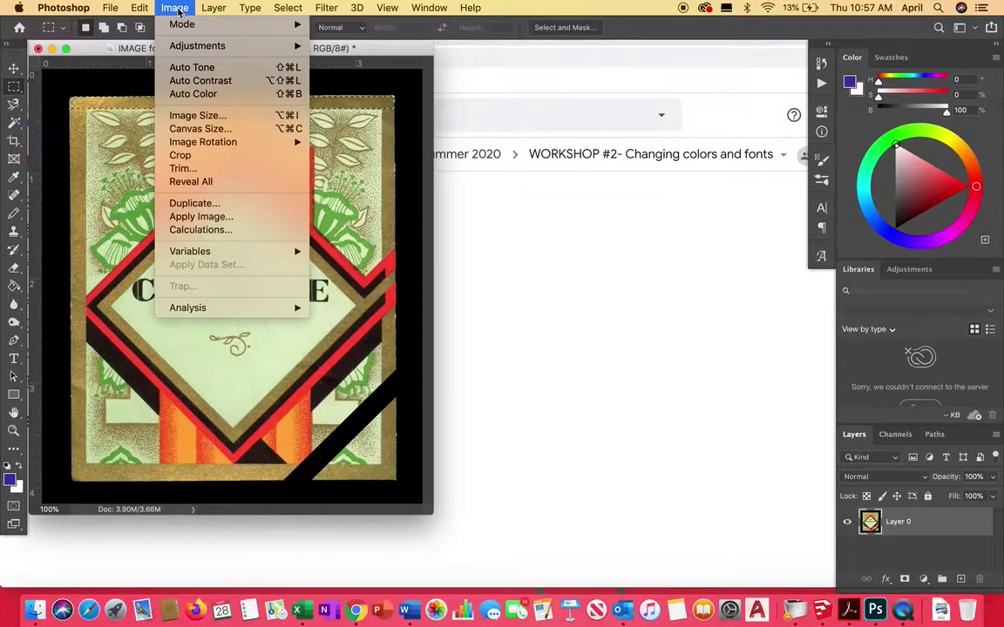
mouse_move(196, 46)
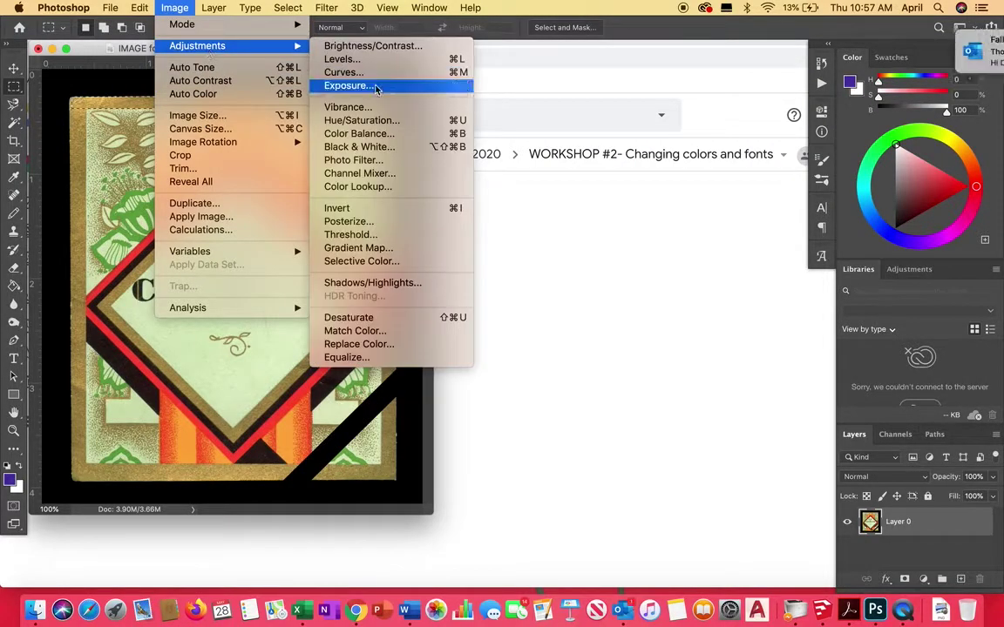
click(395, 134)
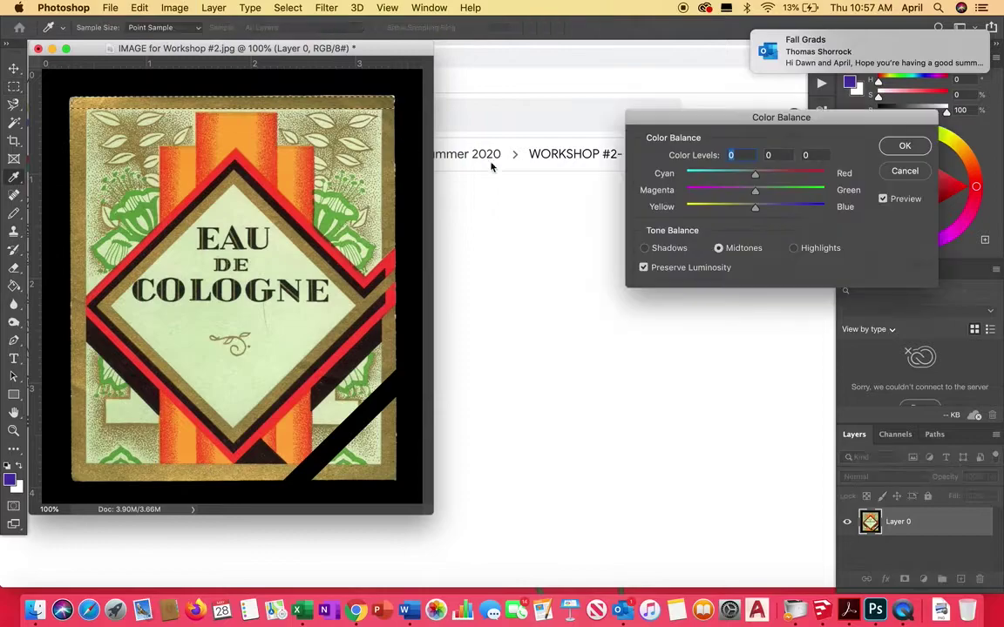
mouse_move(755, 191)
mouse_down()
mouse_move(702, 193)
mouse_move(755, 194)
mouse_up()
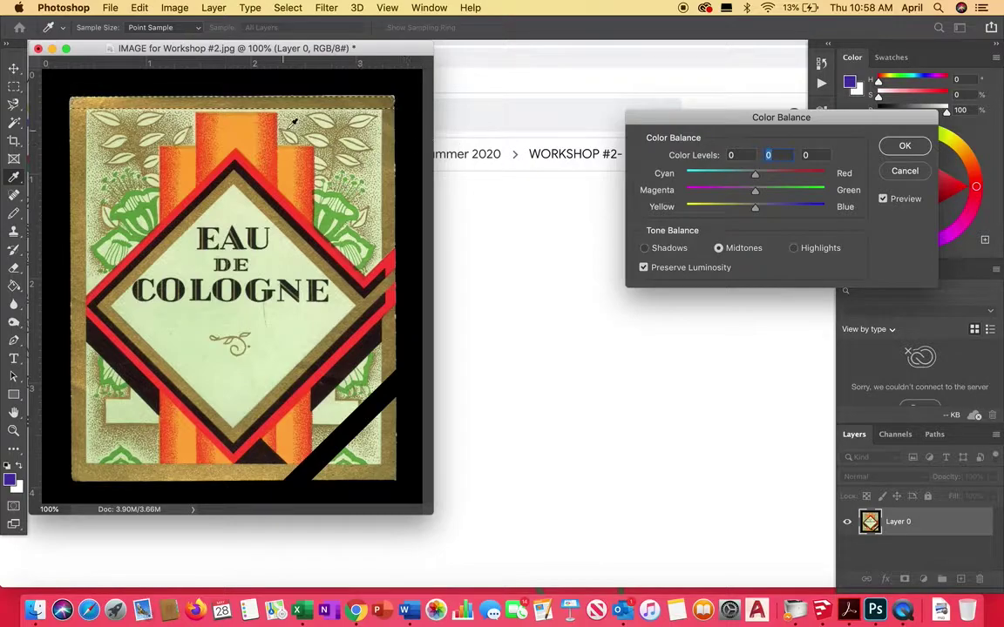
click(903, 148)
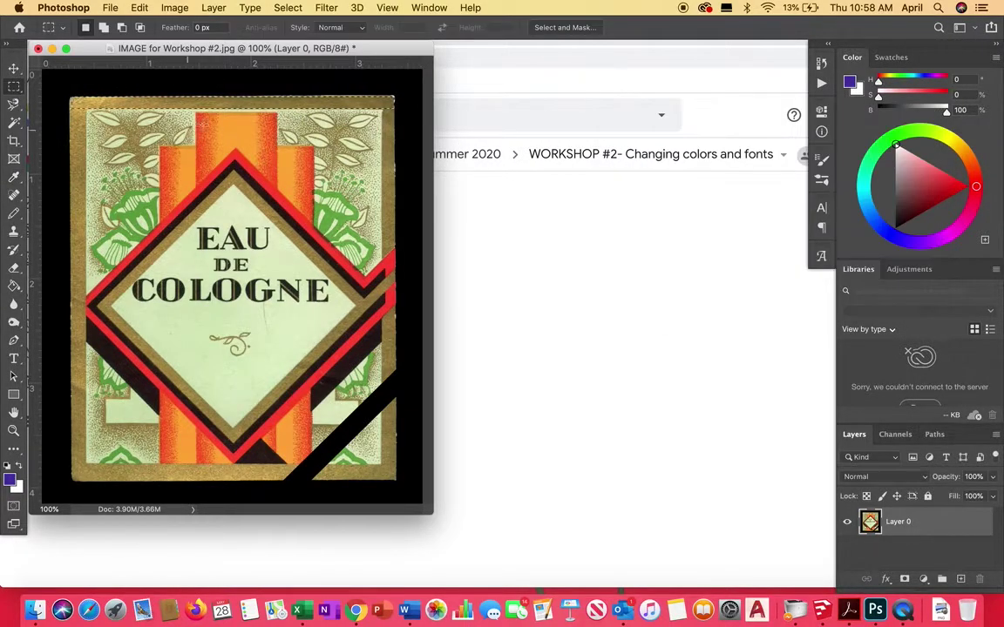
Review the lasso tool variants, keeping the Magnetic Lasso active, and deselect the gold strip
click(14, 104)
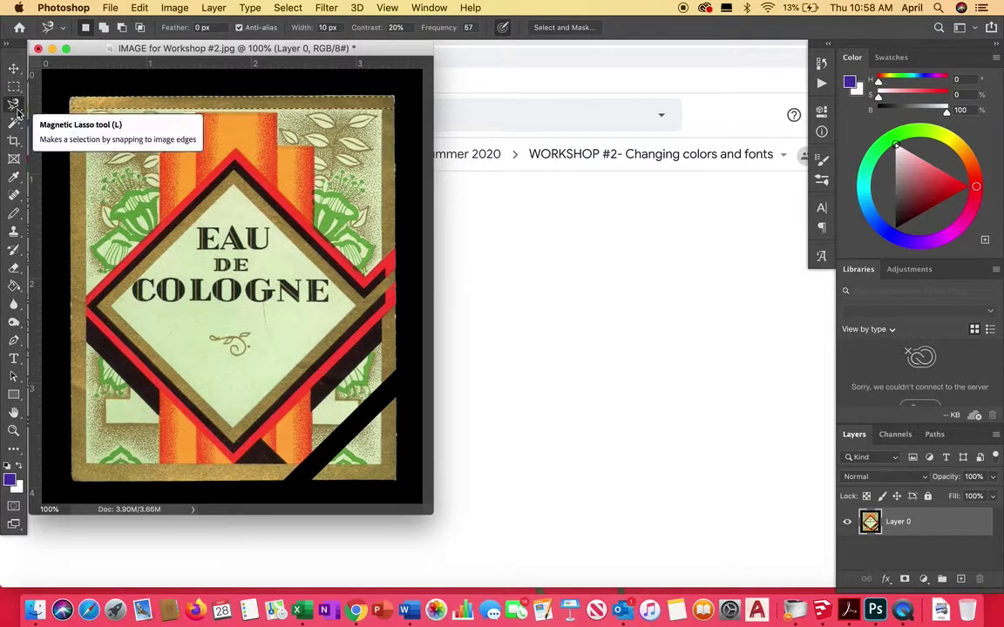
right_click(21, 114)
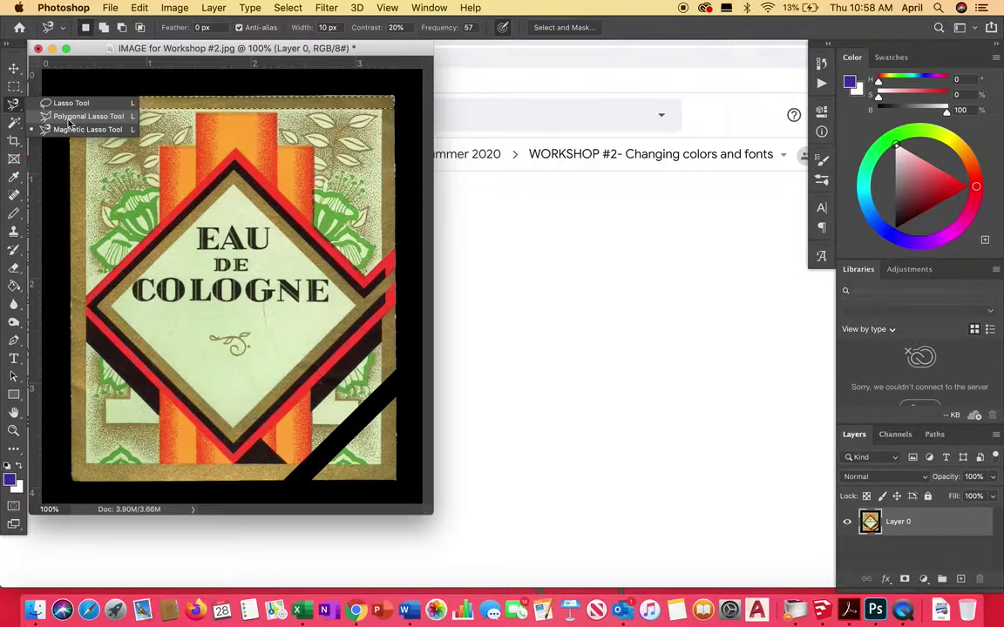
click(252, 149)
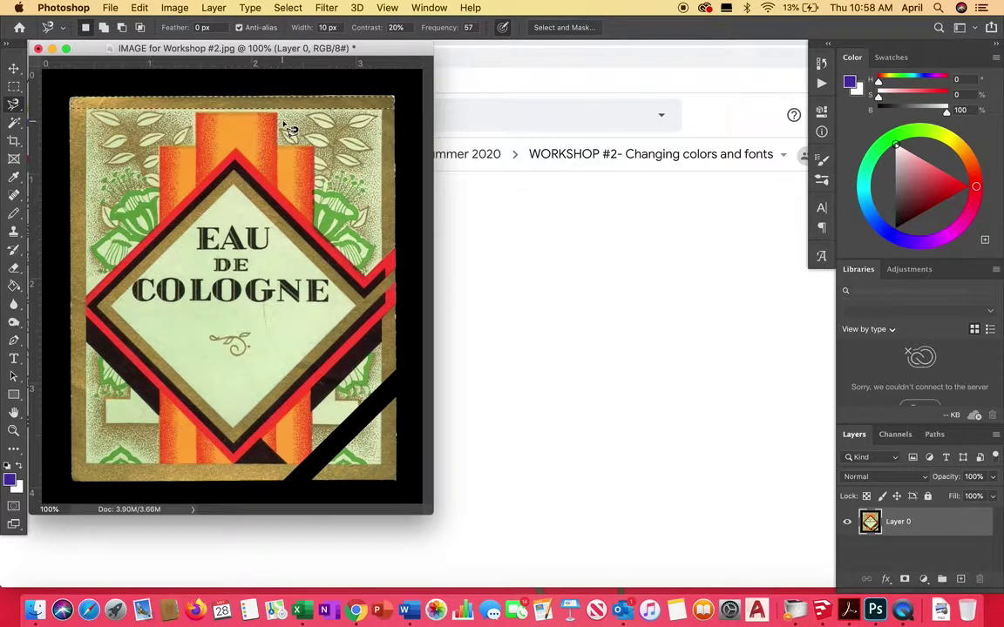
click(289, 7)
click(295, 40)
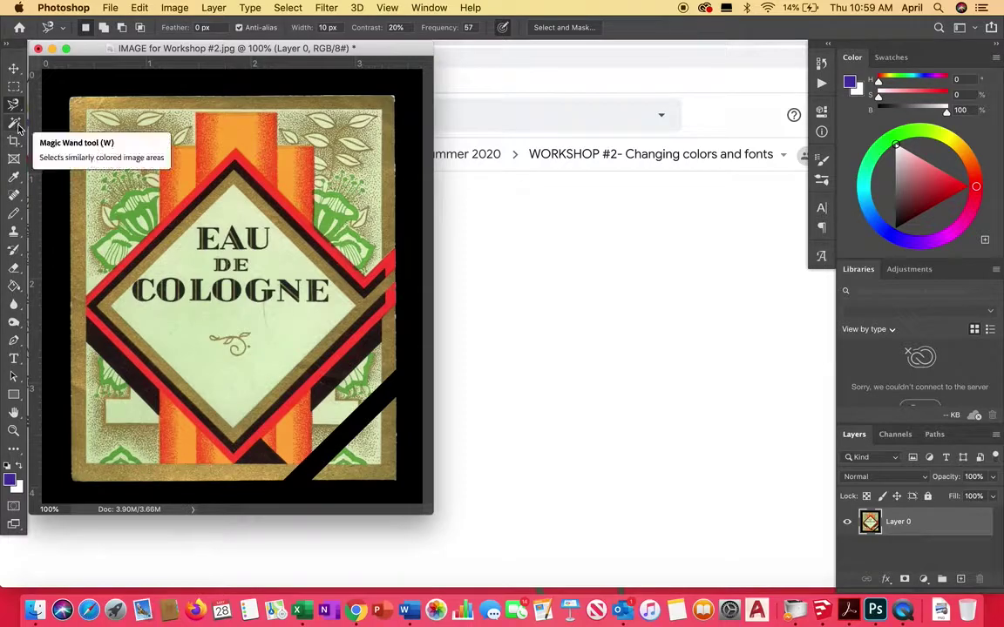
Select the label's outer gold border with the Magic Wand, using Point Sample and a tolerance of 50
click(21, 129)
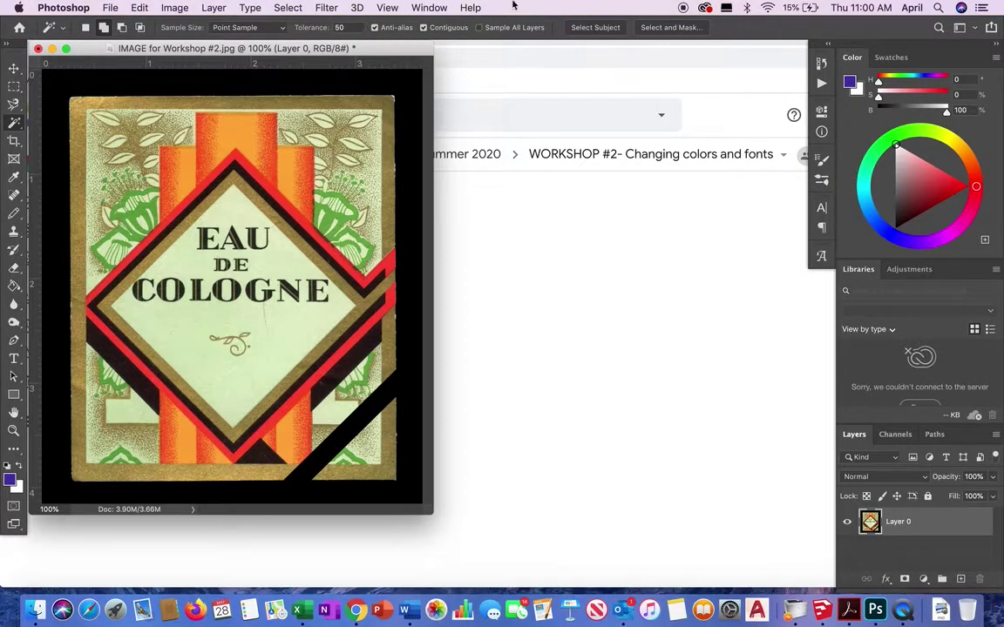
click(64, 30)
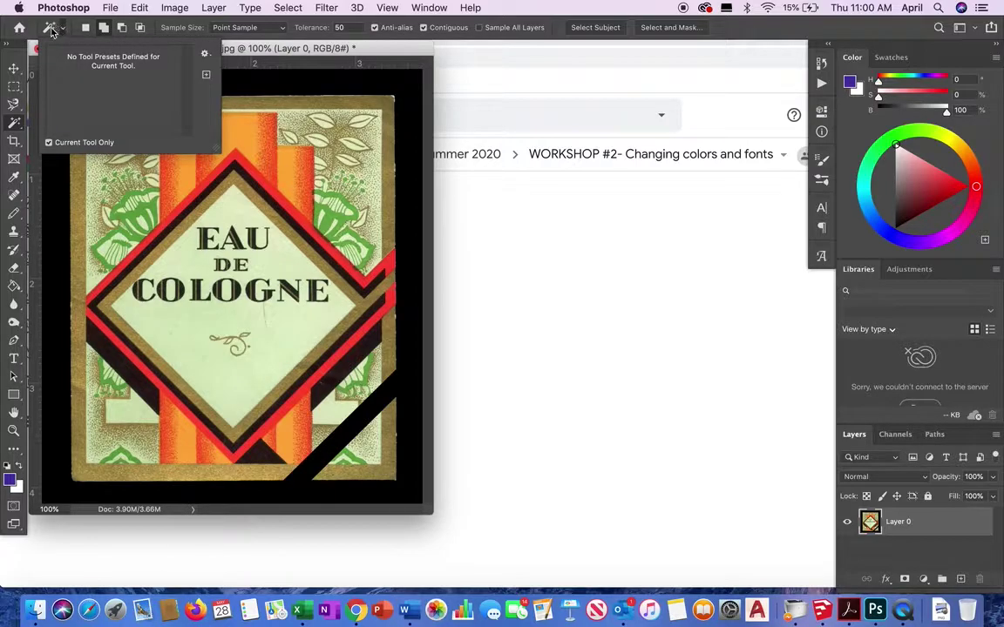
click(695, 35)
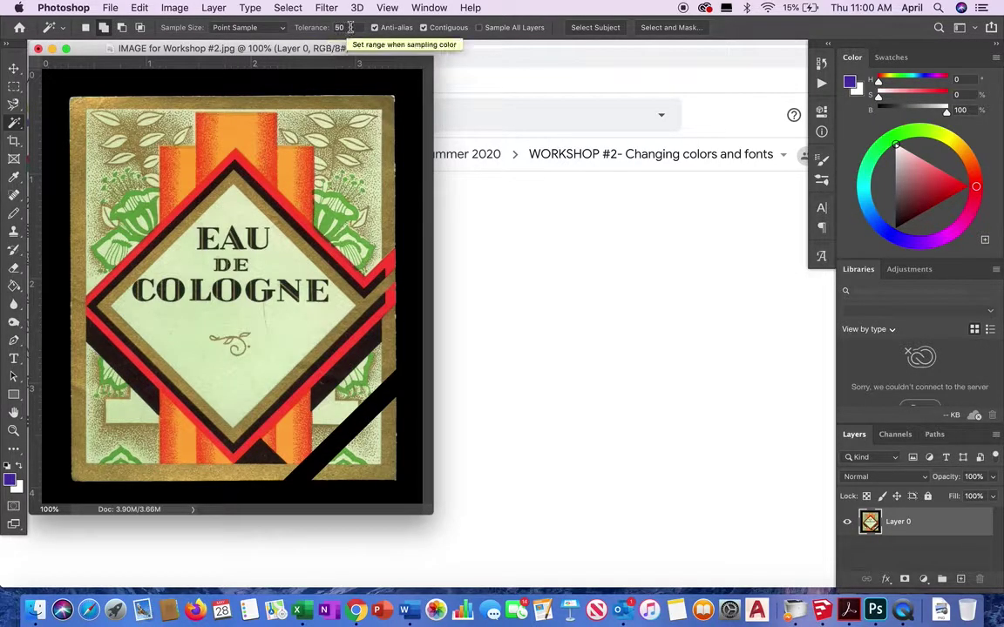
click(283, 33)
click(251, 30)
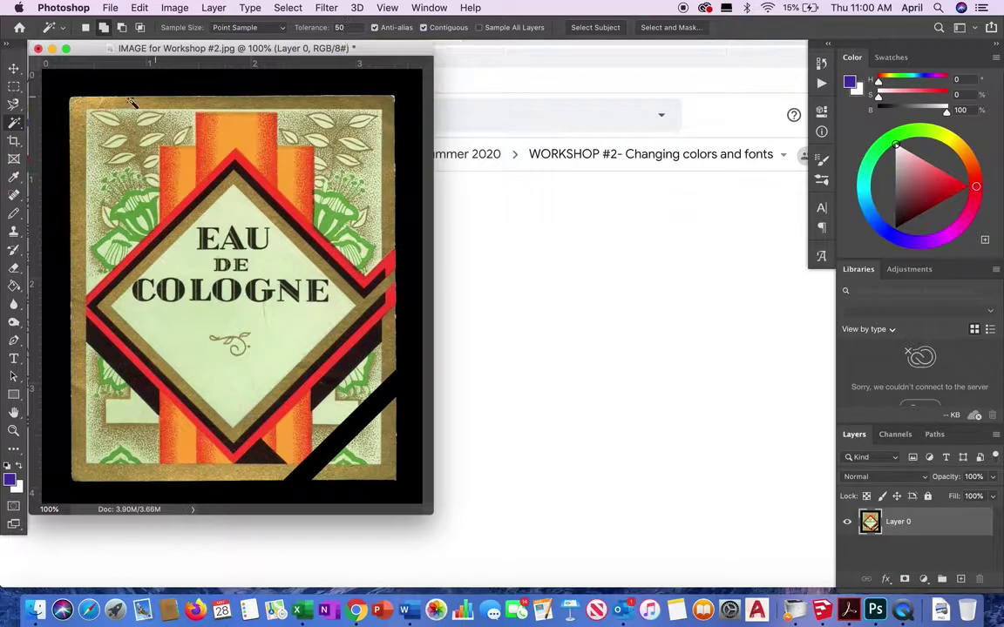
click(175, 104)
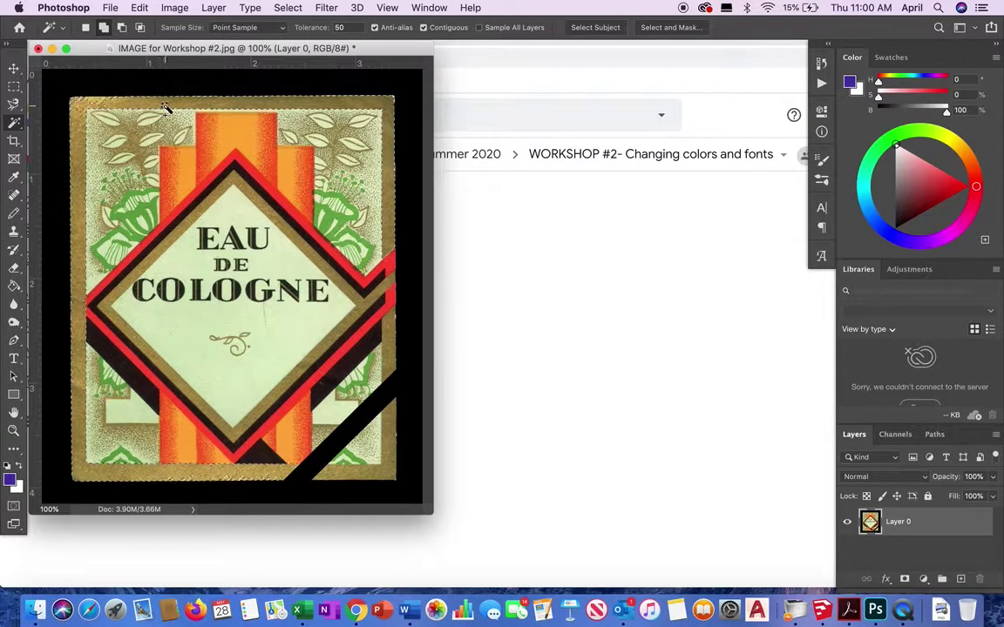
Try a Magic Wand tolerance of 75 on the outer gold border with Contiguous on, and clear the selection
click(13, 432)
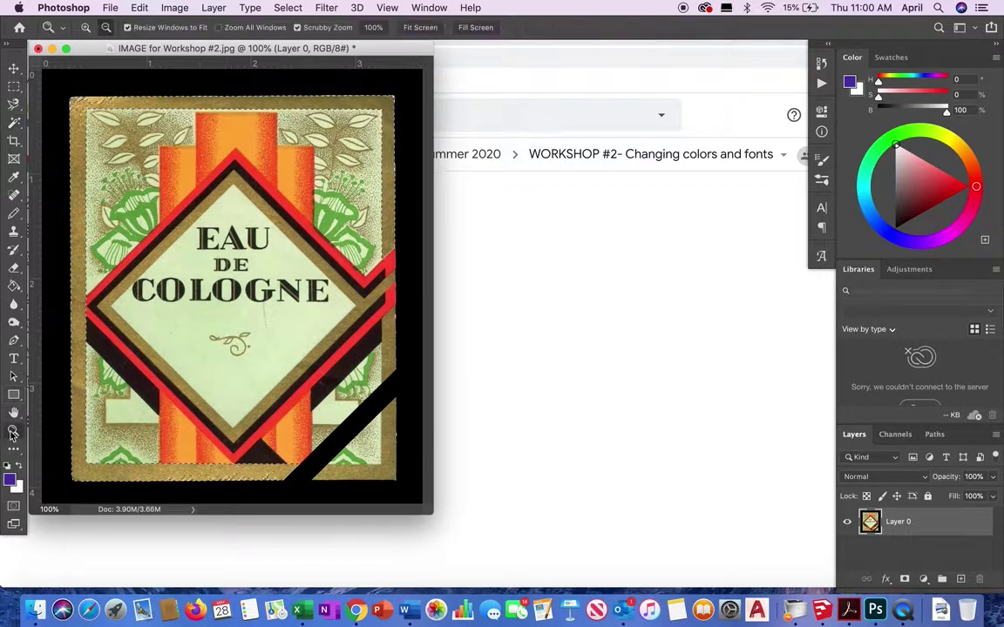
alt+click(70, 94)
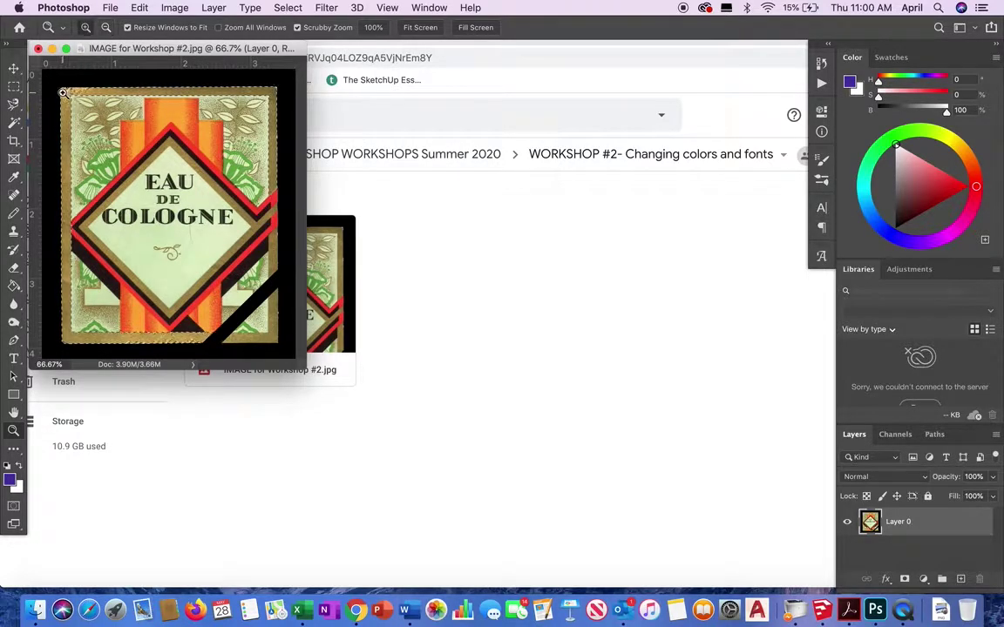
click(63, 93)
click(89, 102)
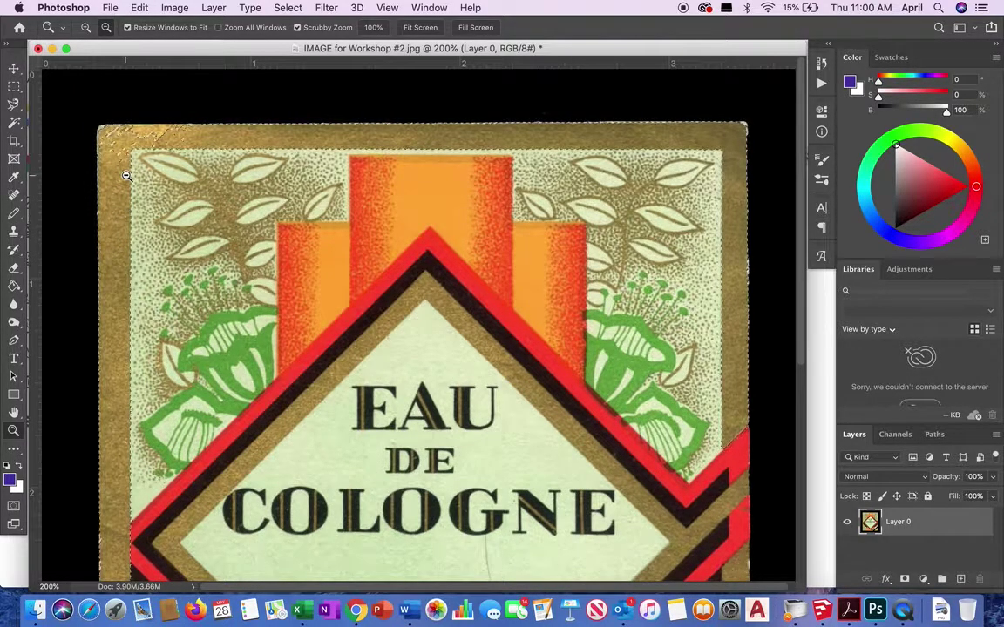
click(15, 124)
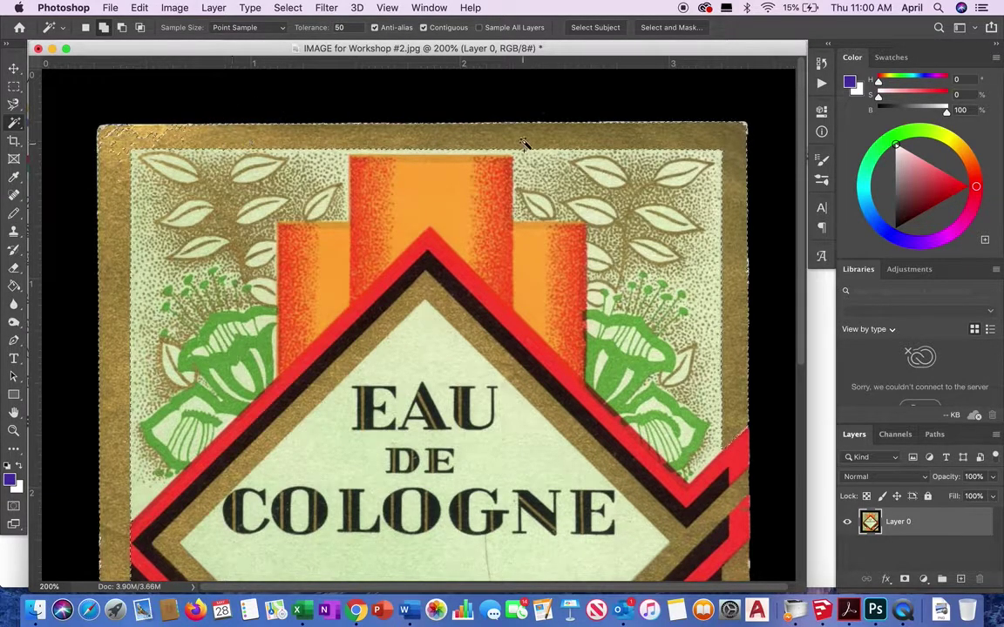
click(319, 27)
text(75)
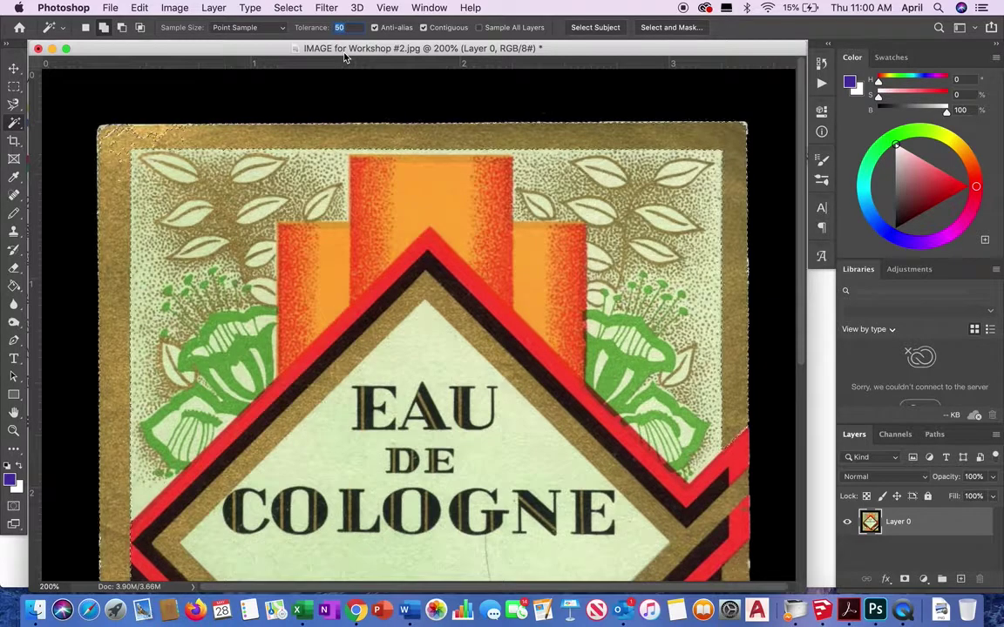
click(139, 120)
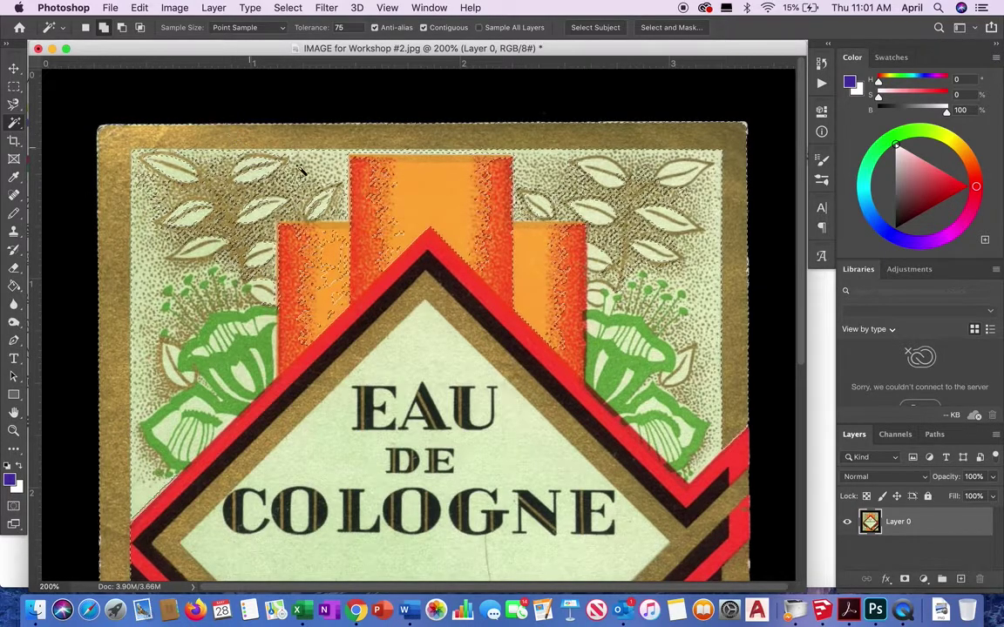
click(424, 28)
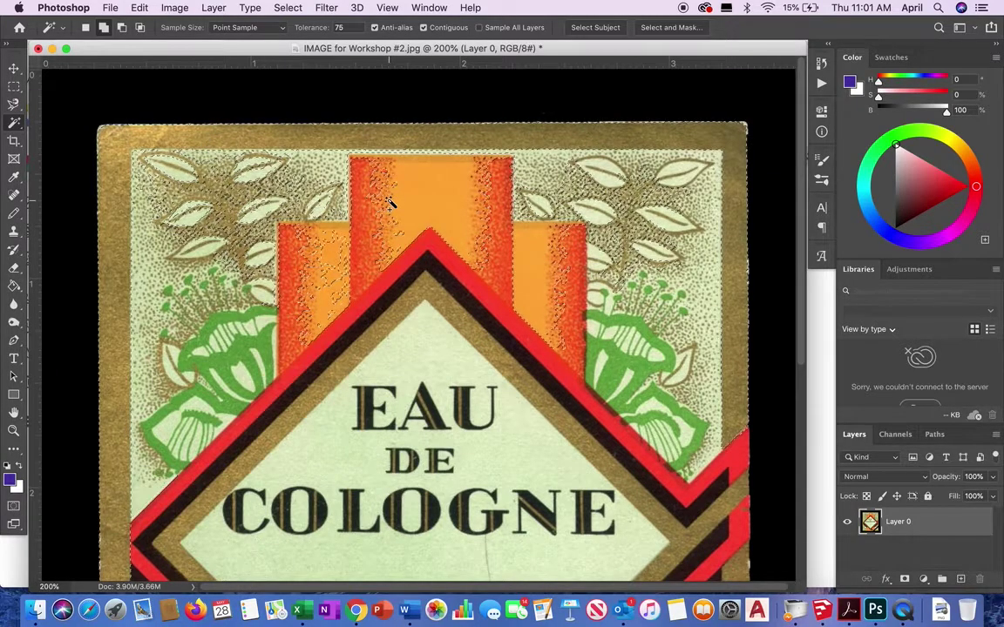
key(super+d)
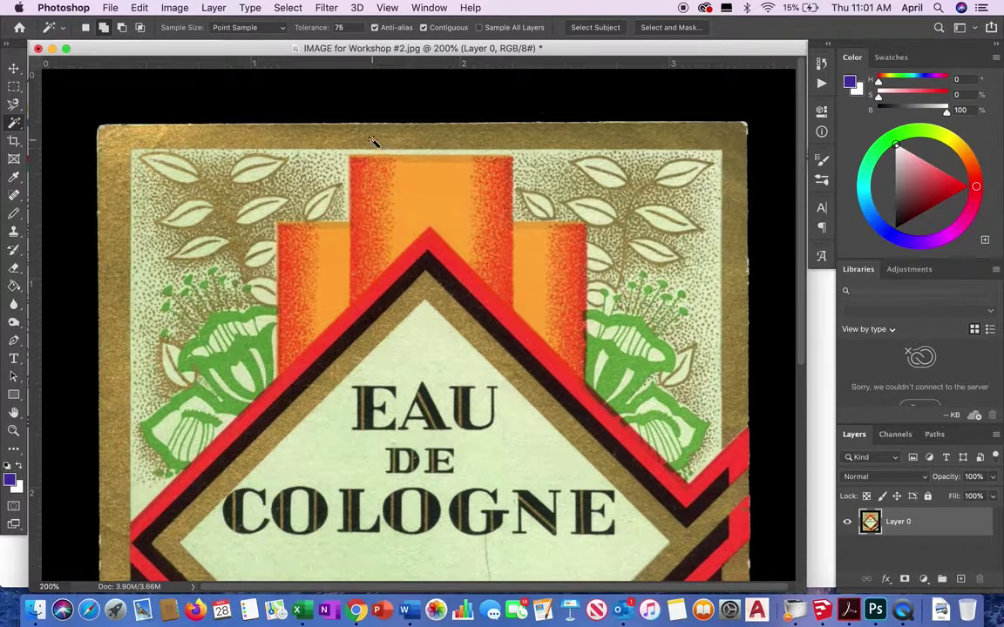
Try selecting the gold color throughout the label with Contiguous off at tolerance 75, and clear the selection
click(425, 28)
click(424, 29)
click(381, 133)
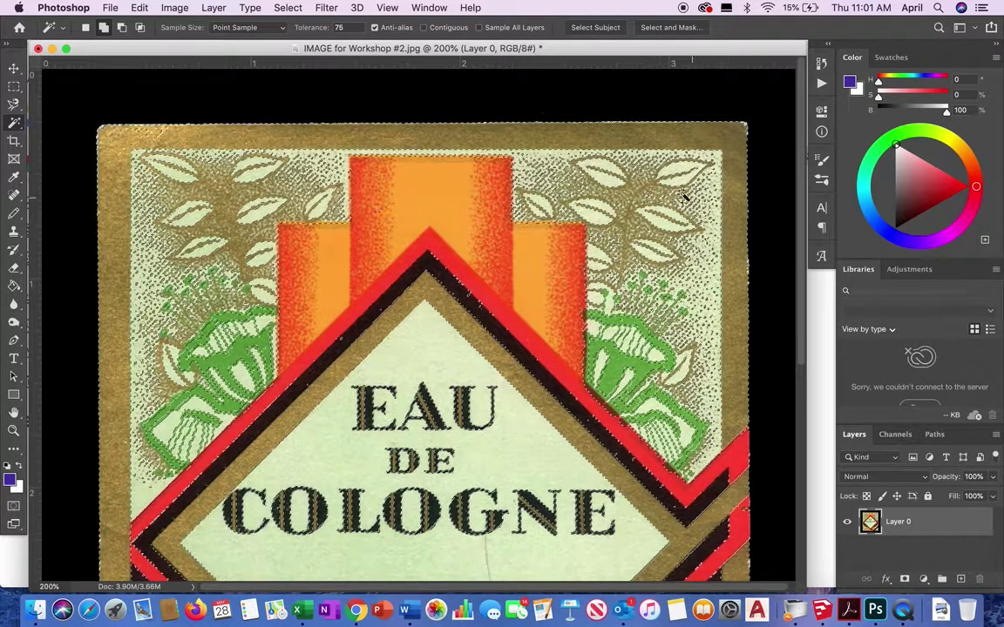
click(654, 224)
click(447, 105)
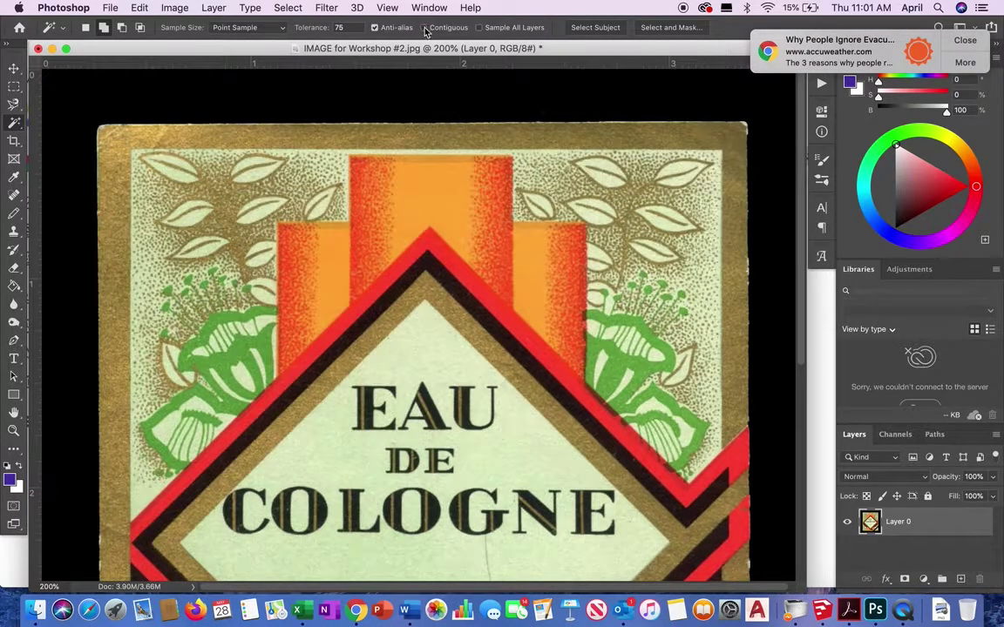
Set the Magic Wand tolerance to 55, test it on the gold border with Contiguous on, and undo the stray black background selection
click(331, 28)
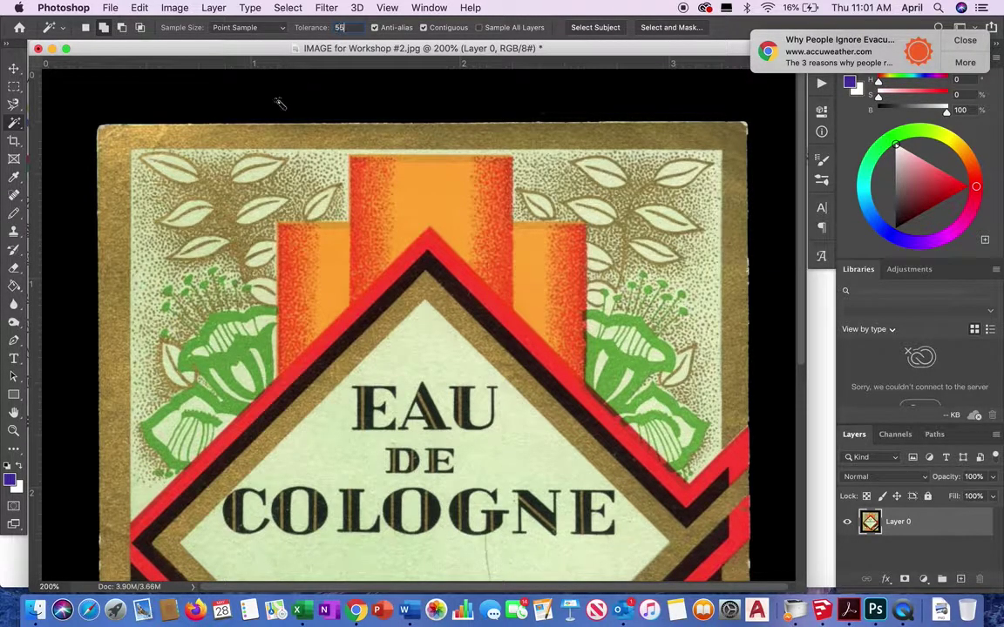
click(250, 120)
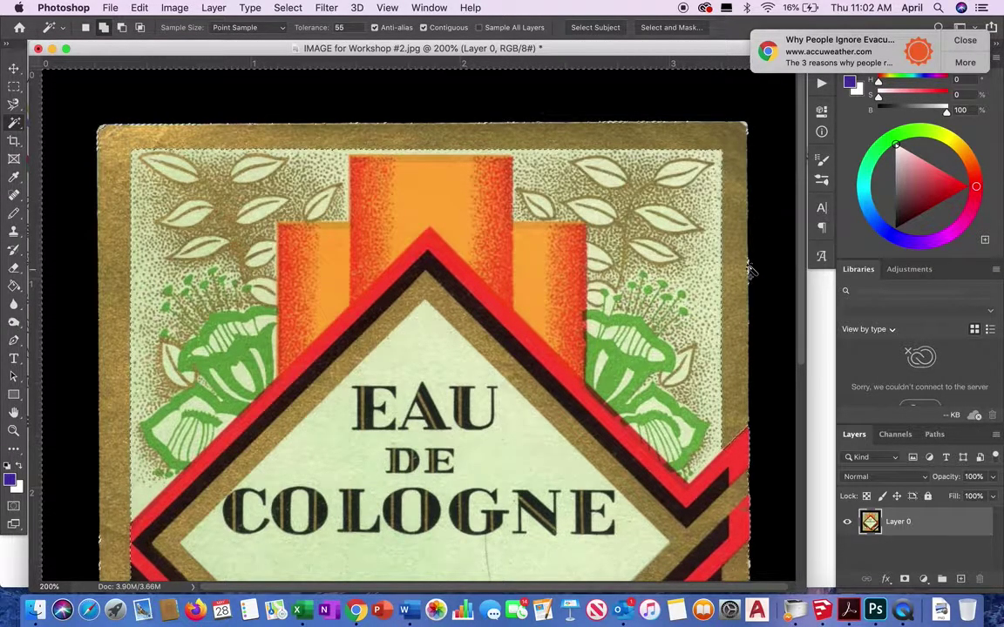
click(138, 9)
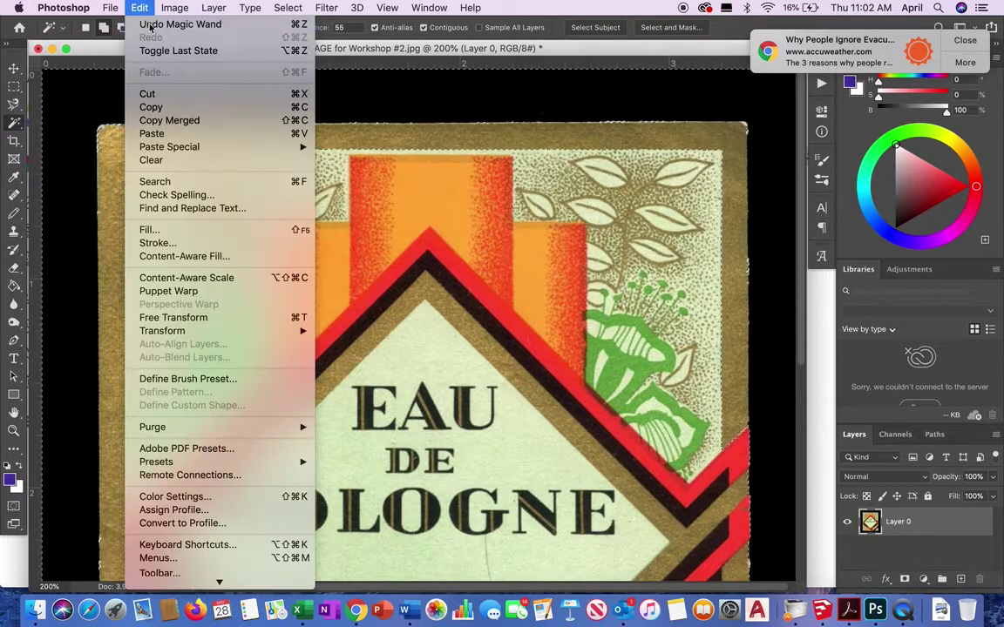
click(166, 25)
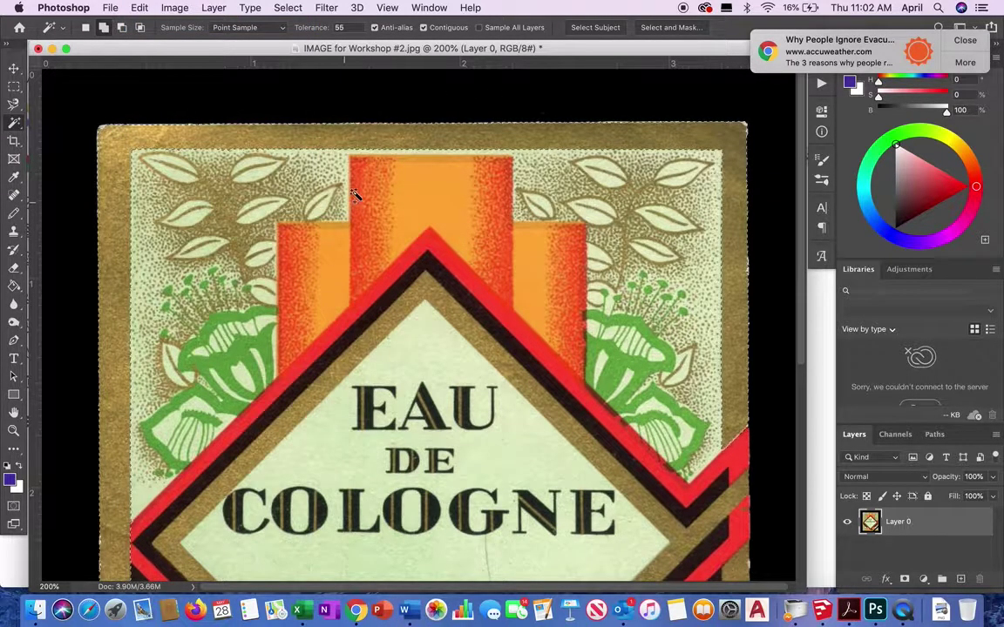
scroll(442, 235, down, 4)
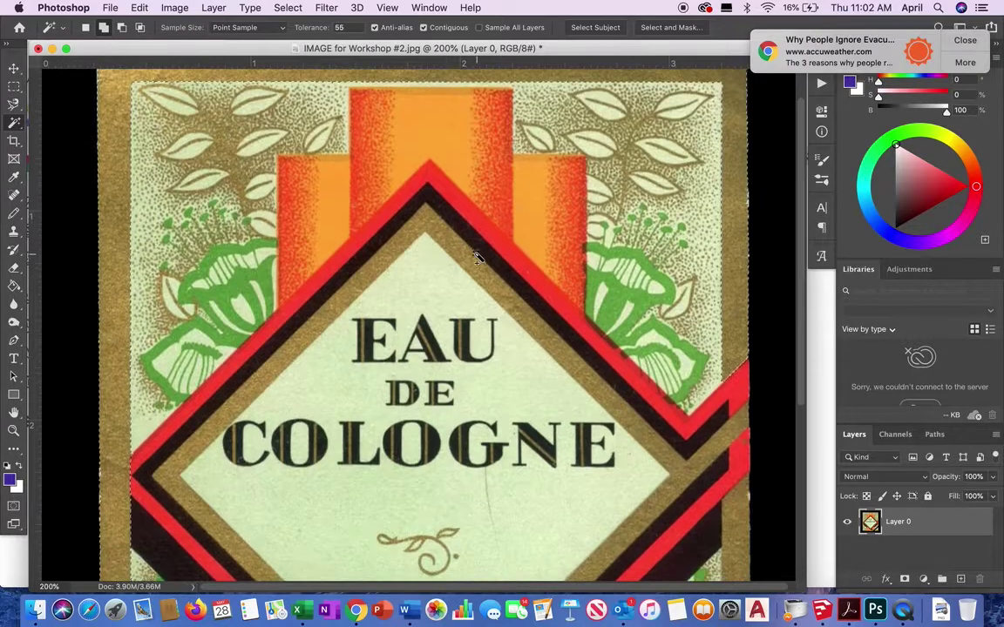
scroll(477, 257, up, 2)
click(387, 8)
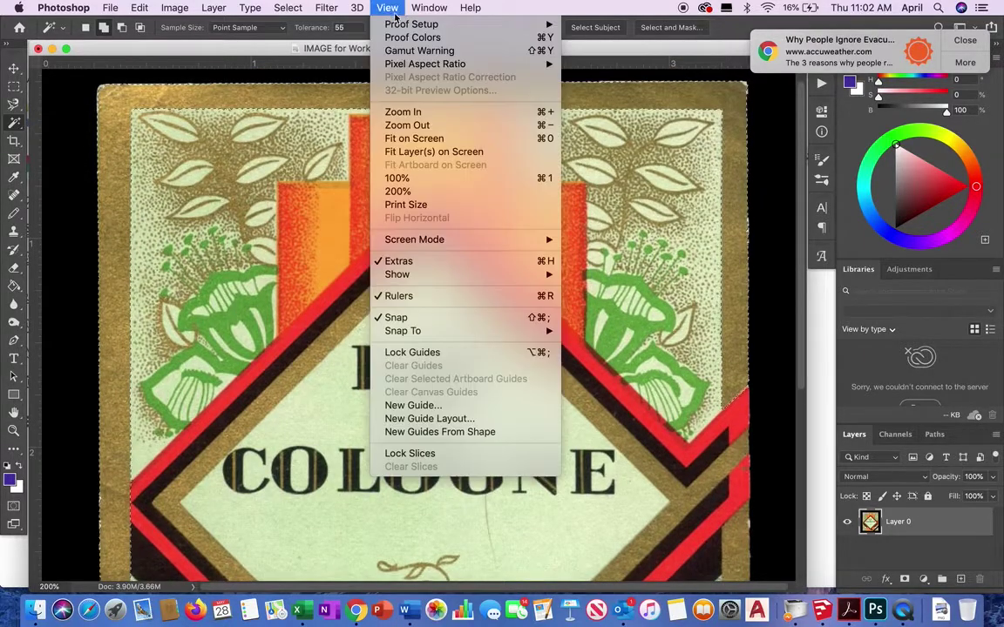
click(415, 138)
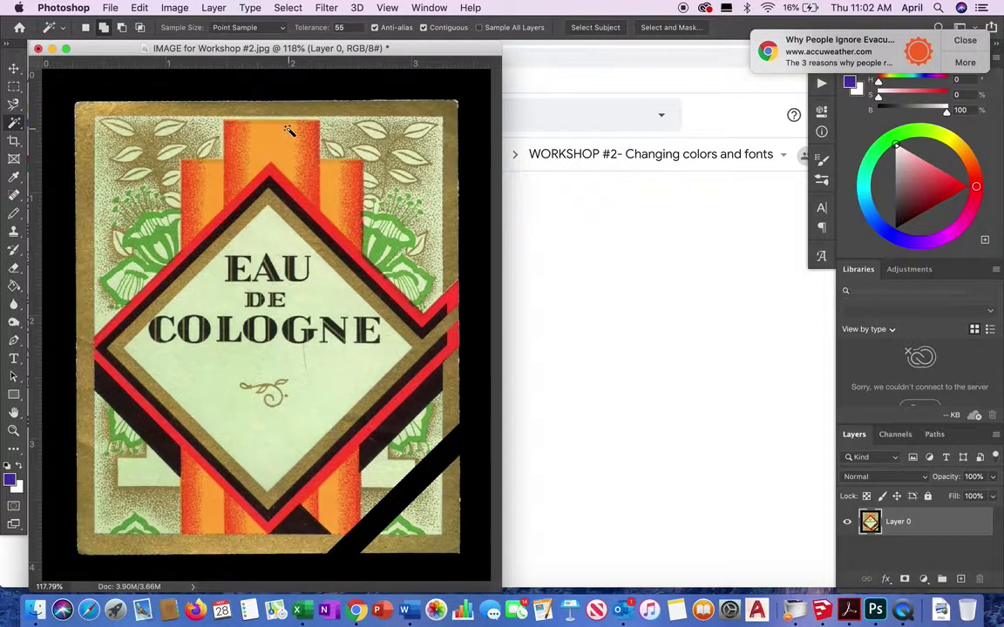
Select all matching gold areas across the label with the Magic Wand, Contiguous off, and inspect the selection around the lettering and flowers
click(425, 28)
click(85, 111)
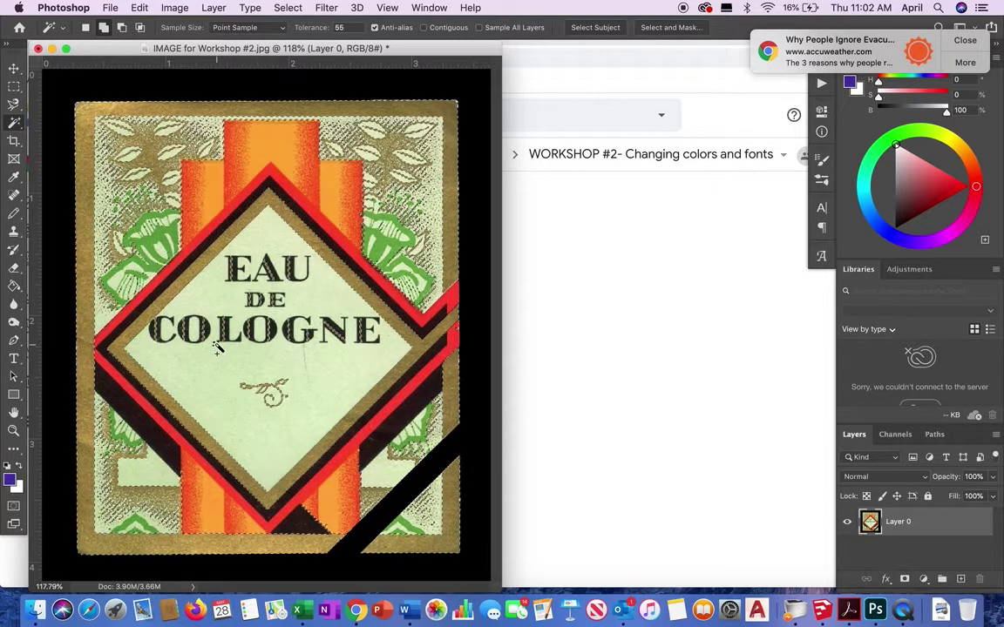
click(14, 431)
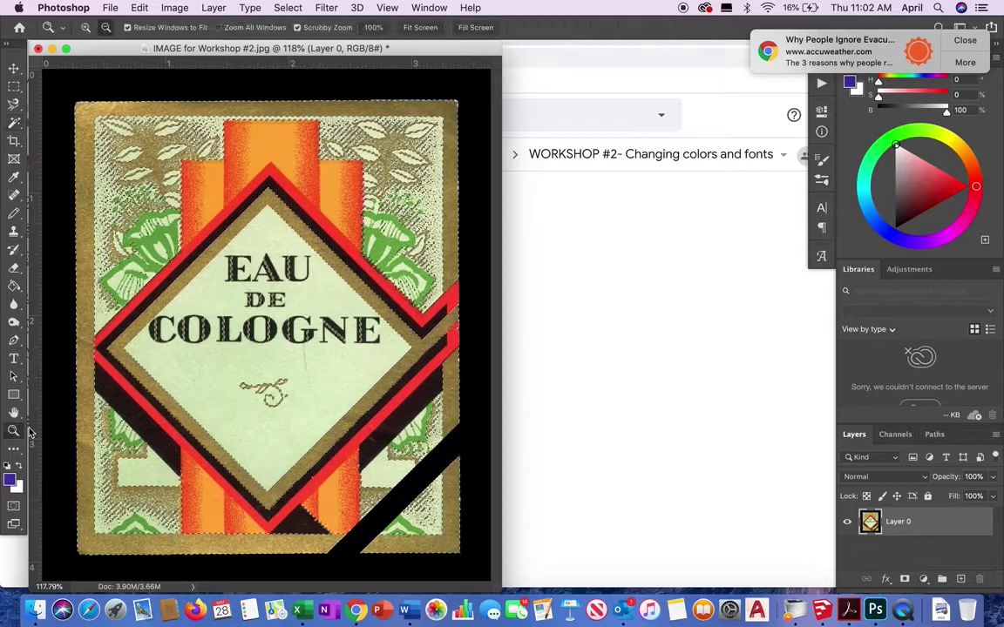
drag(200, 328, 339, 292)
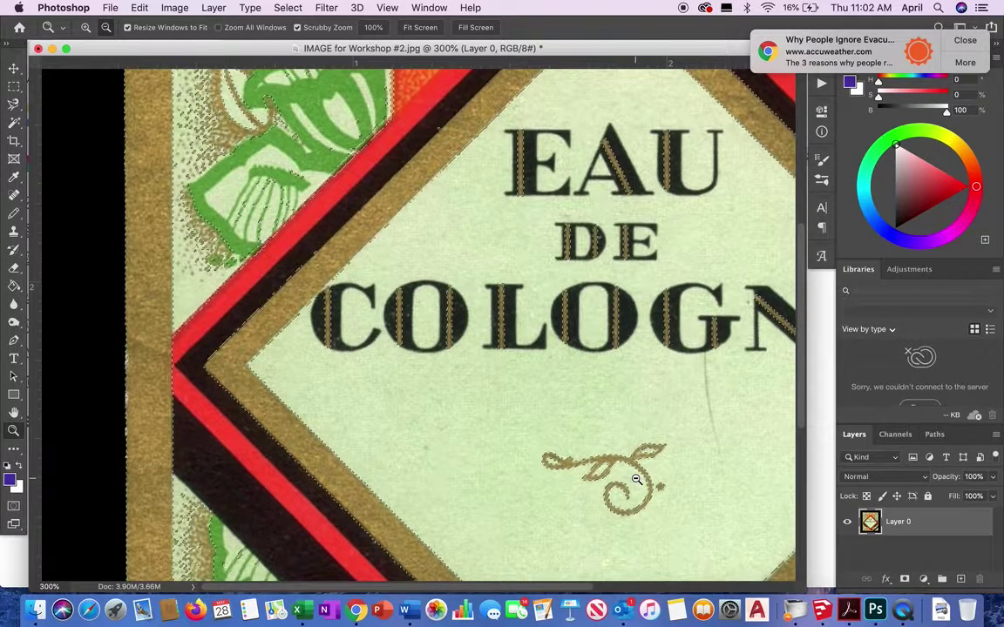
scroll(362, 359, up, 5)
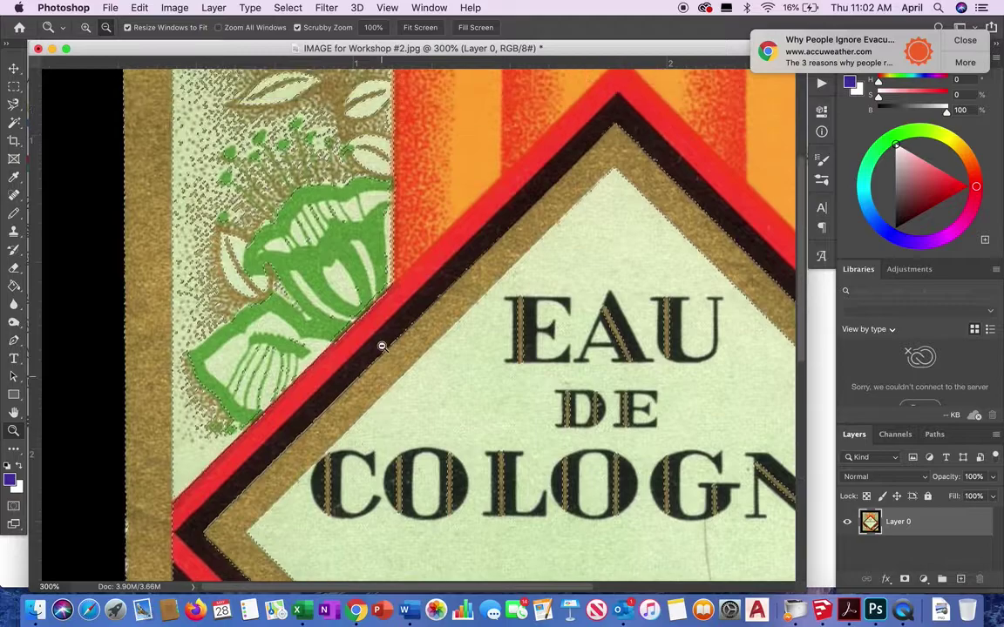
scroll(389, 333, up, 1)
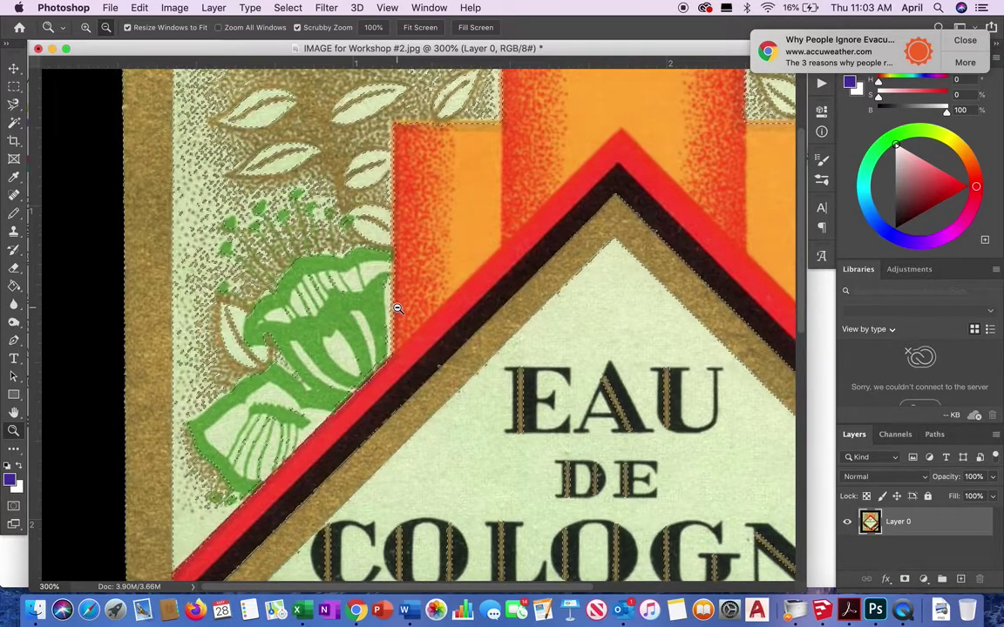
click(388, 8)
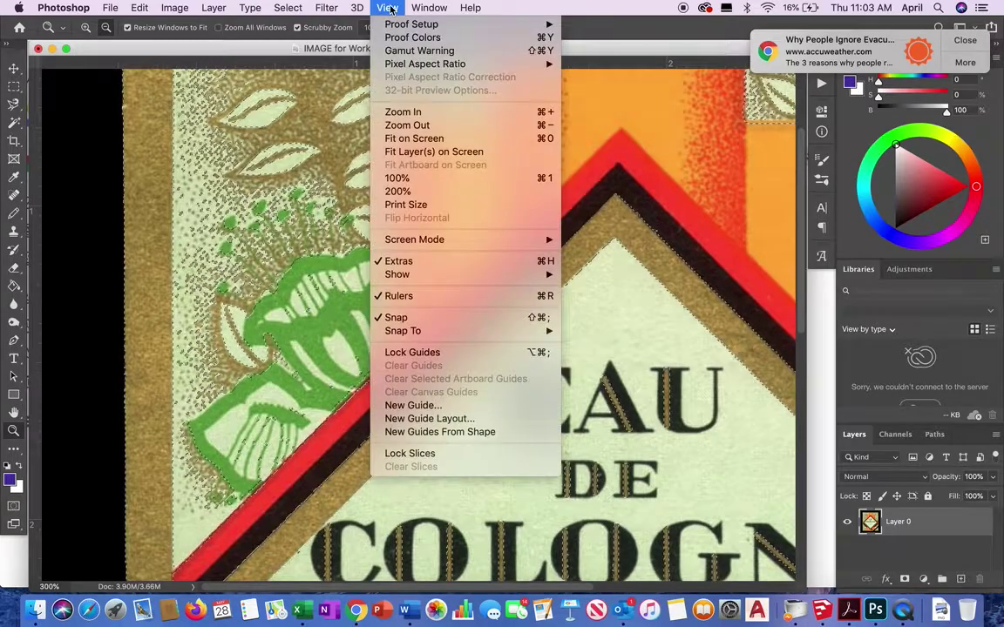
click(417, 140)
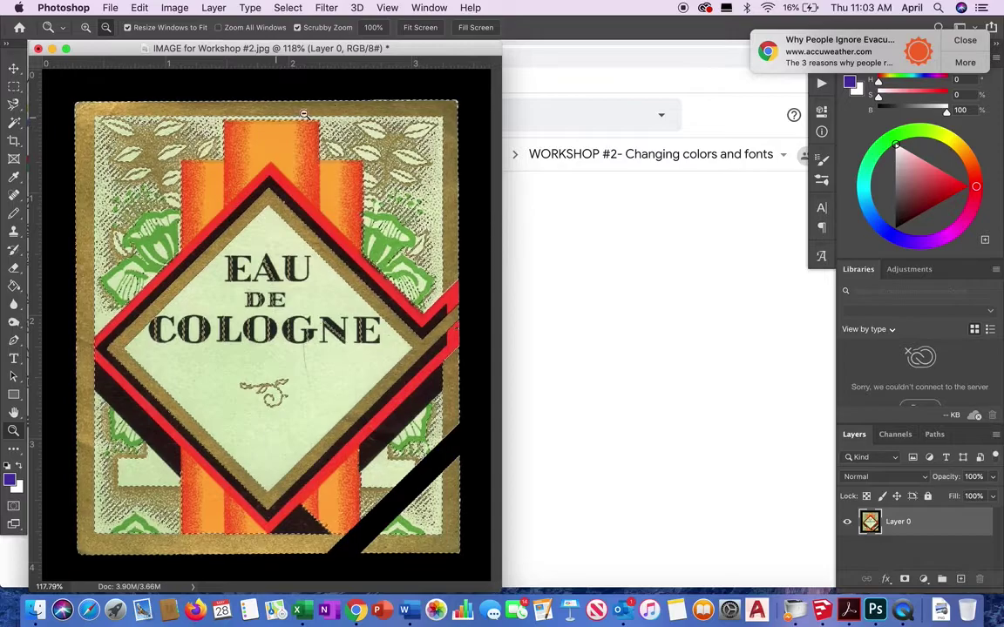
Start a Brightness/Contrast adjustment on the selected gold areas, test a brightness of 94, and set the brightness to -5
click(15, 124)
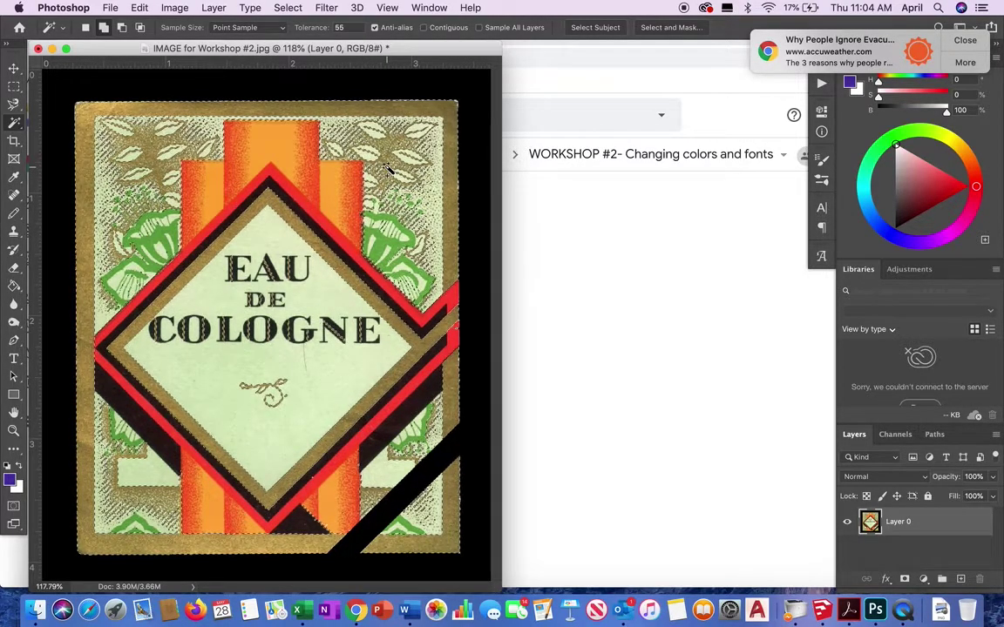
click(177, 9)
mouse_move(190, 50)
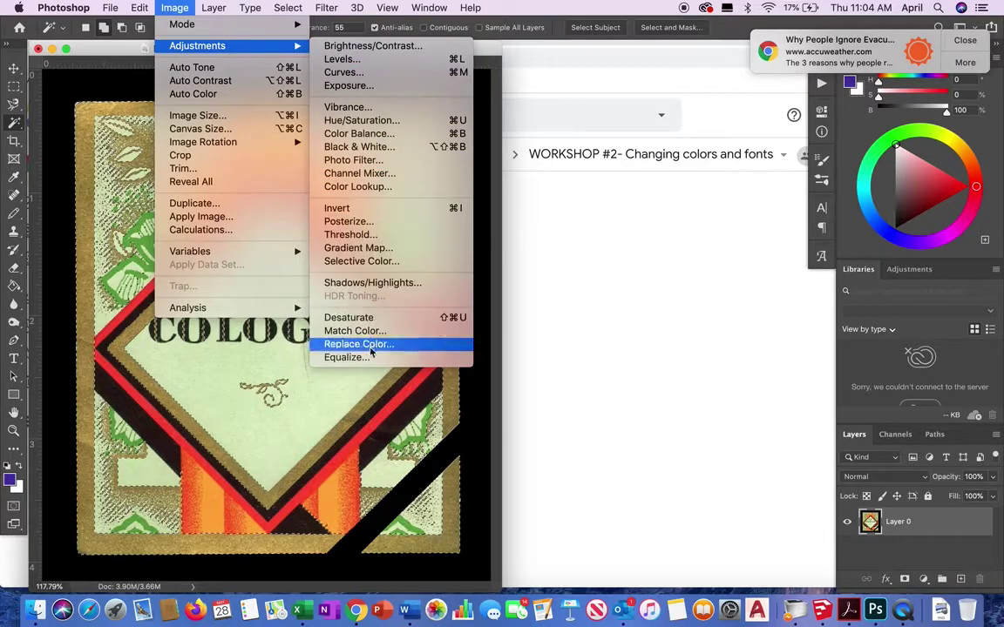
click(362, 46)
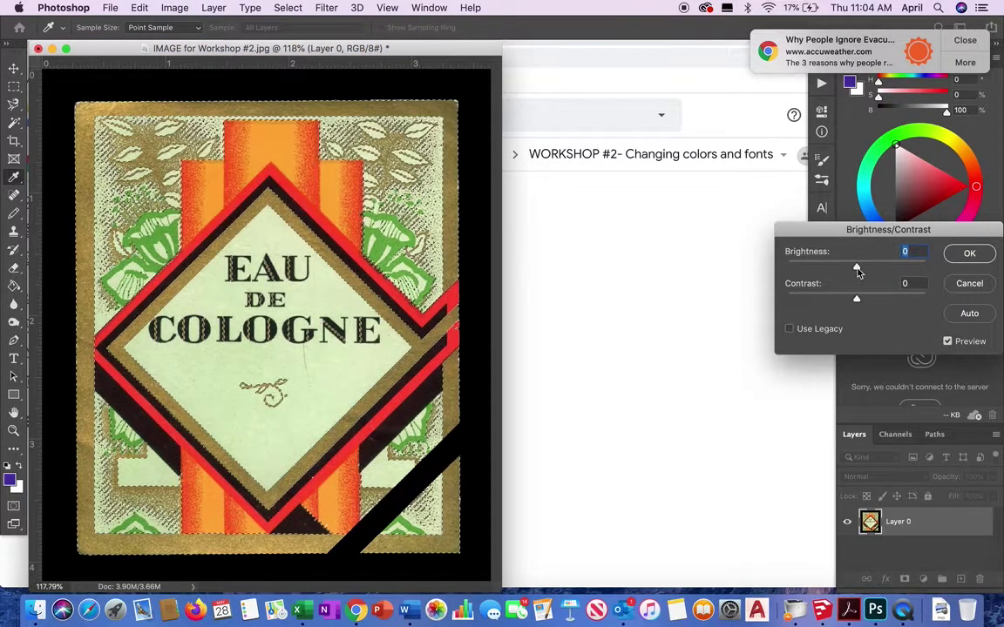
drag(857, 270, 901, 269)
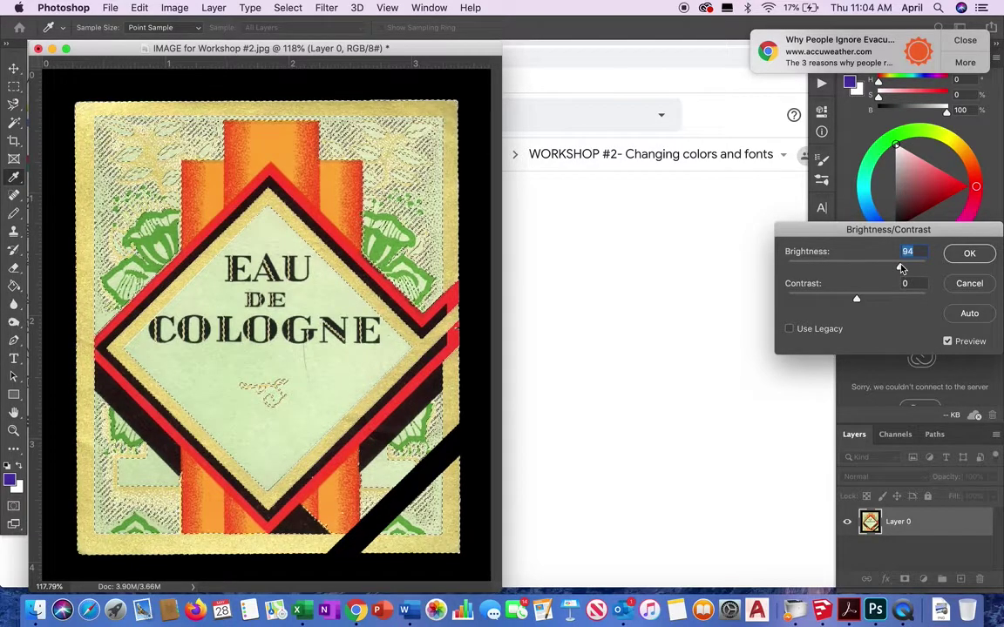
drag(901, 268, 856, 269)
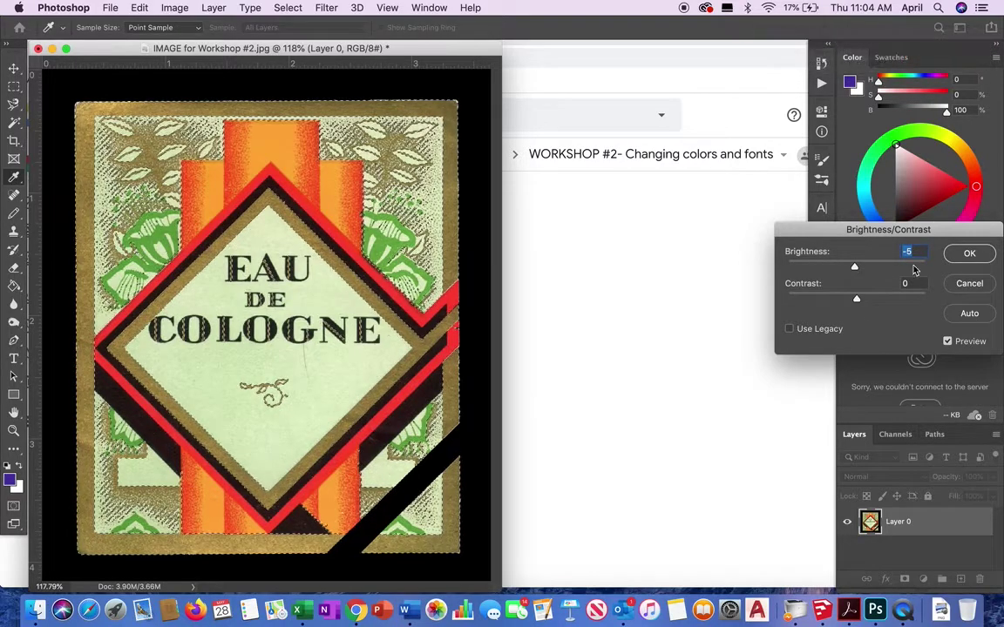
Test a contrast of -50 on the gold, set the contrast to 0, apply the adjustment, and return to the Magic Wand
mouse_move(855, 299)
mouse_down()
mouse_move(926, 299)
mouse_move(862, 299)
mouse_up()
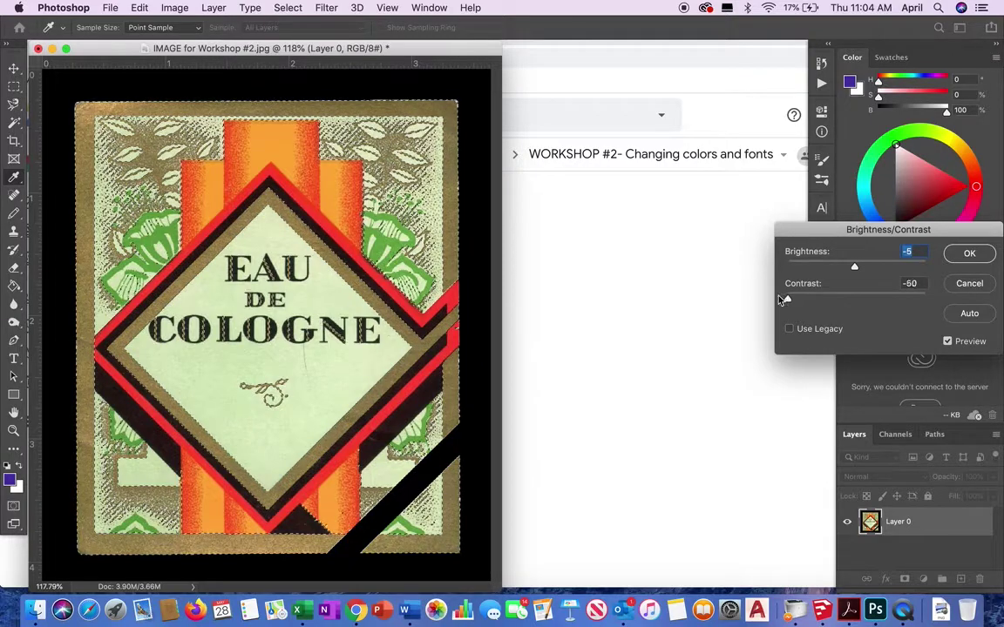
drag(782, 299, 854, 298)
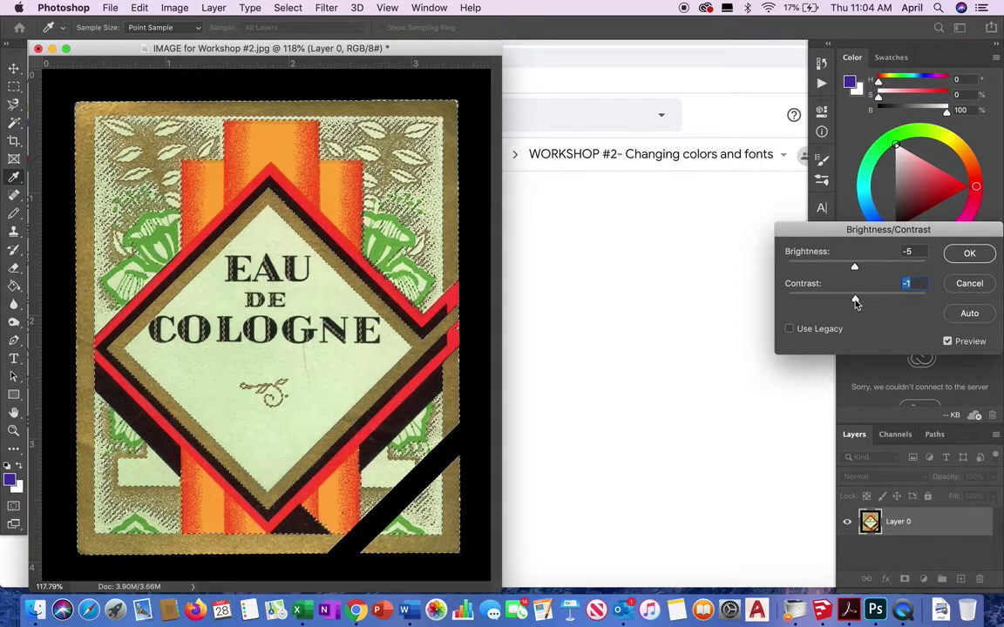
drag(856, 302, 869, 302)
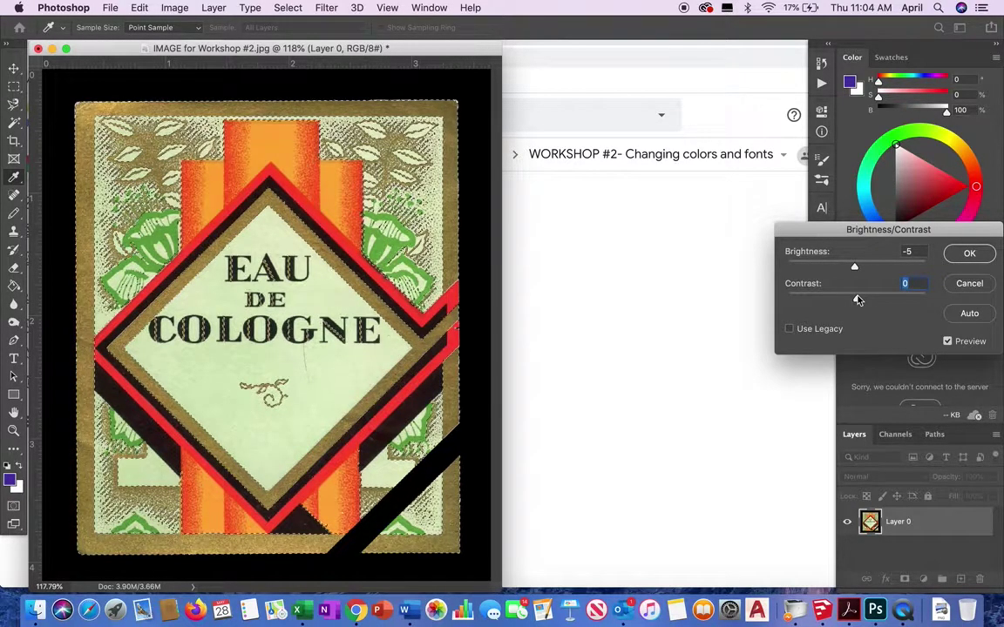
click(969, 252)
key(w)
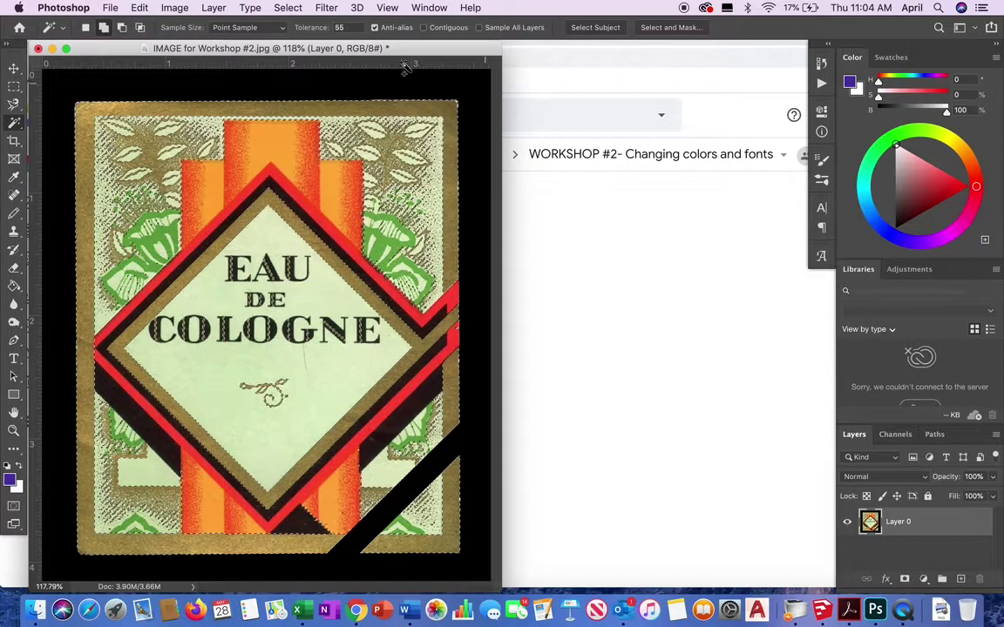
Try a Levels adjustment on the selected gold with the midtone input at 1.16 and the black output level at 1
click(187, 8)
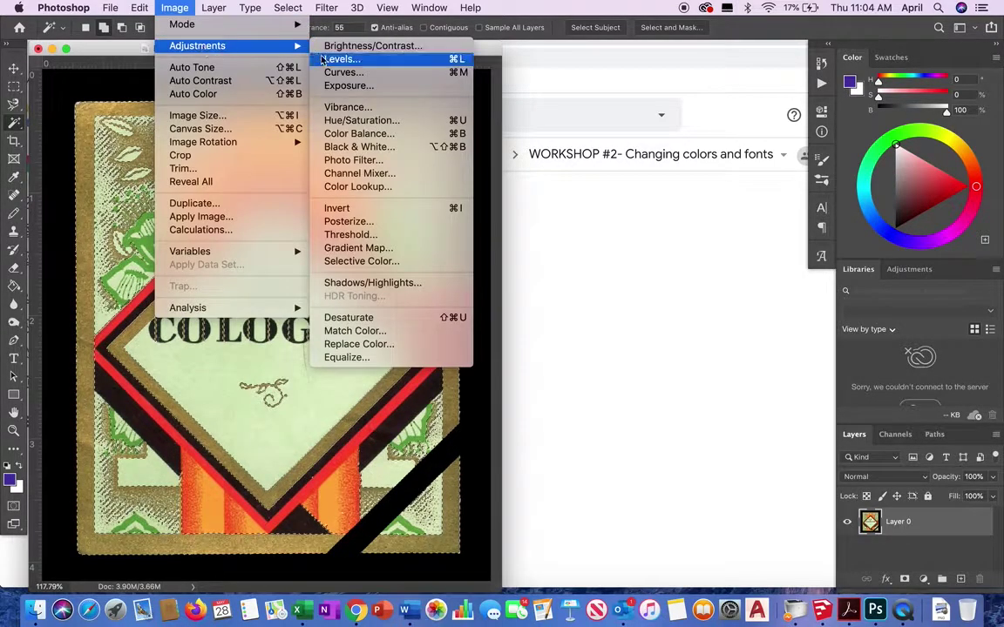
click(342, 60)
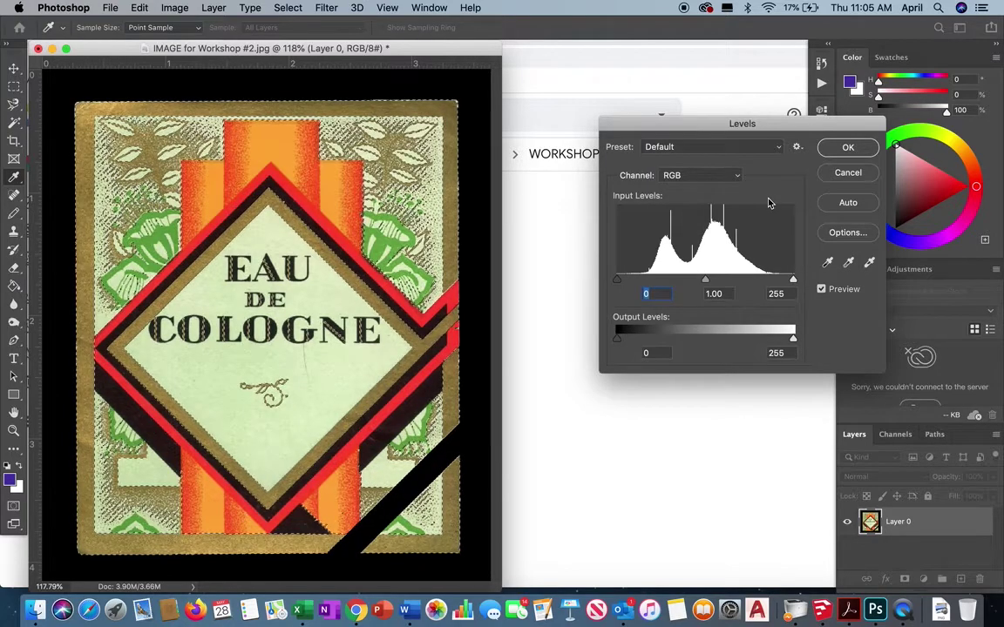
mouse_move(618, 346)
mouse_down()
mouse_move(657, 345)
mouse_move(619, 340)
mouse_up()
mouse_move(705, 280)
mouse_down()
mouse_move(717, 286)
mouse_move(698, 283)
mouse_up()
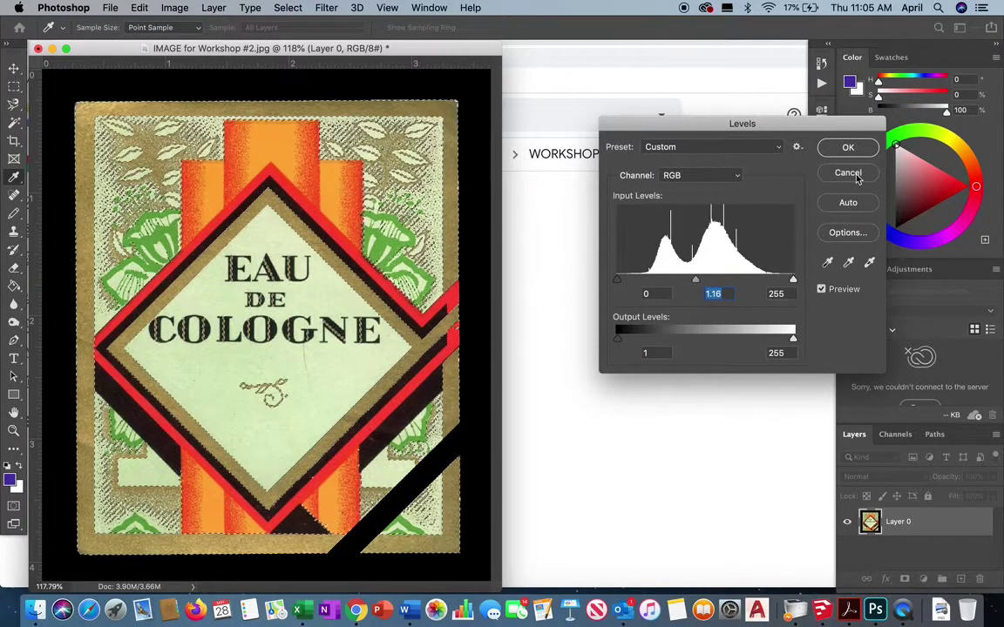
key(Return)
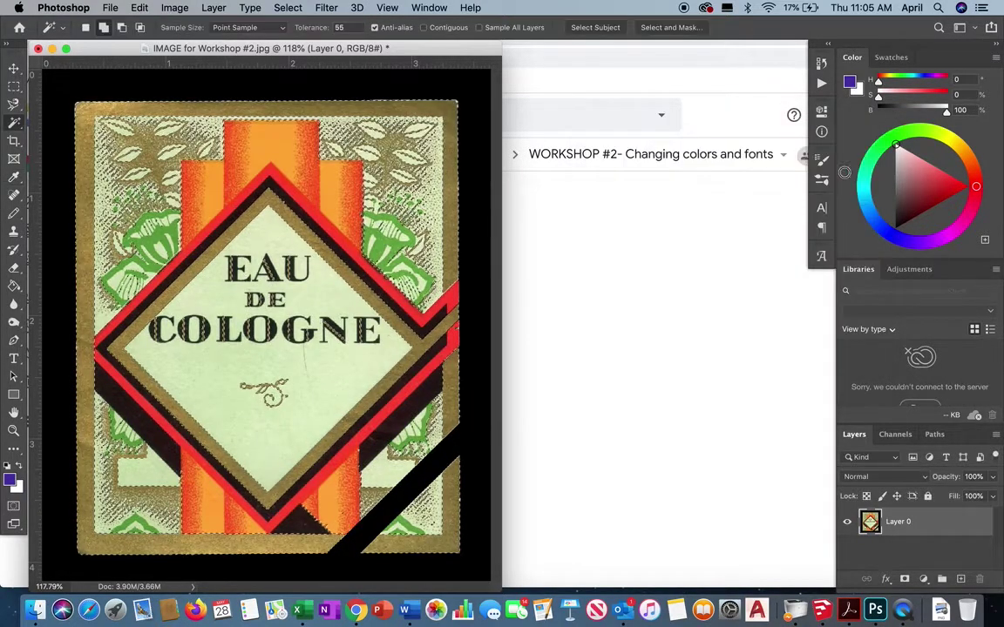
Start a Vibrance adjustment on the gold, test saturations of +16 and +73, and set the saturation to +1
click(181, 9)
mouse_move(228, 46)
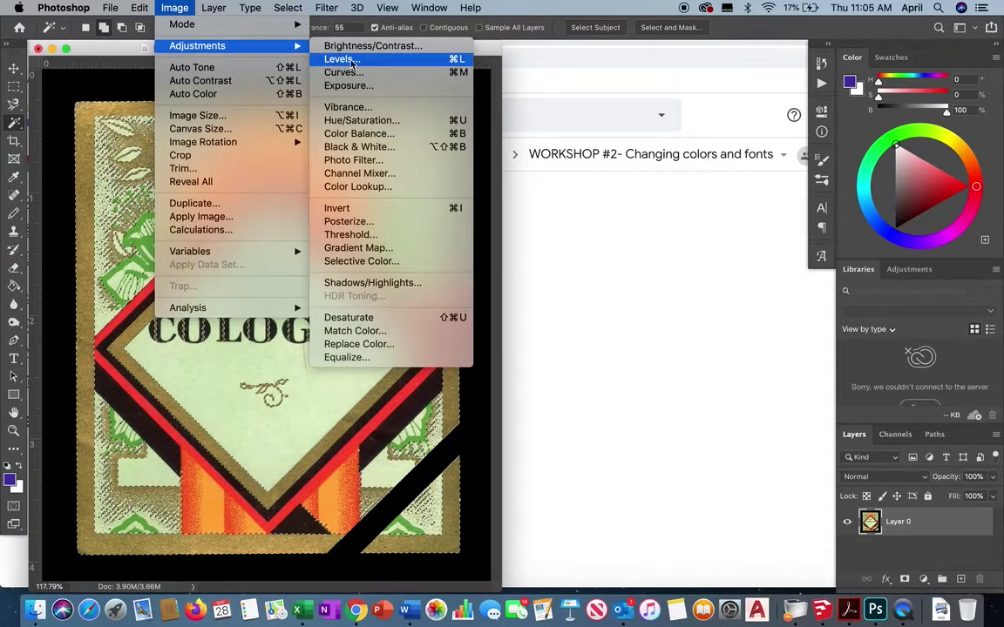
click(348, 108)
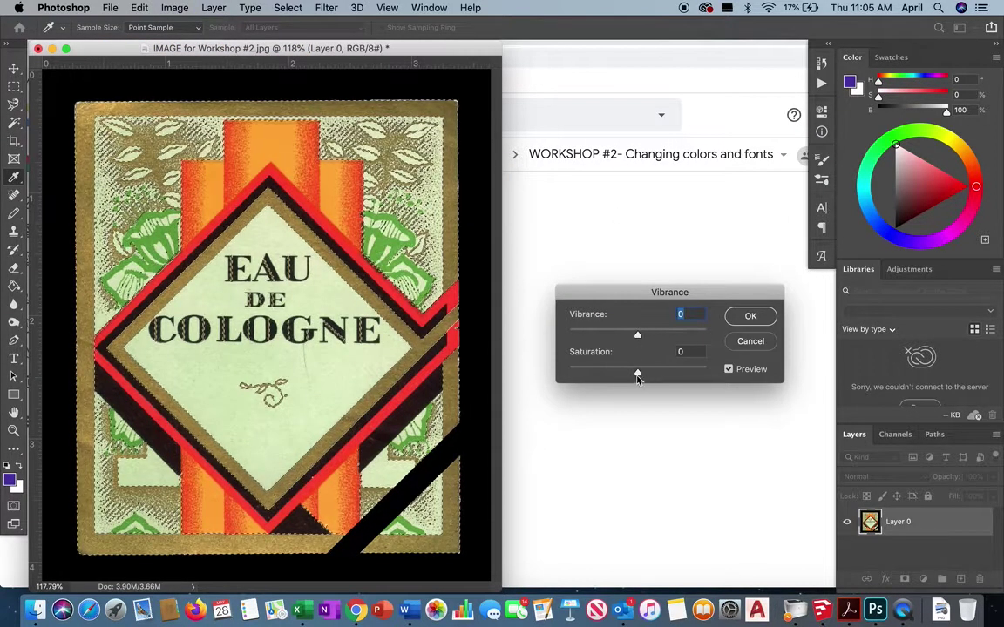
drag(637, 375, 647, 377)
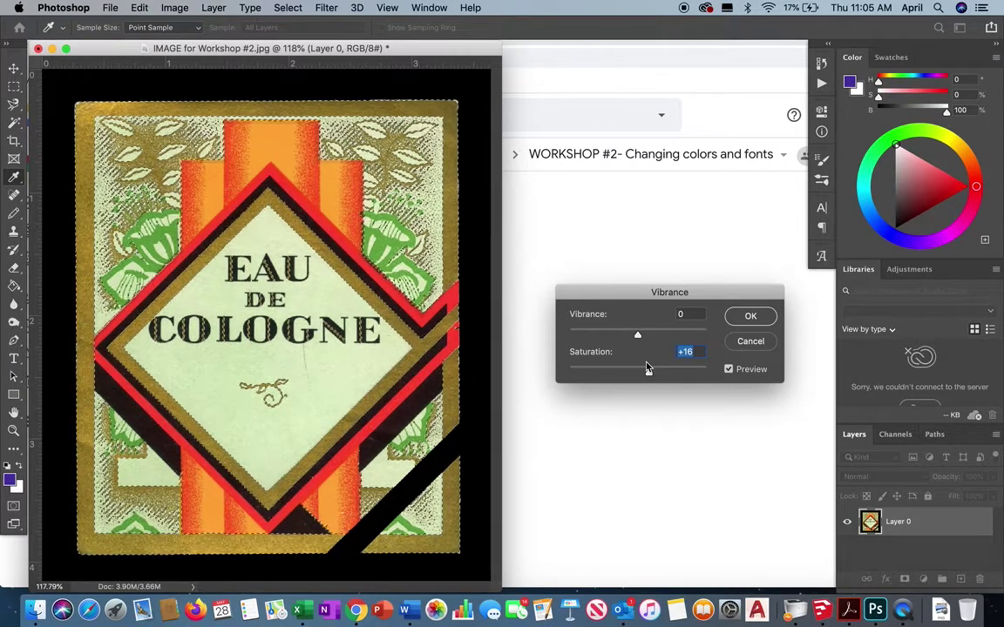
drag(647, 368, 689, 376)
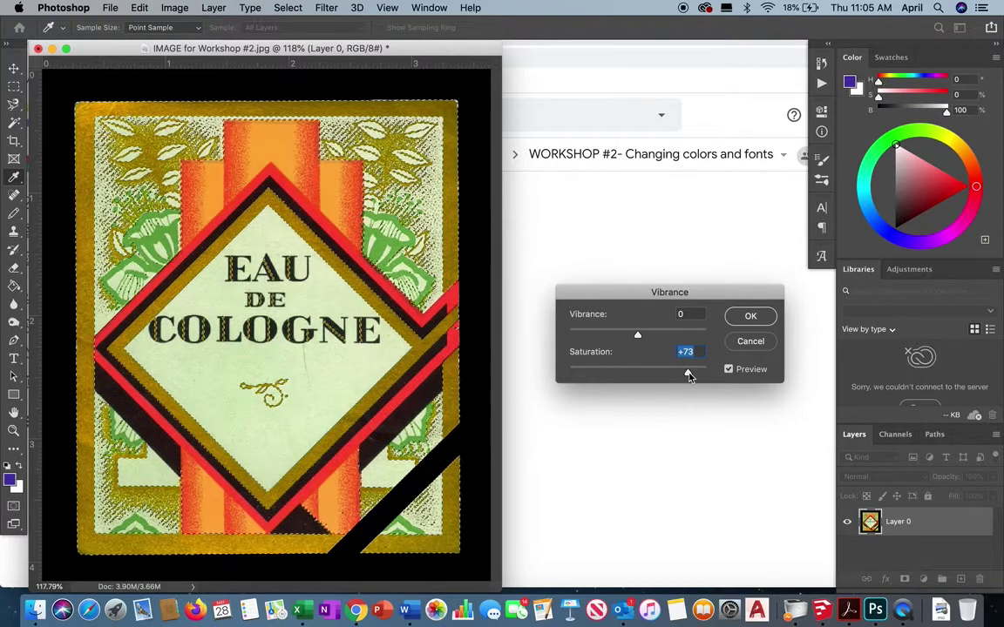
drag(689, 374, 655, 376)
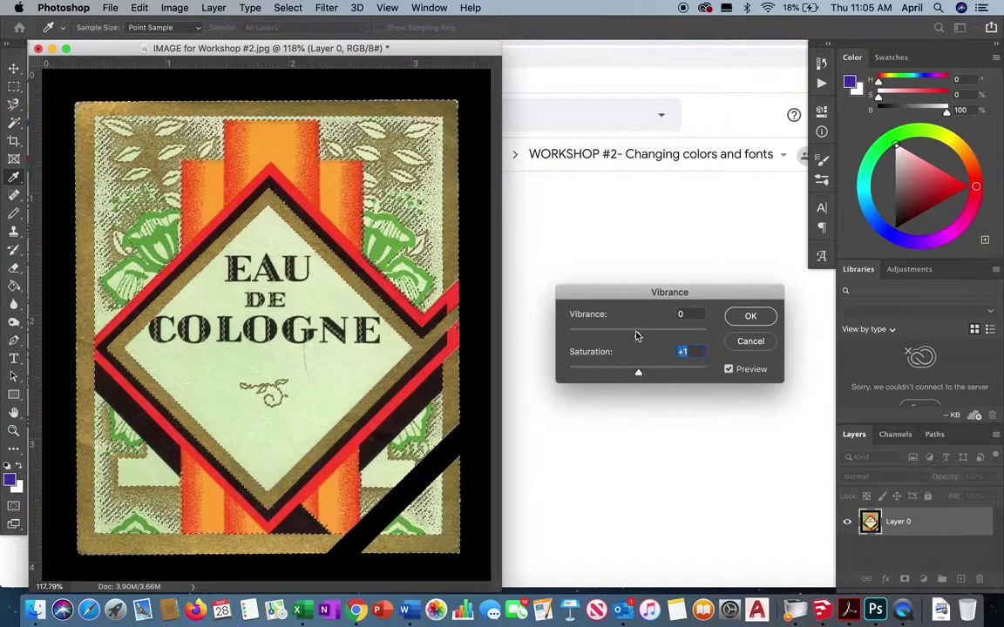
Test a vibrance of +81 on the gold, bring it back to almost zero, and apply the adjustment
drag(638, 335, 696, 340)
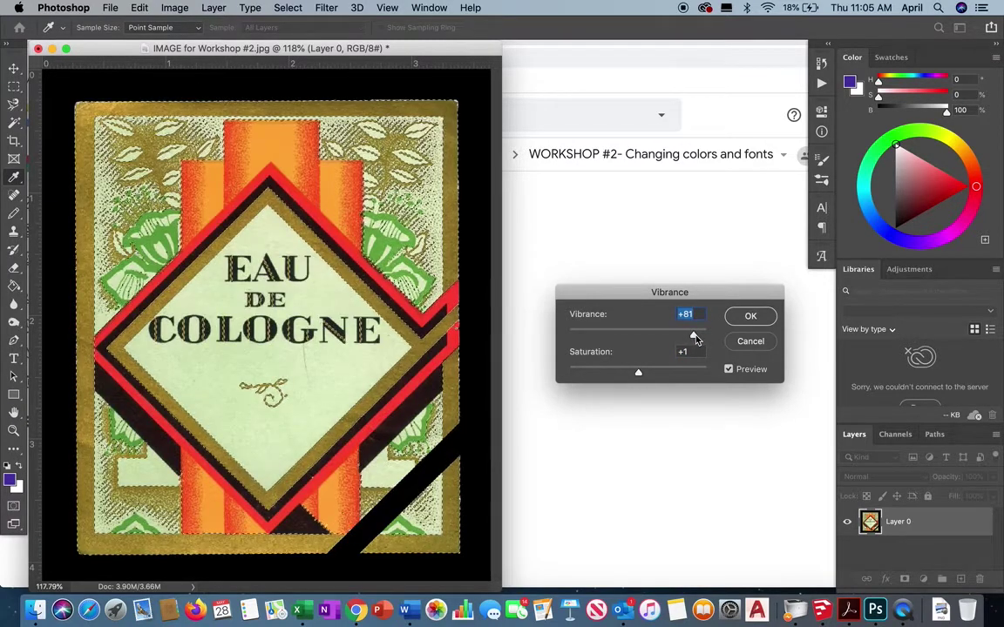
drag(696, 340, 638, 338)
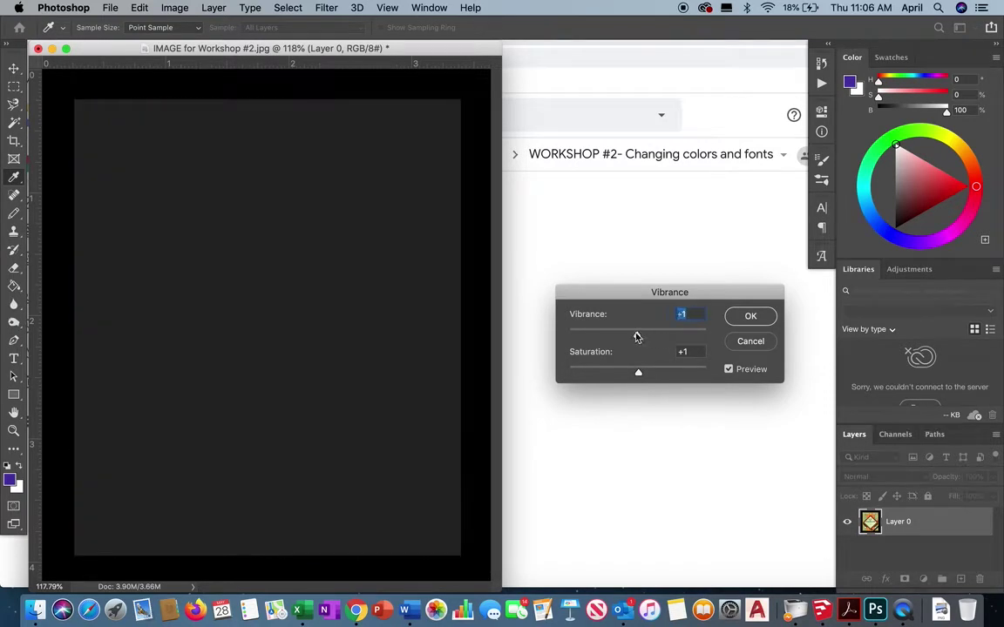
click(747, 316)
Apply a Hue/Saturation adjustment to the selected gold with hue -2, saturation -2 and lightness -1
click(173, 8)
mouse_move(184, 45)
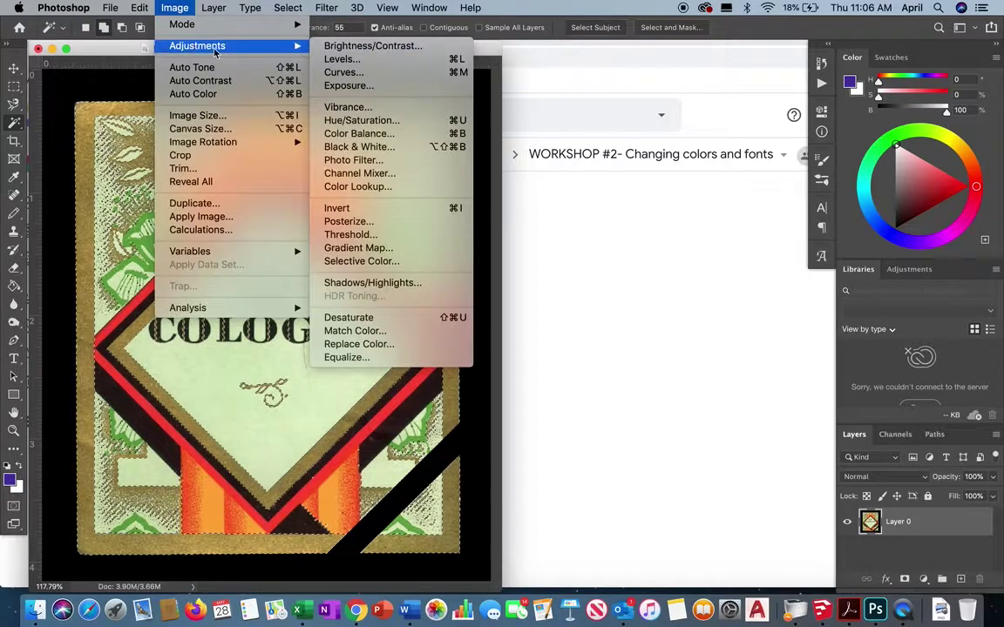
click(394, 120)
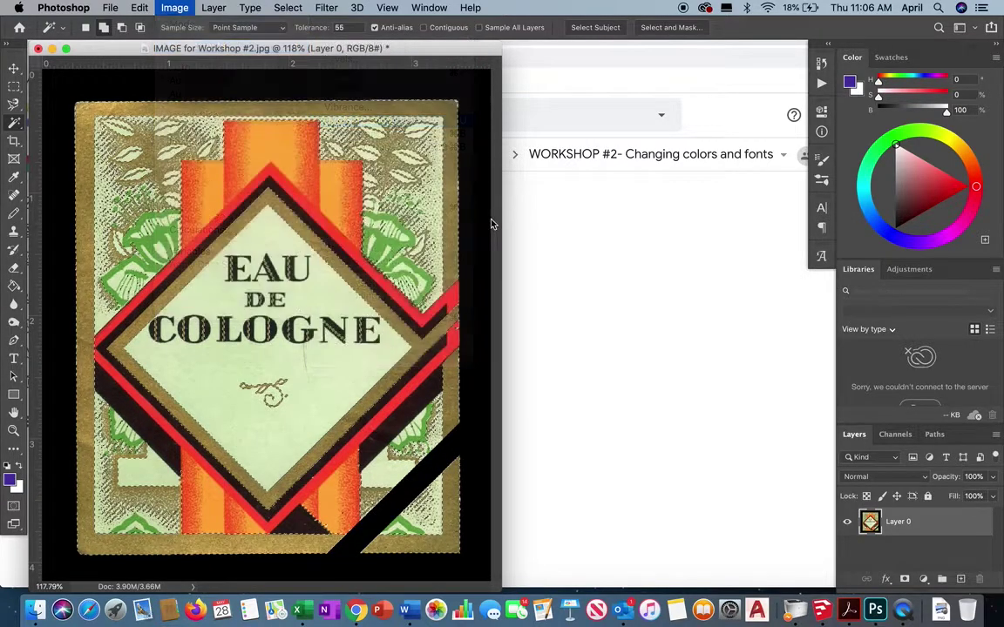
drag(622, 274, 621, 215)
click(620, 214)
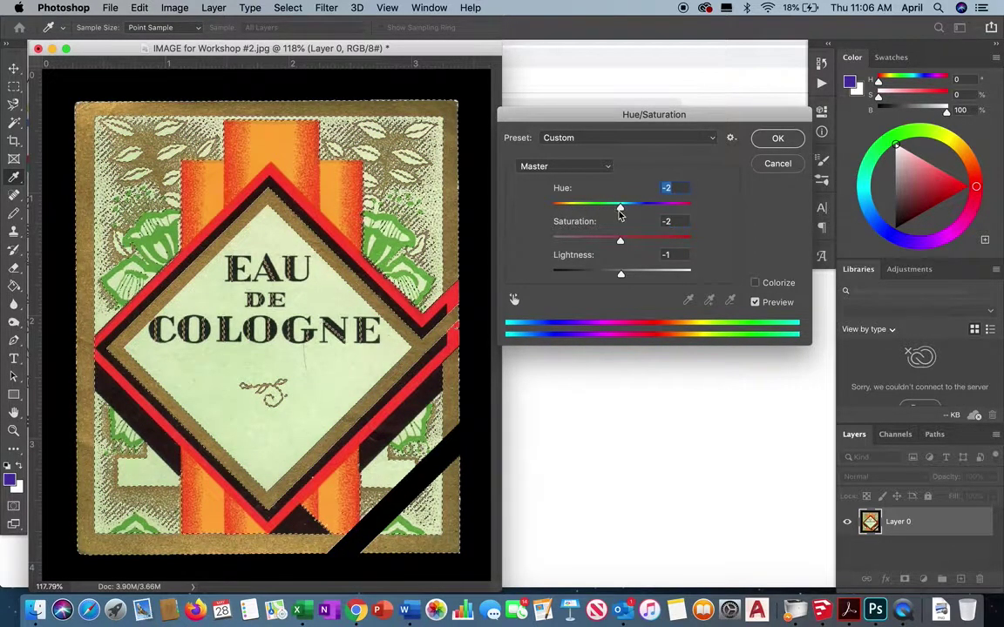
click(776, 139)
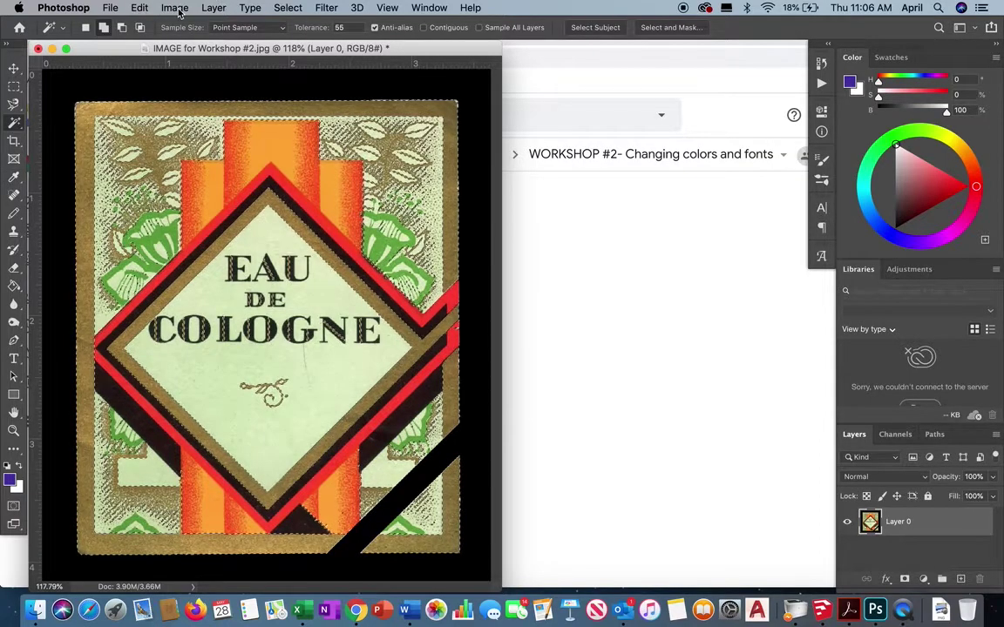
Test the cyan-red and magenta-green Color Balance of the gold midtones, accept all levels at 0, and clear the selection
click(177, 8)
mouse_move(188, 50)
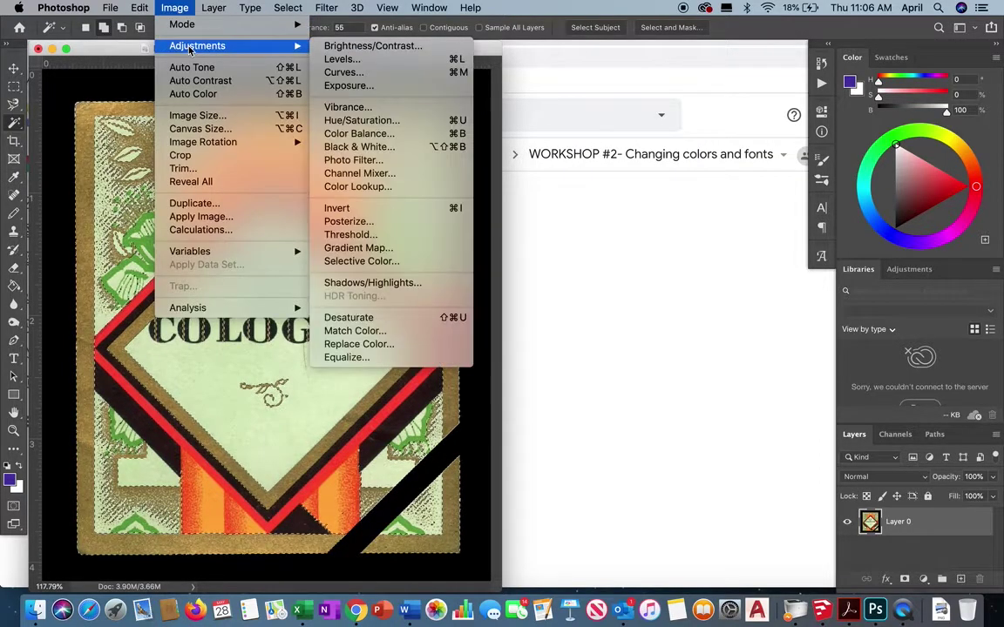
click(376, 136)
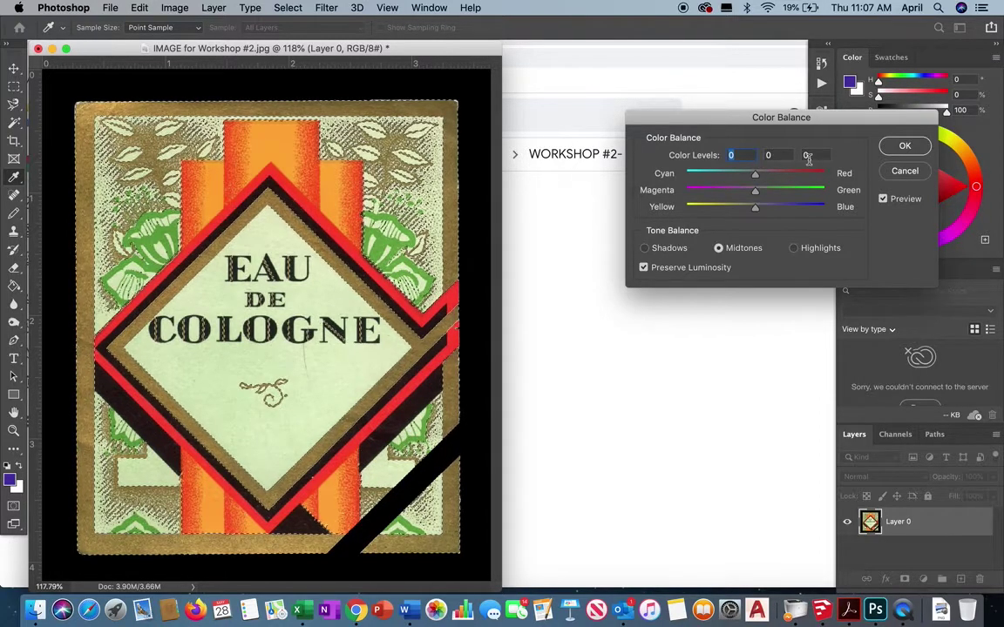
drag(754, 179, 706, 179)
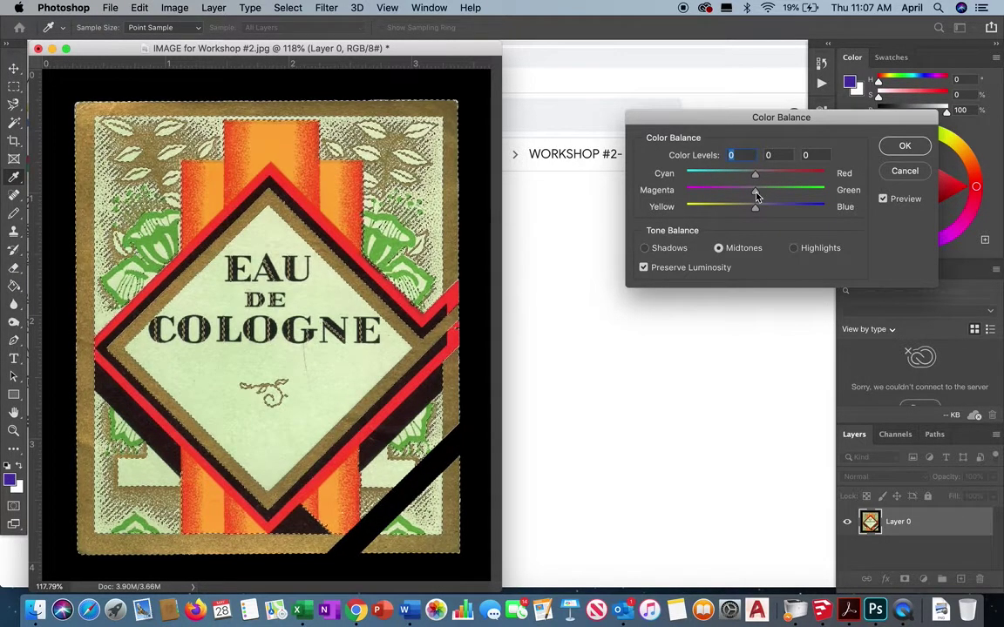
mouse_move(756, 196)
mouse_down()
mouse_move(805, 194)
mouse_move(708, 211)
mouse_move(800, 197)
mouse_move(755, 197)
mouse_up()
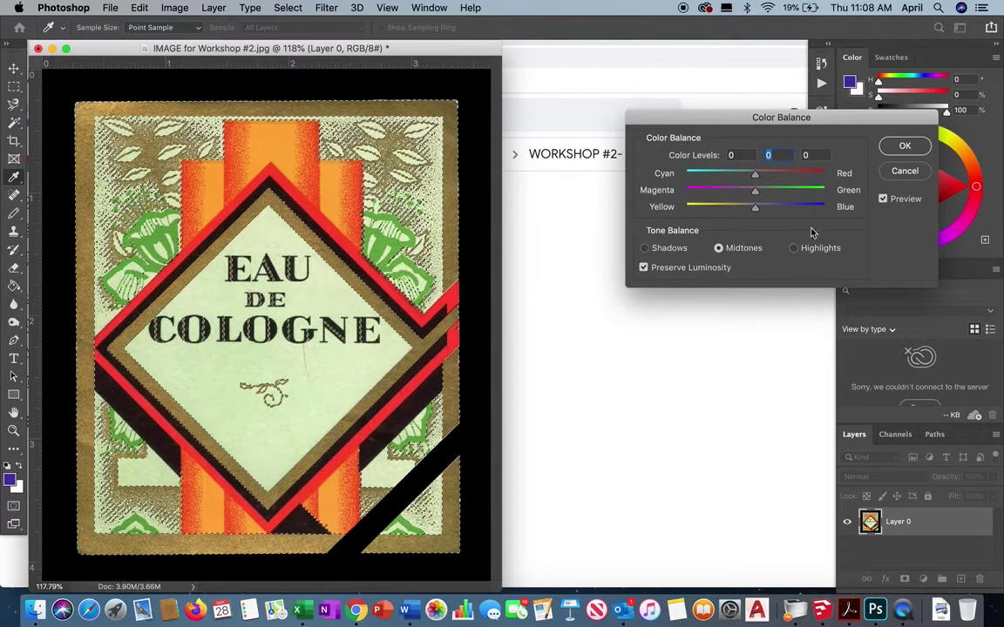
click(885, 152)
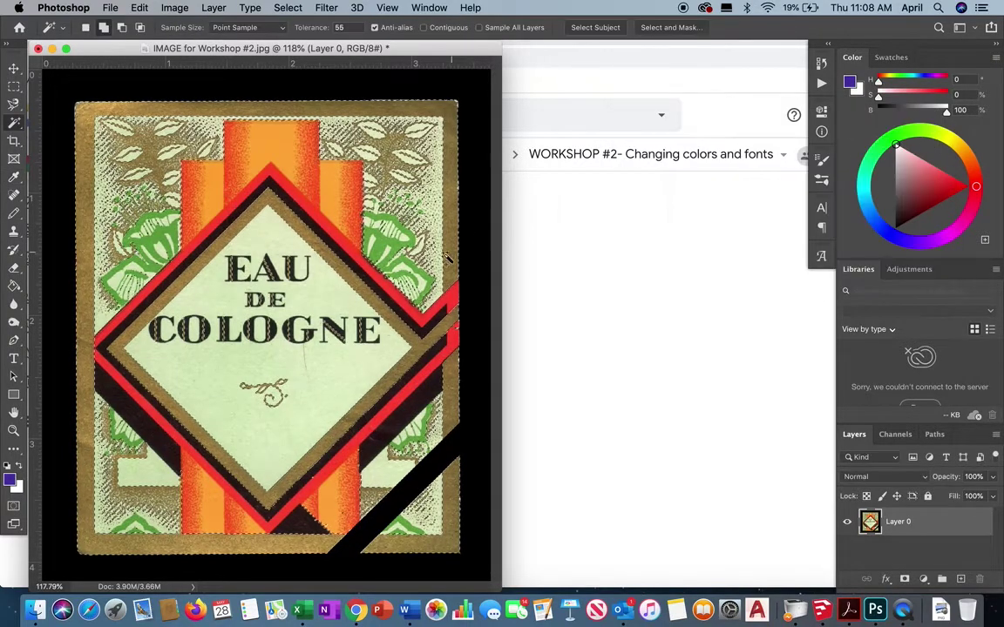
key(super+d)
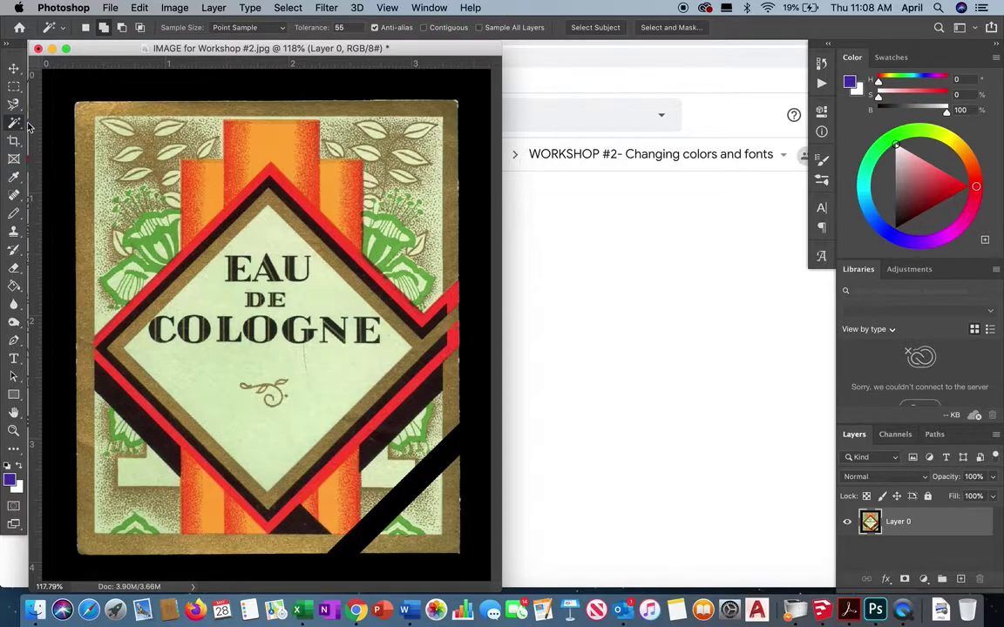
Try selecting the orange bars and red diamond outline with the Magic Wand at tolerance 55, and clear the selection
click(213, 184)
click(291, 225)
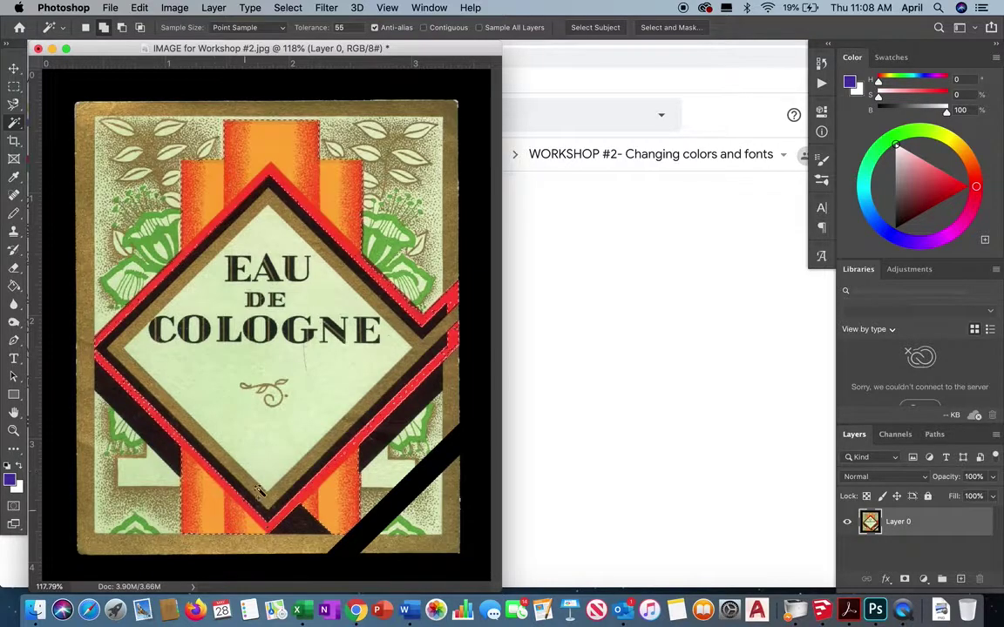
key(super+d)
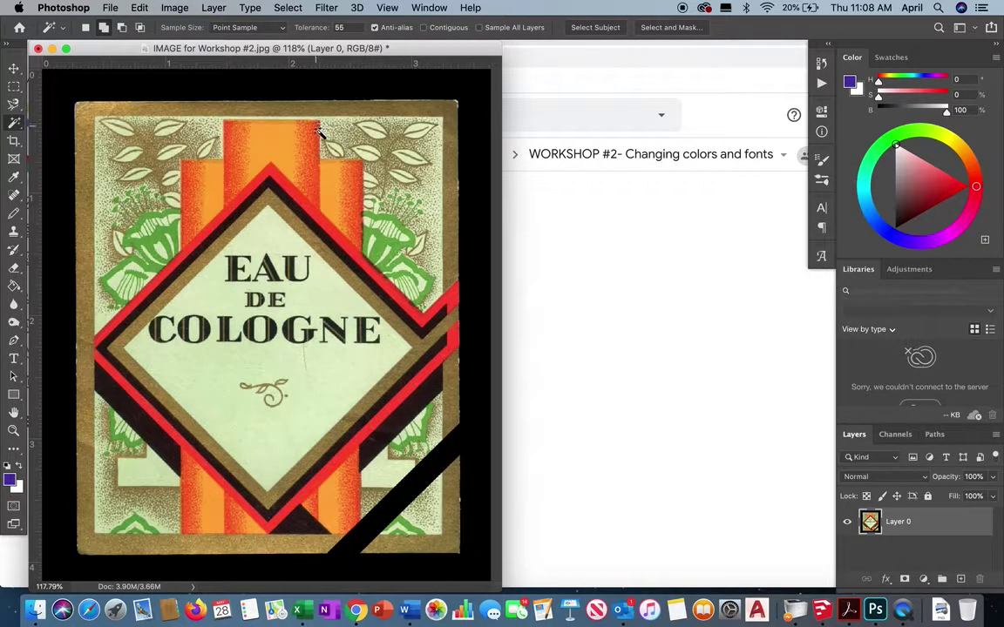
Trace the stepped orange bars above the red diamond with a Pen tool path, and display the resulting work path
click(14, 342)
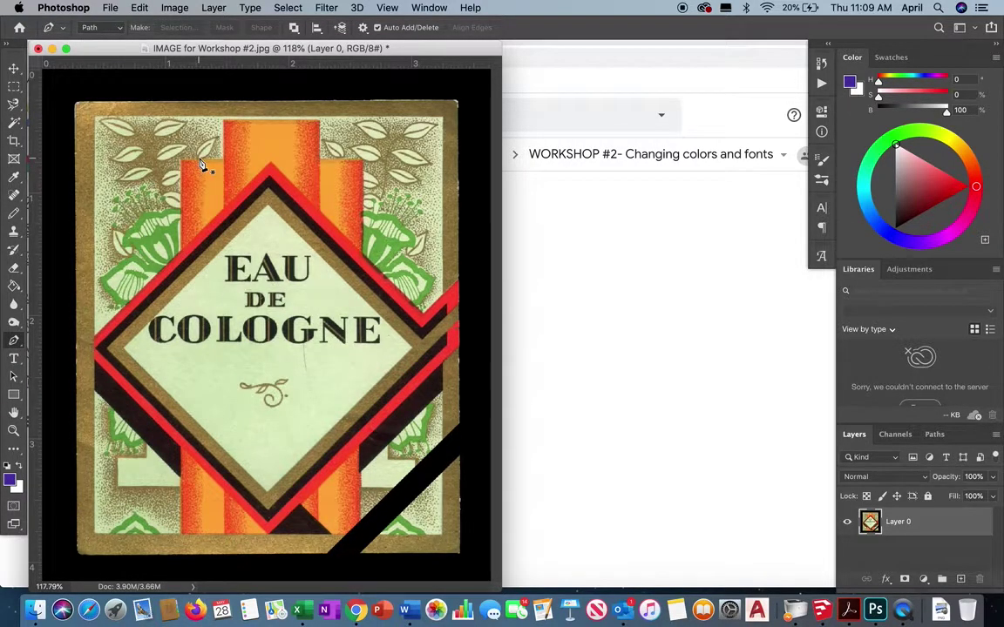
click(182, 255)
click(181, 162)
click(222, 162)
click(223, 123)
click(319, 122)
click(320, 163)
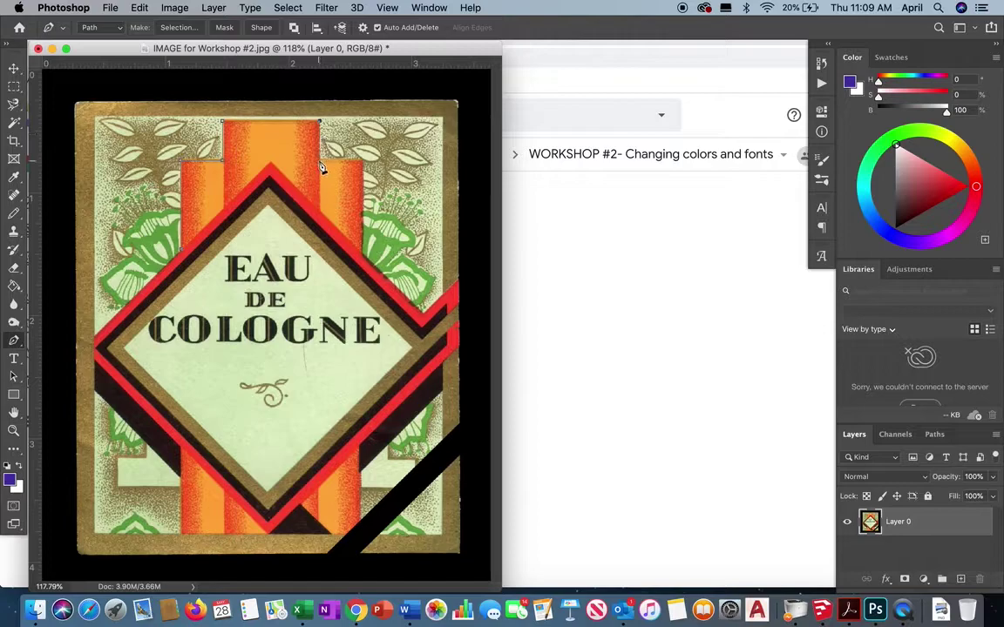
click(362, 162)
click(271, 163)
click(934, 435)
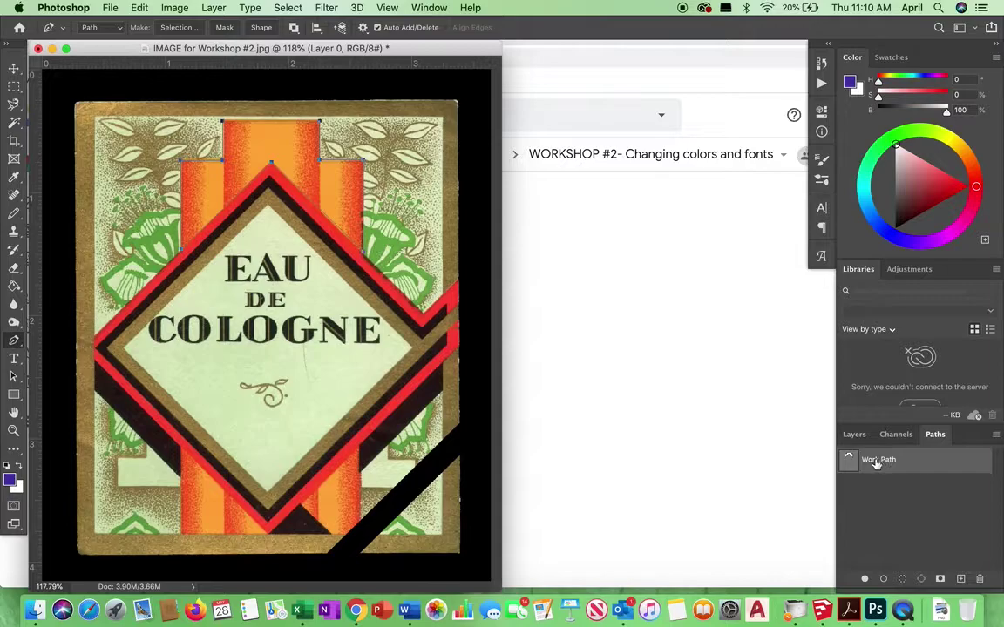
Load the traced orange bars' work path as a selection and create a new layer named Orange area
drag(879, 462, 906, 583)
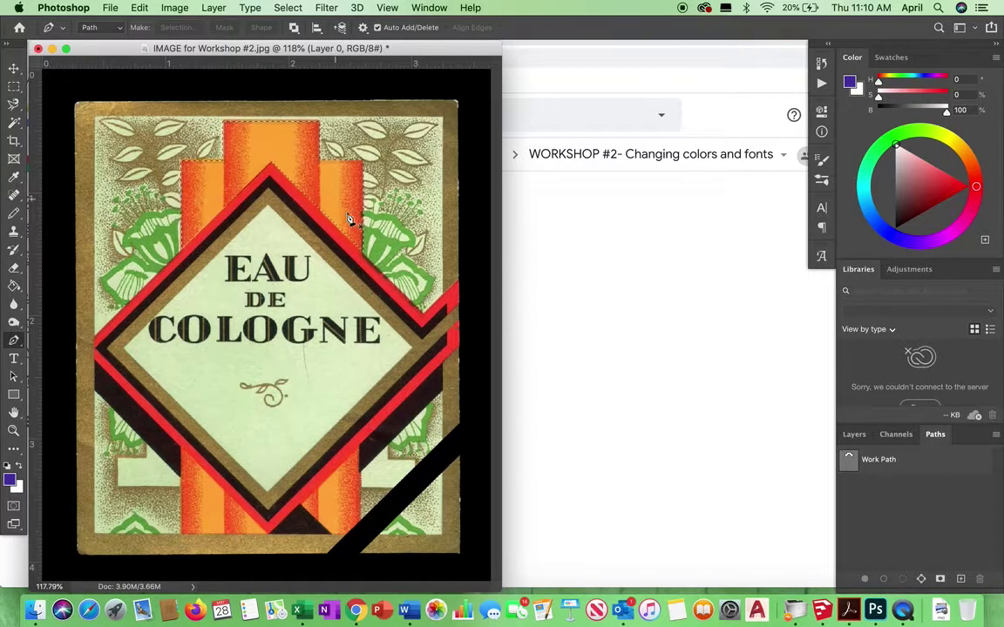
click(854, 434)
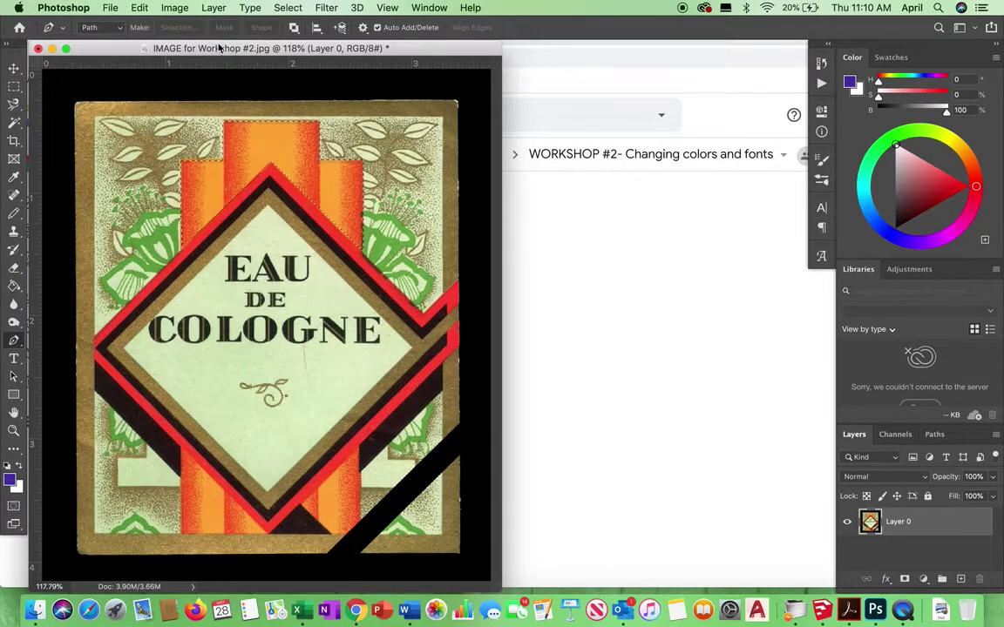
click(216, 9)
mouse_move(231, 29)
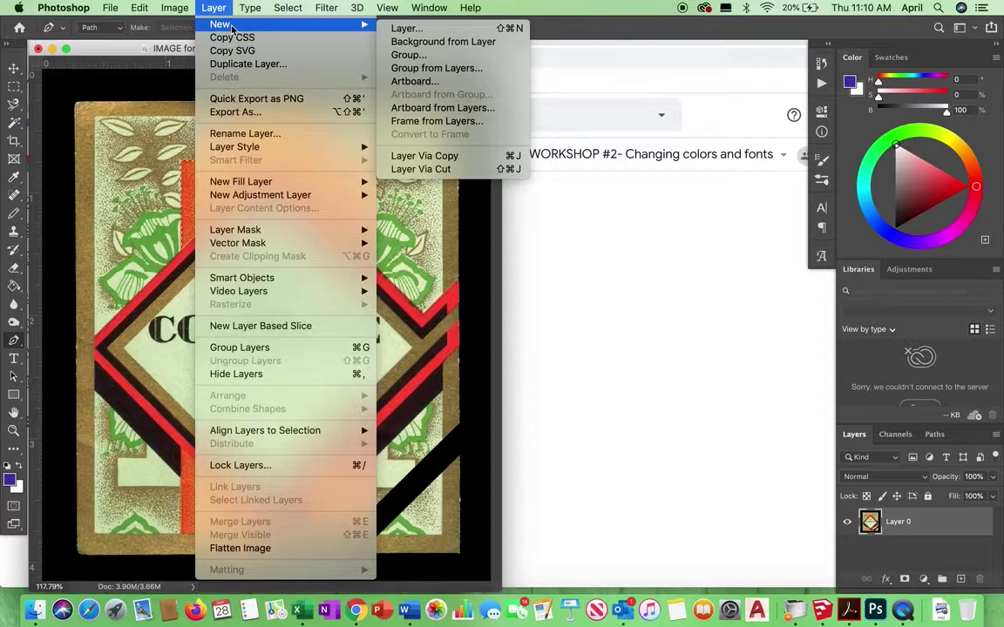
click(406, 28)
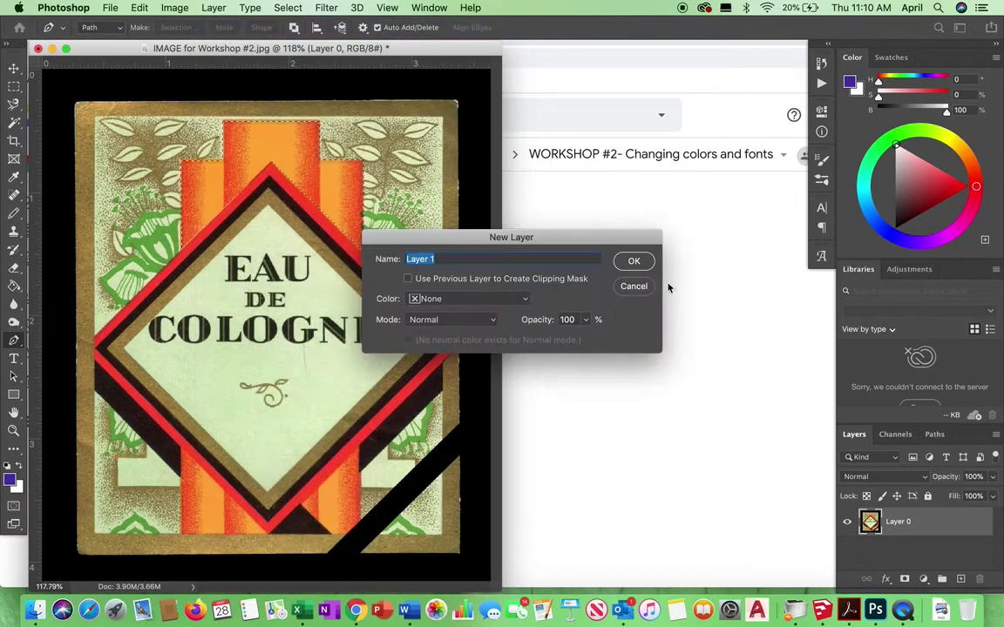
text(Orange area)
click(634, 262)
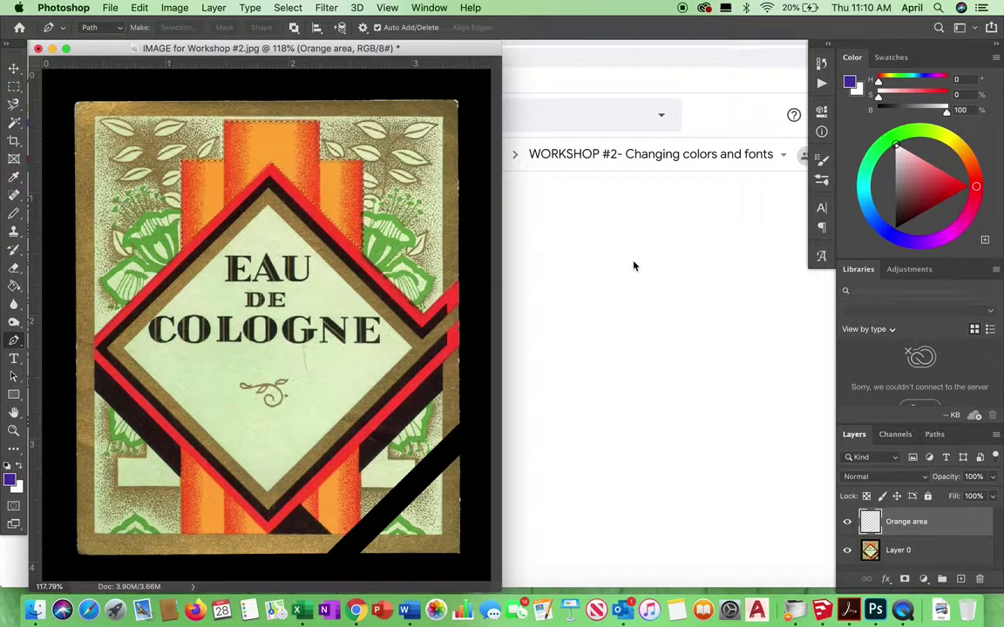
Copy the selected orange bars from Layer 0, paste them into the Orange area layer, and hide Layer 0
click(916, 552)
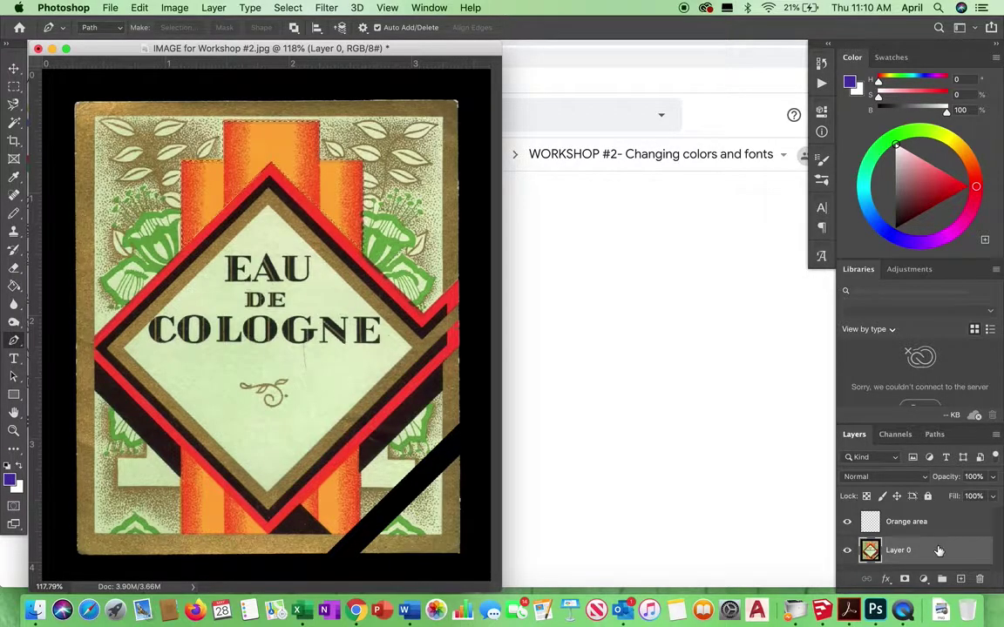
click(139, 8)
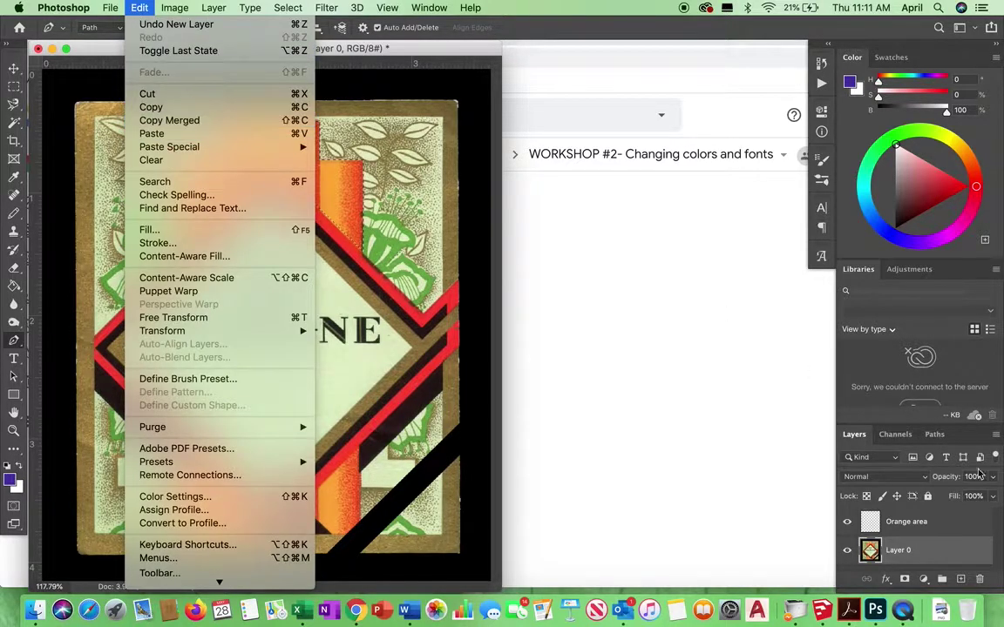
click(906, 526)
click(908, 523)
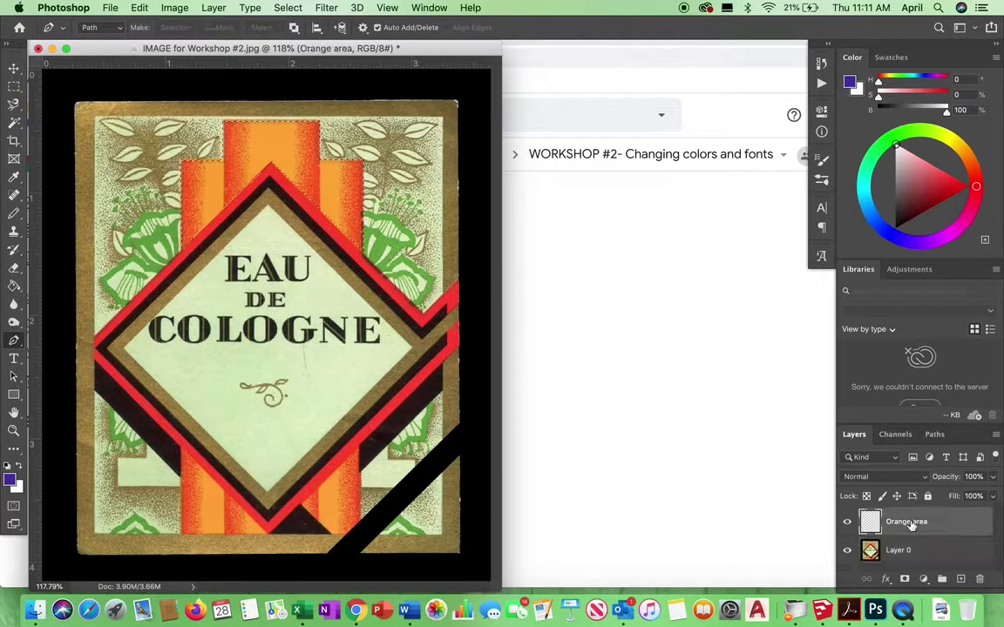
key(super+v)
click(848, 553)
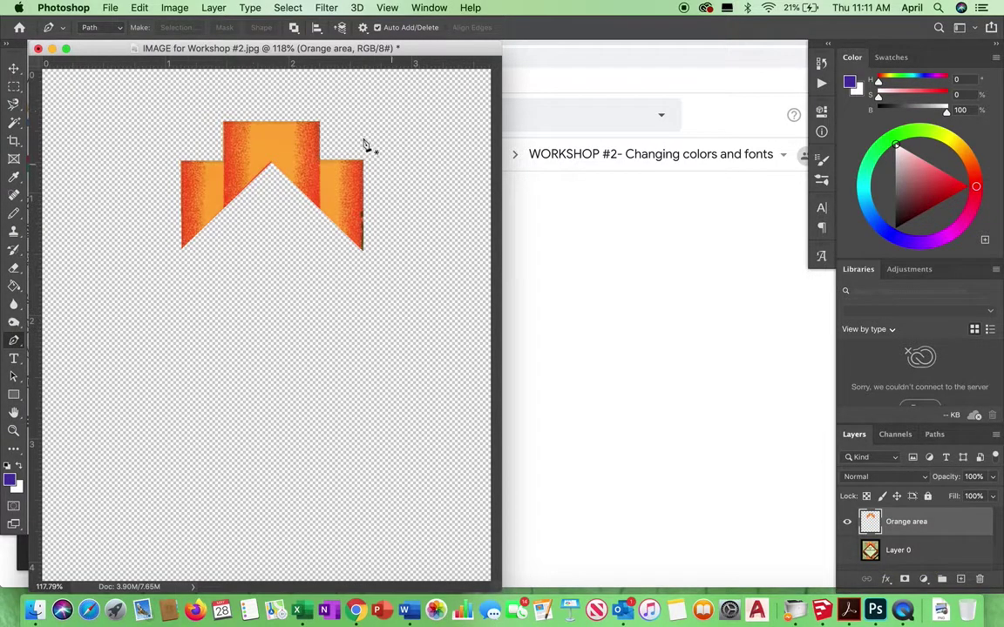
Select the transparent area around the bars with the Magic Wand at tolerance 55 and invert the selection
click(13, 126)
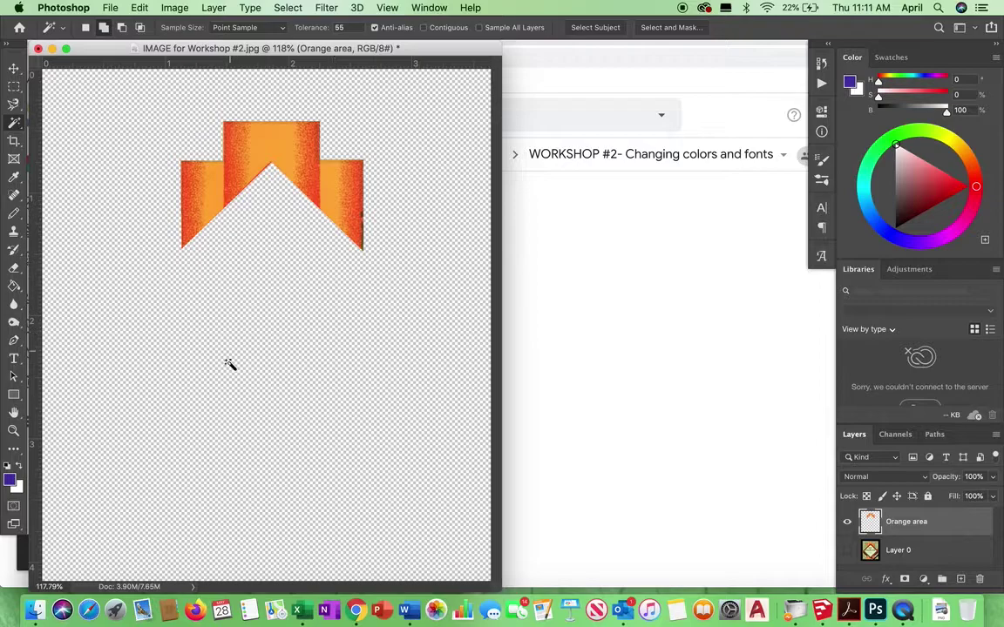
click(270, 322)
click(286, 8)
click(299, 65)
Apply a Color Balance of -83 on magenta-green to the selected upper bars' midtones, and show Layer 0 again
click(162, 9)
mouse_move(227, 45)
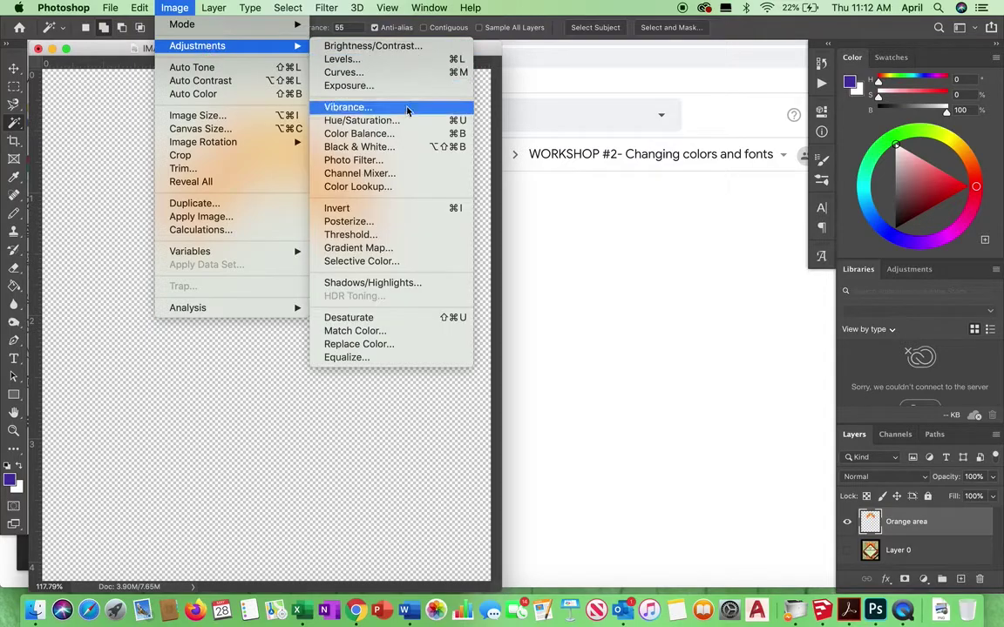
click(384, 133)
drag(756, 199, 698, 198)
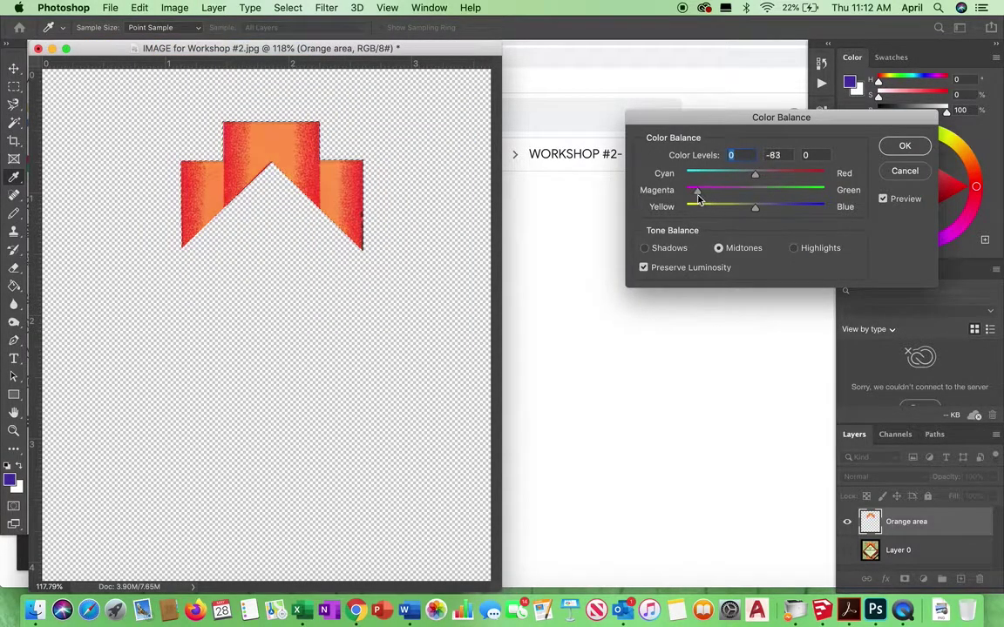
click(903, 149)
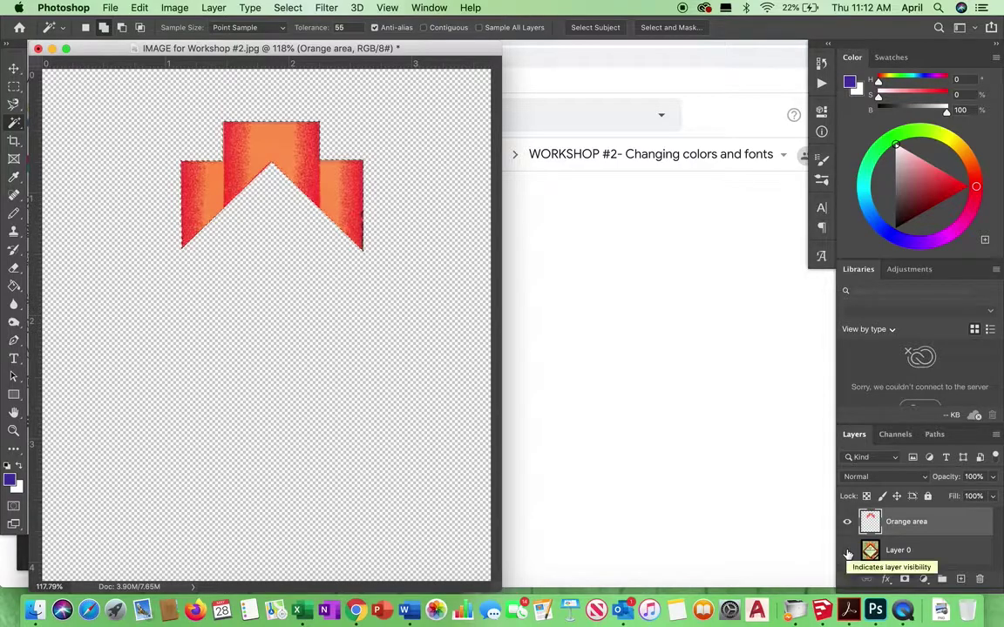
click(847, 551)
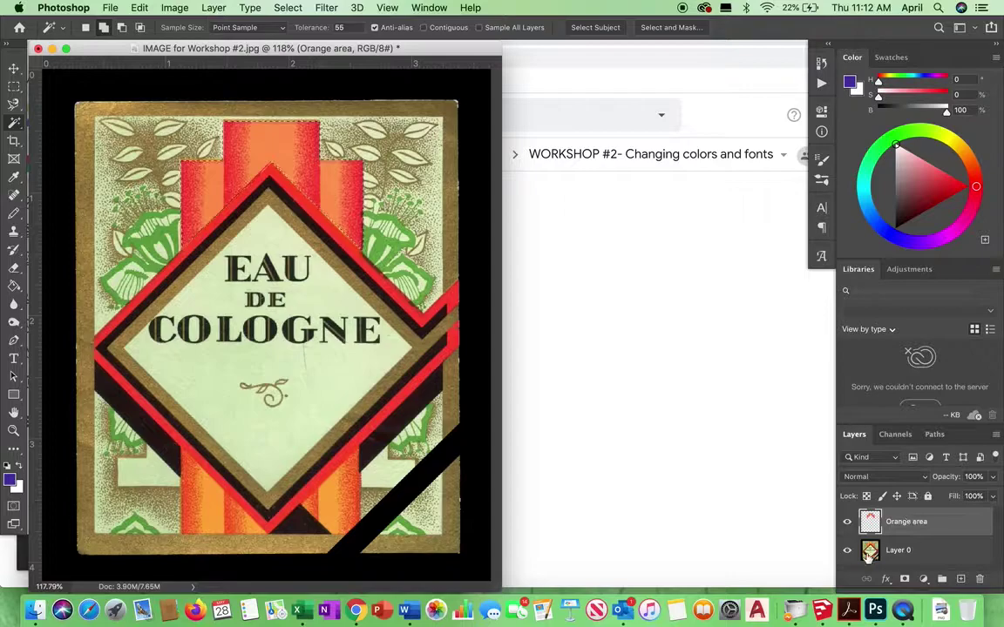
Toggle the Orange area layer's visibility to compare the recolored upper bars with the original
click(847, 523)
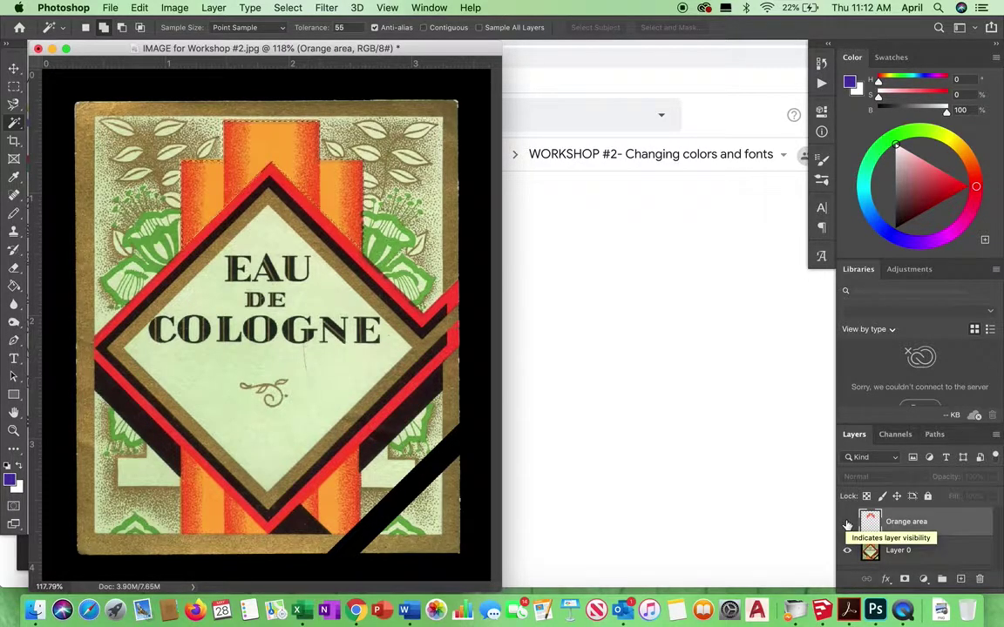
click(847, 524)
click(847, 523)
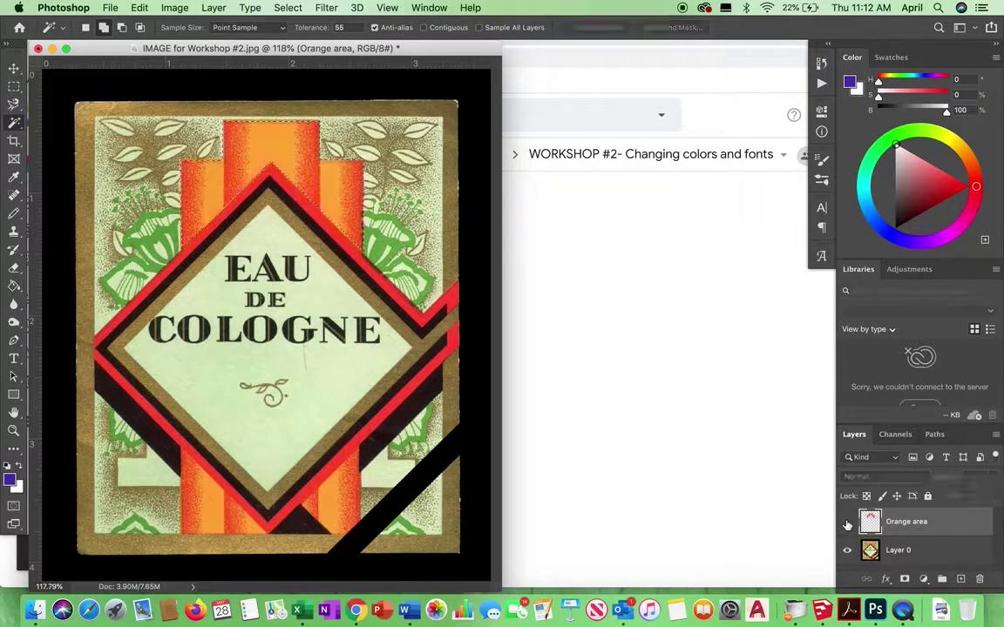
click(847, 524)
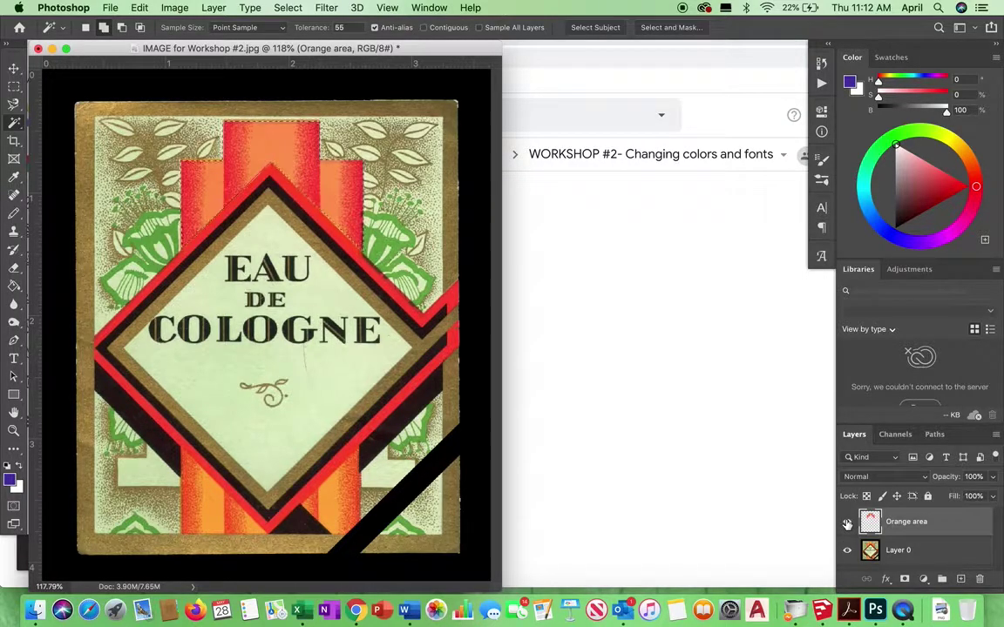
click(847, 523)
click(847, 524)
On Layer 0, trace the orange bars below the red diamond with a Pen tool path and load it as a selection
click(898, 550)
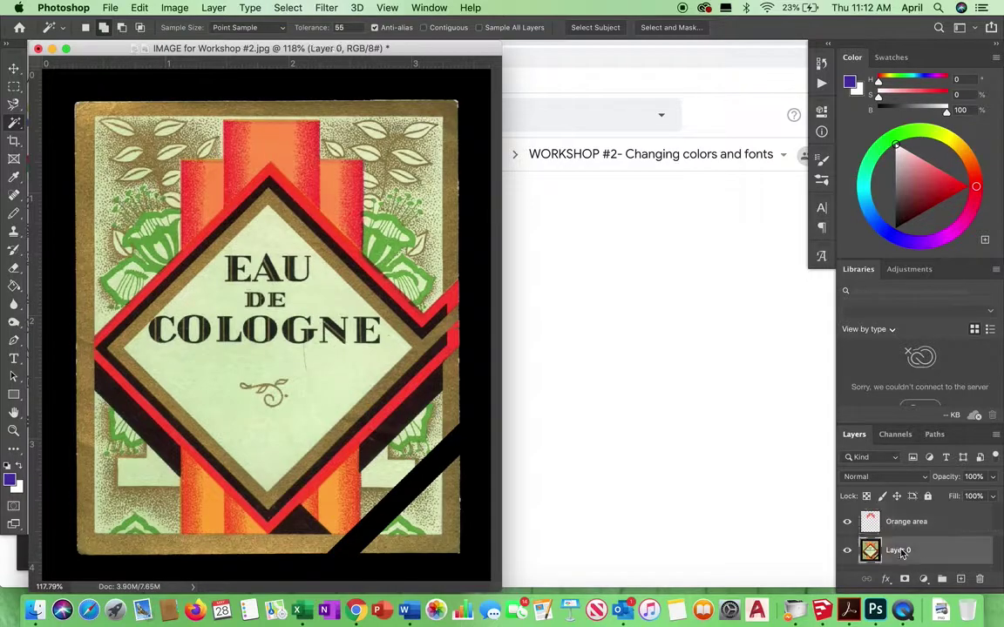
click(13, 340)
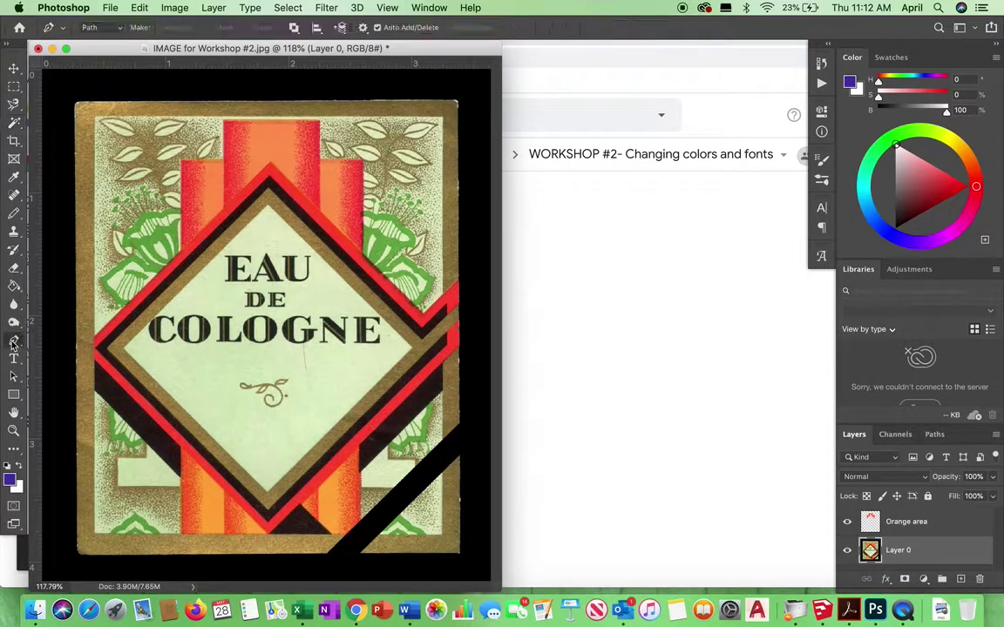
click(180, 449)
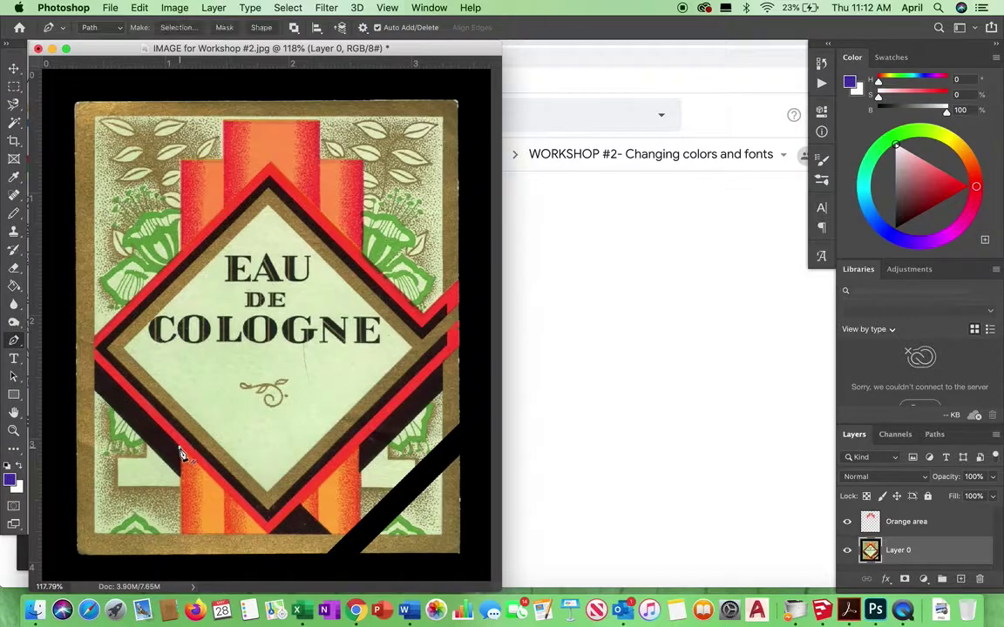
click(180, 534)
click(301, 508)
click(359, 447)
click(934, 434)
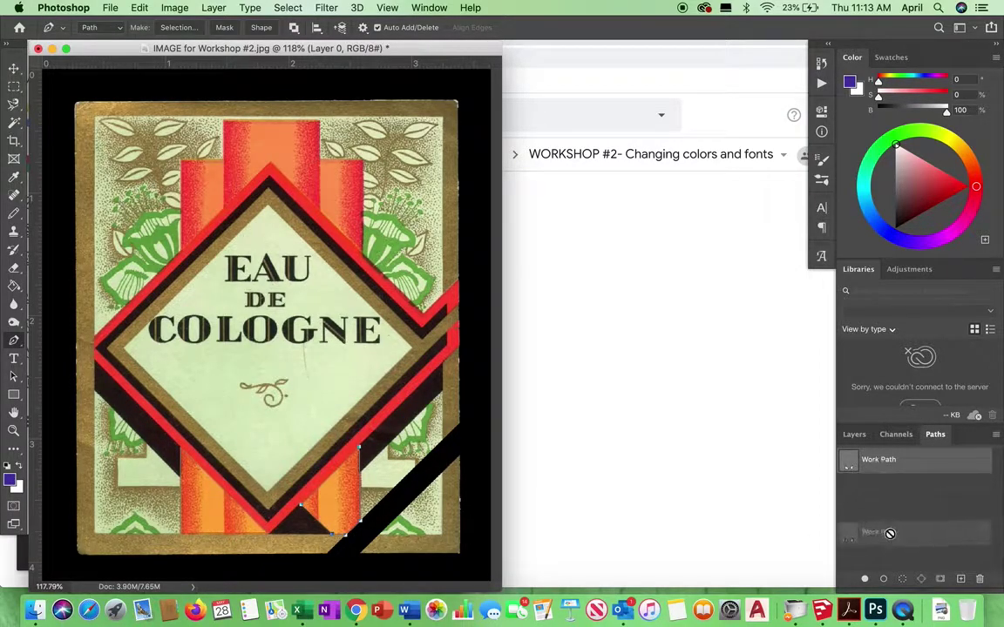
click(849, 523)
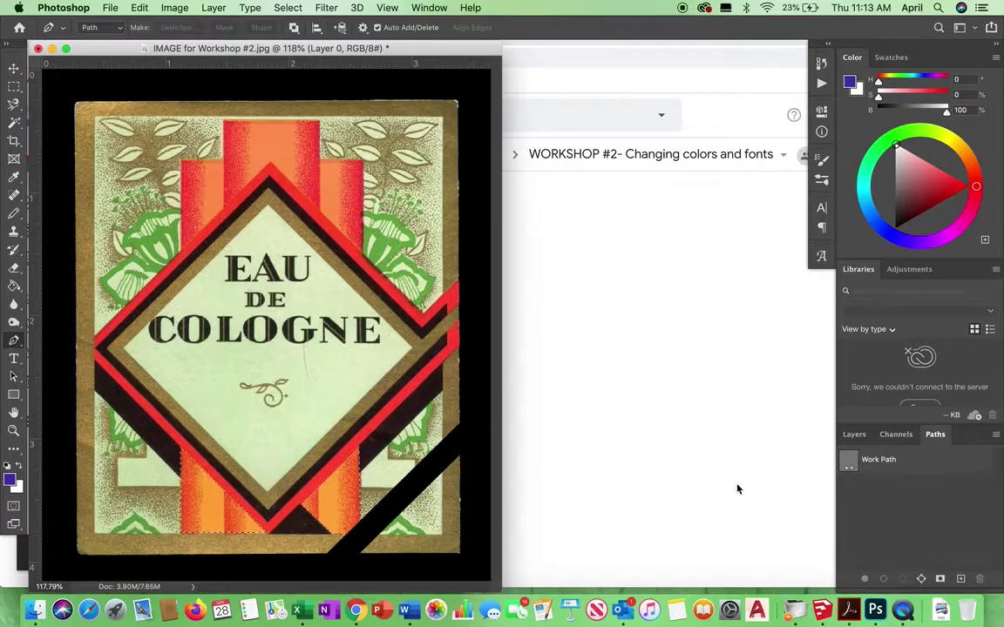
Copy the selected lower bars from Layer 0 onto a new layer and rename it Orange area #2
click(856, 434)
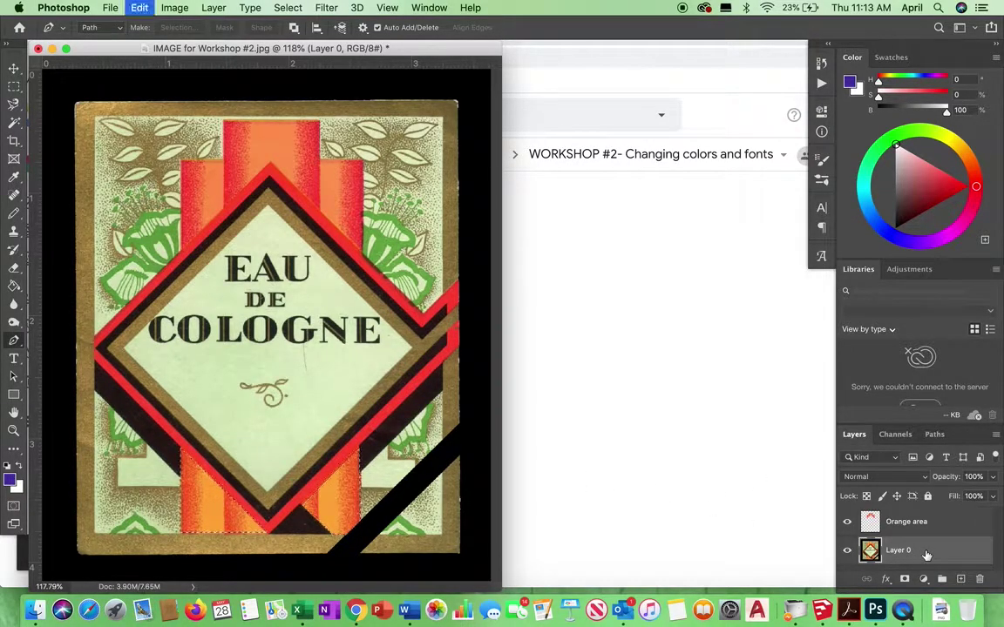
click(926, 523)
key(super+v)
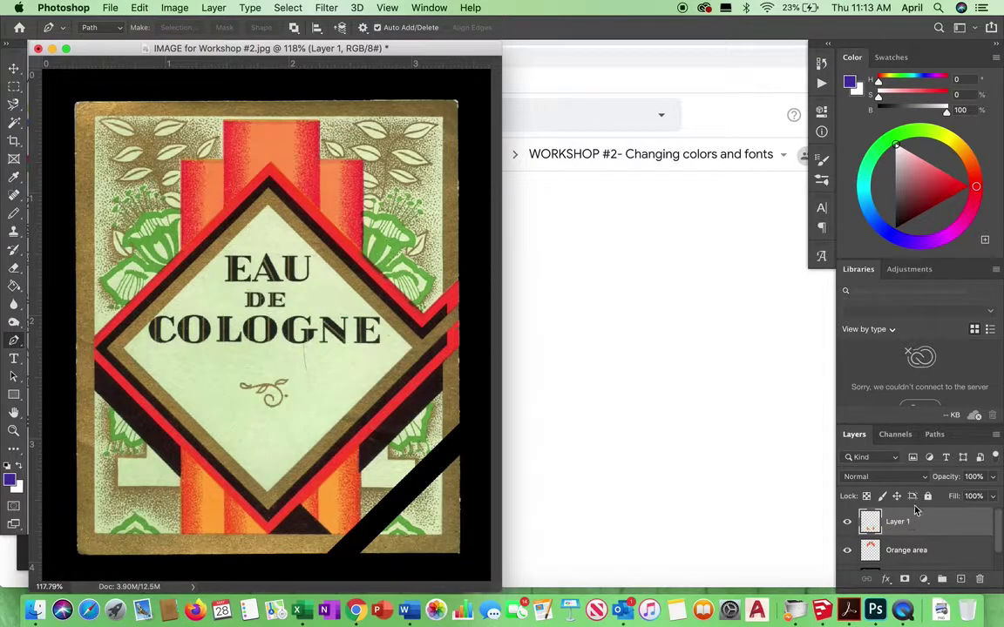
double_click(905, 521)
text(ORA)
text(ange)
click(967, 546)
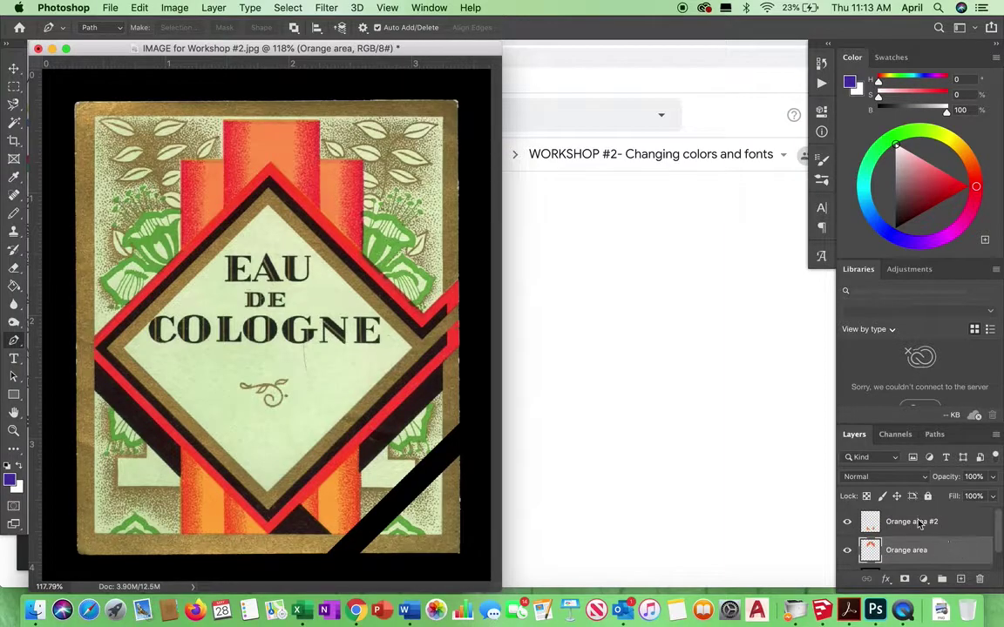
On Orange area #2, select the empty area with the Magic Wand and invert the selection to isolate the lower bars
click(921, 520)
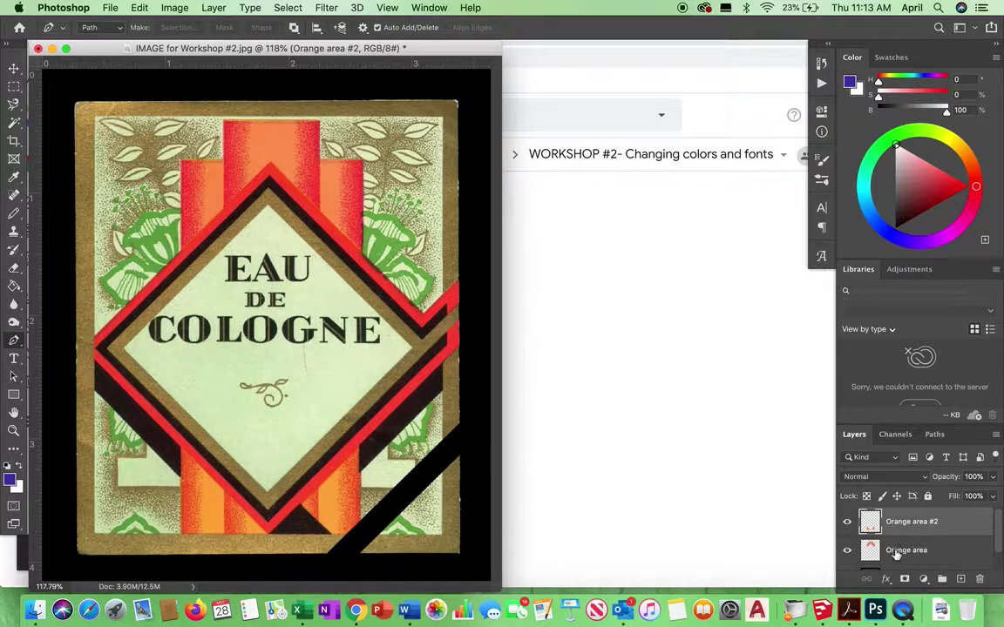
scroll(898, 545, down, 1)
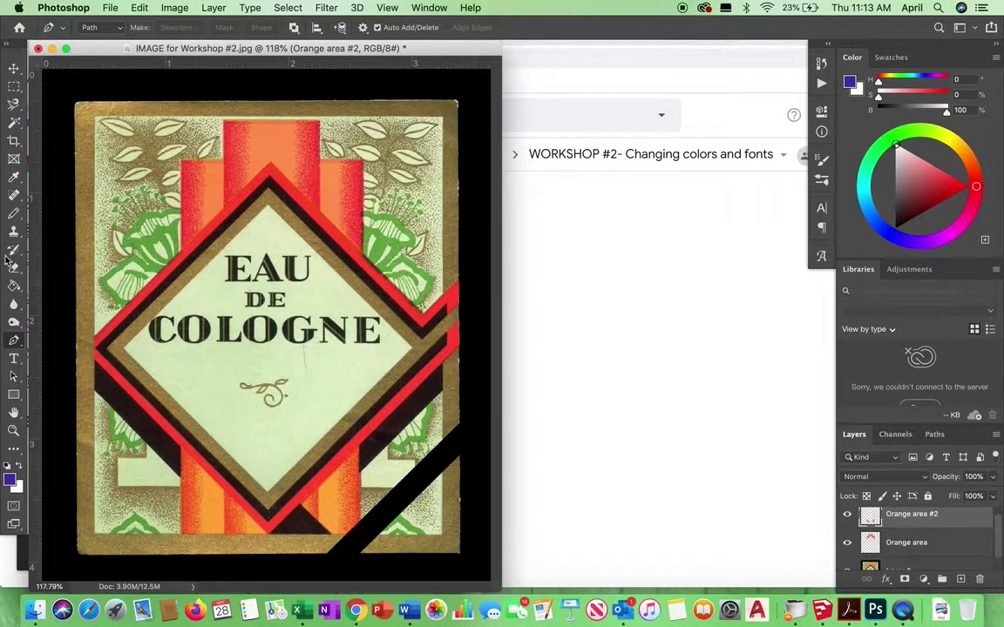
click(14, 122)
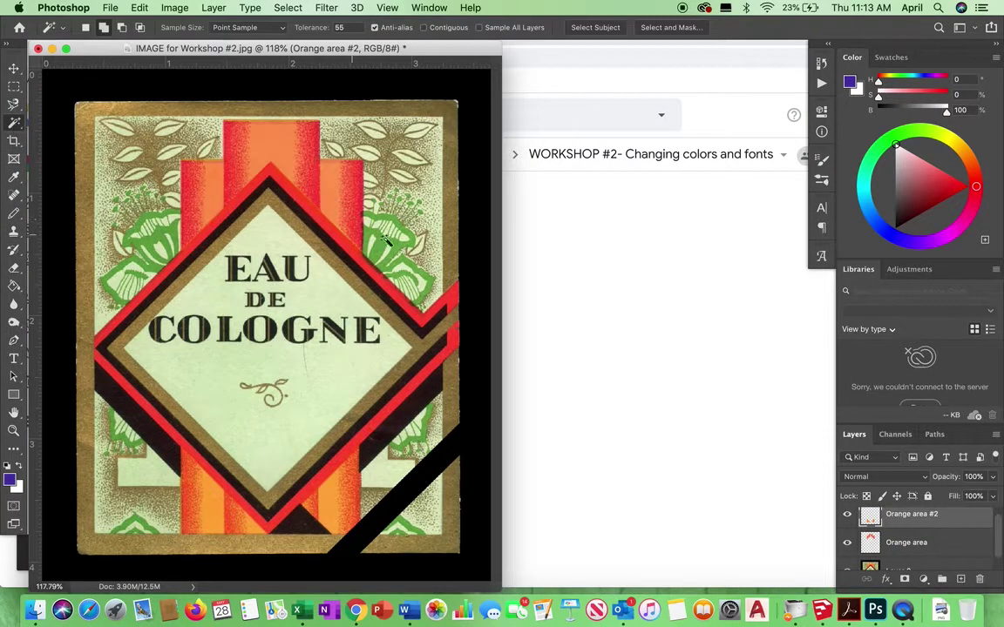
click(411, 231)
click(287, 7)
click(298, 65)
Apply a Color Balance of -78 on magenta-green to the selected lower bars' midtones
click(174, 8)
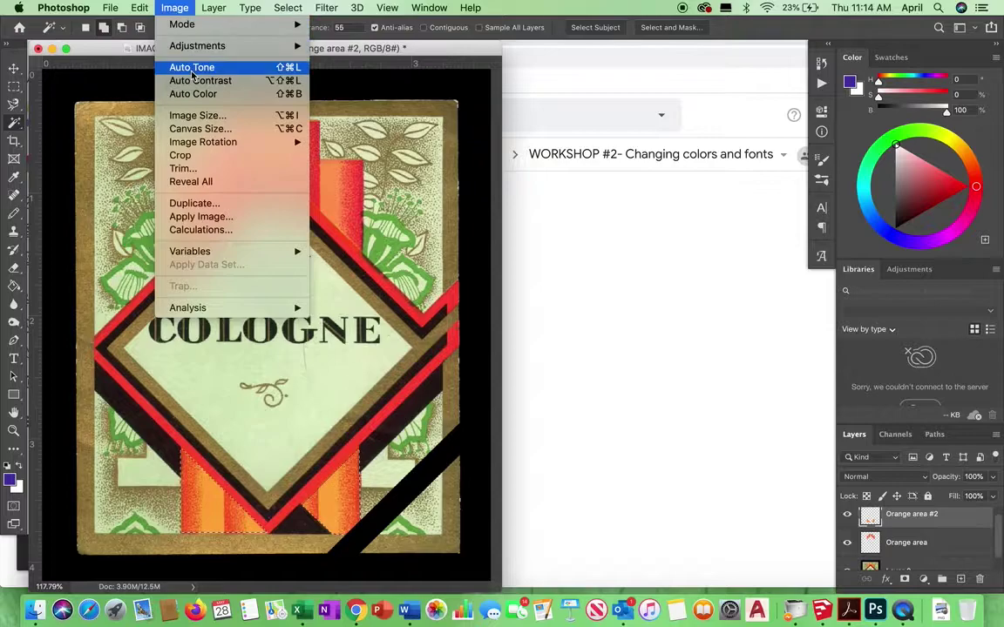
mouse_move(226, 45)
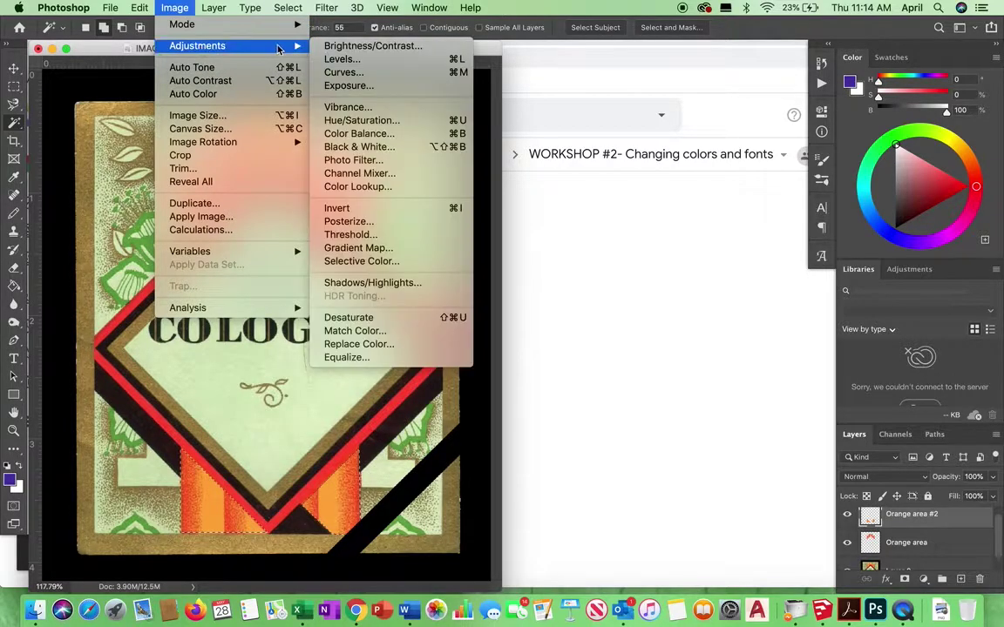
click(355, 134)
drag(754, 190, 700, 192)
click(773, 155)
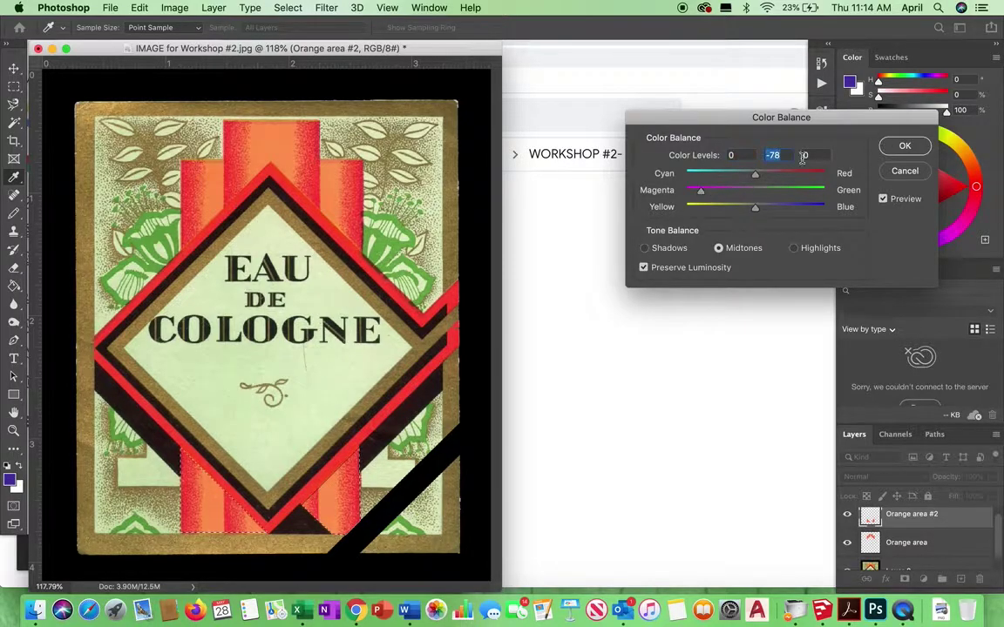
click(902, 146)
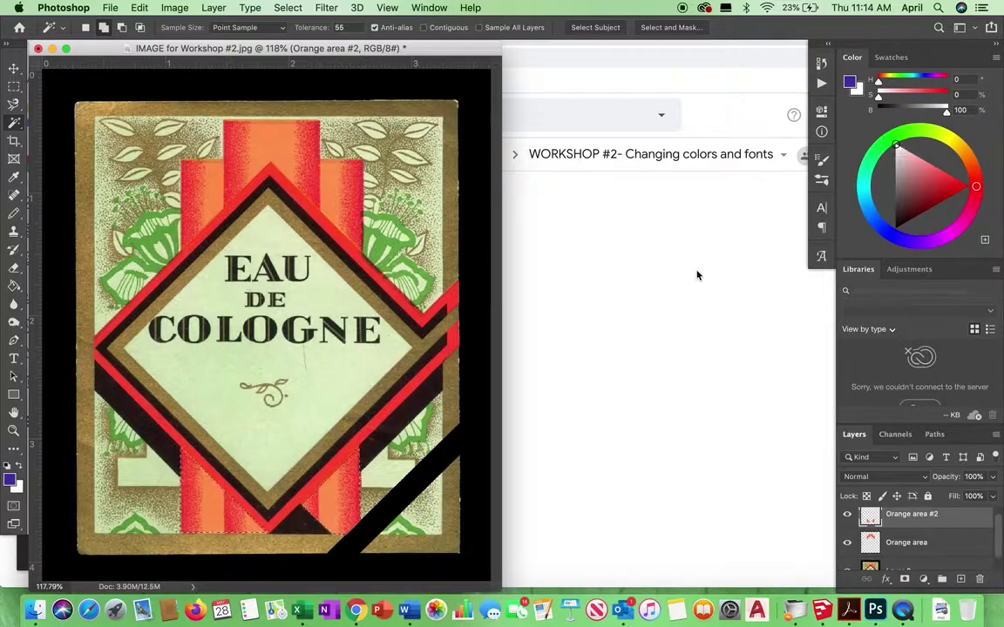
Toggle the visibility of the orange area layers to compare the recolored bars with the original
click(847, 541)
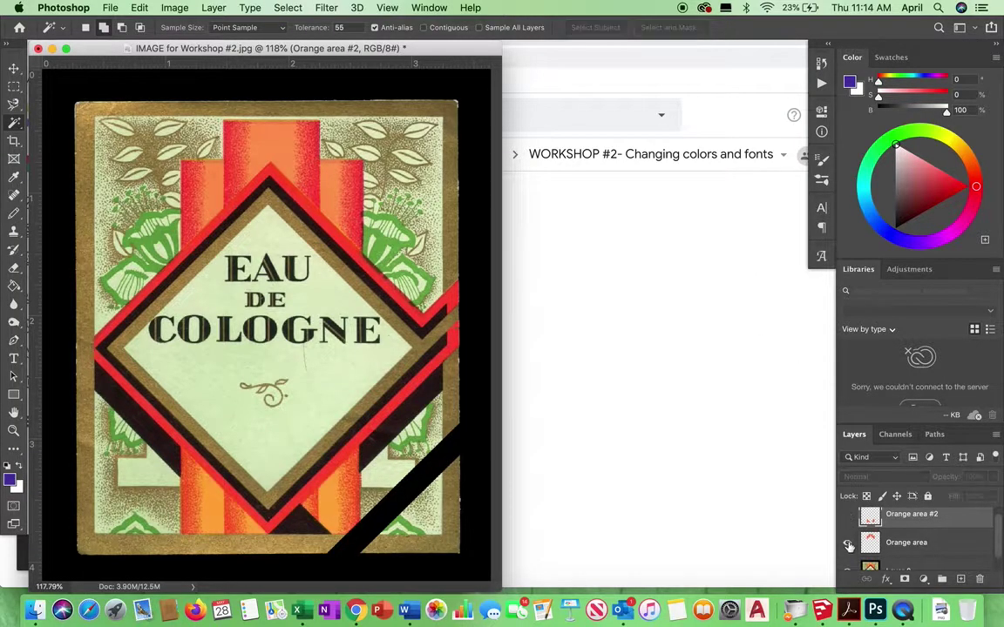
click(847, 540)
click(847, 540)
click(847, 540)
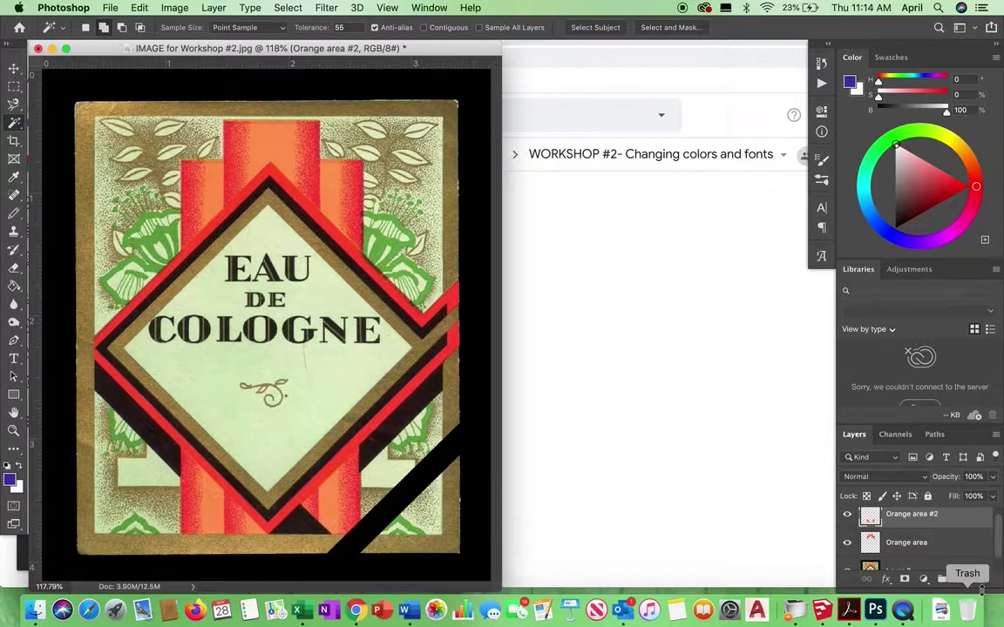
Try selecting the green flowers on Layer 0 with the Magic Wand, both with and without Contiguous, and clear each selection
scroll(915, 545, down, 1)
click(918, 551)
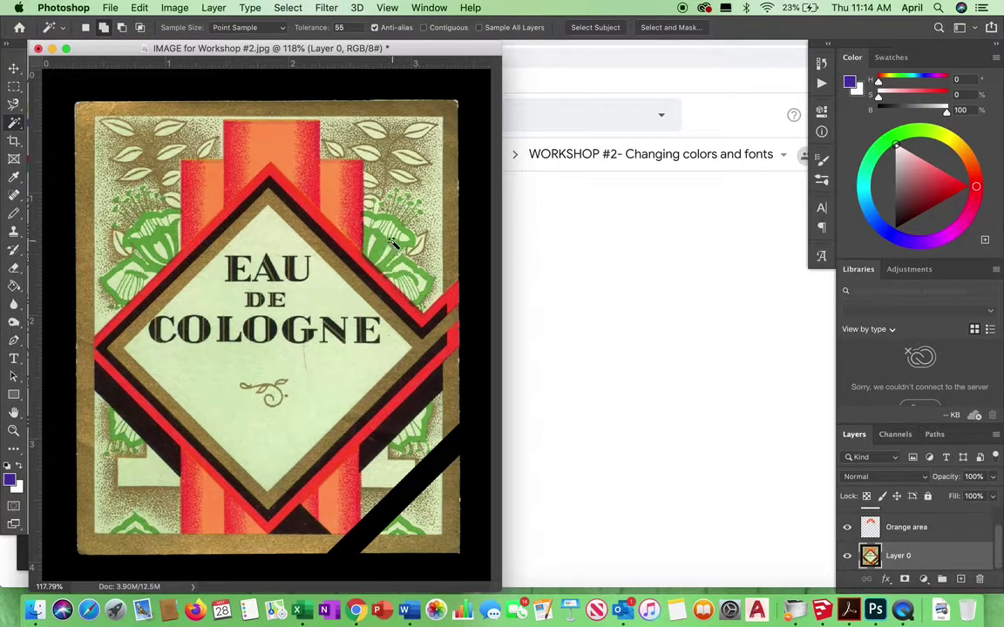
click(355, 218)
click(384, 244)
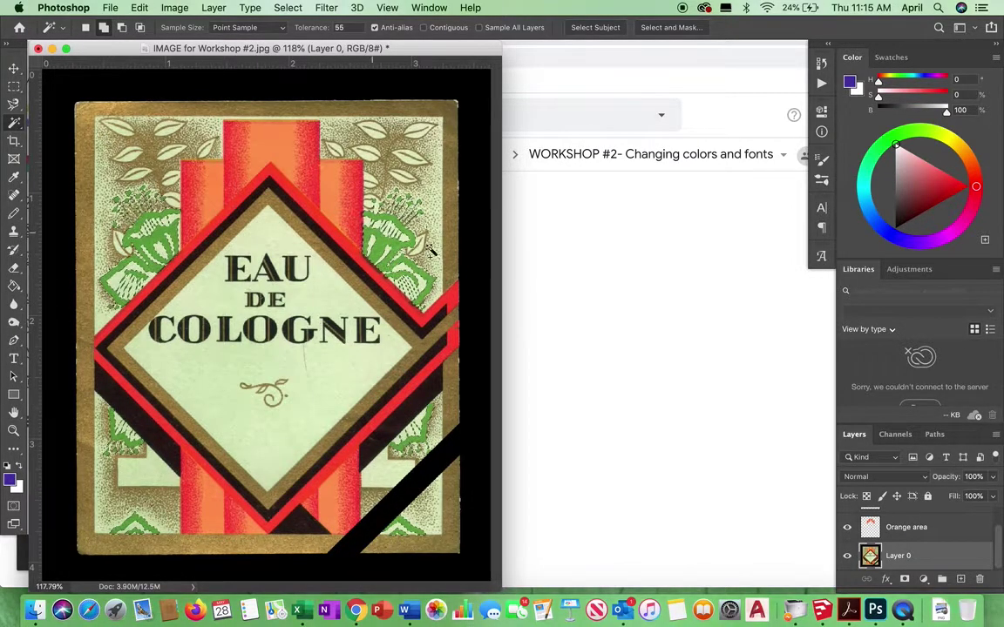
key(super+d)
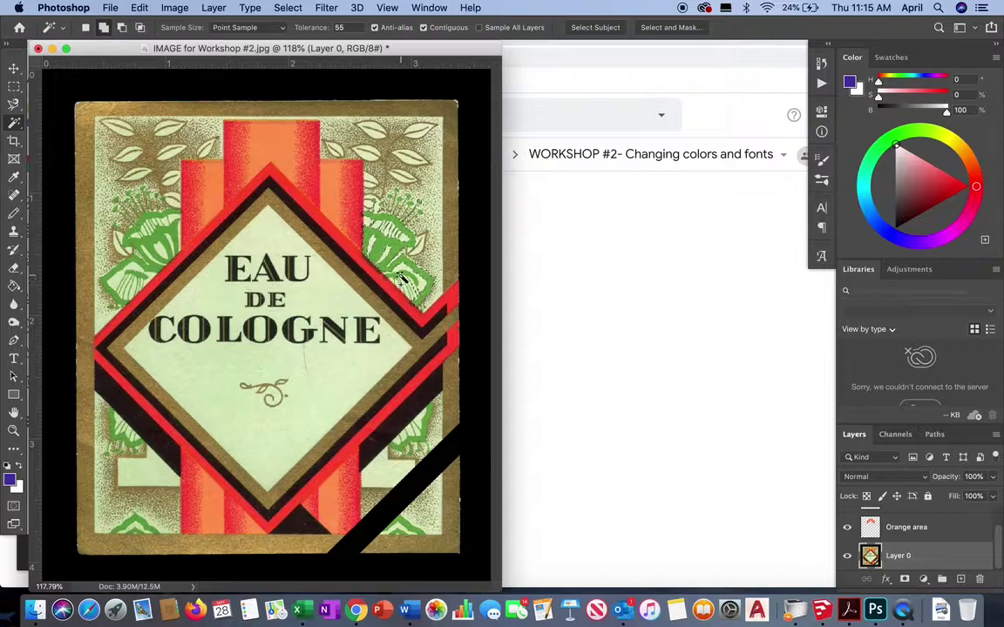
click(424, 27)
key(super+d)
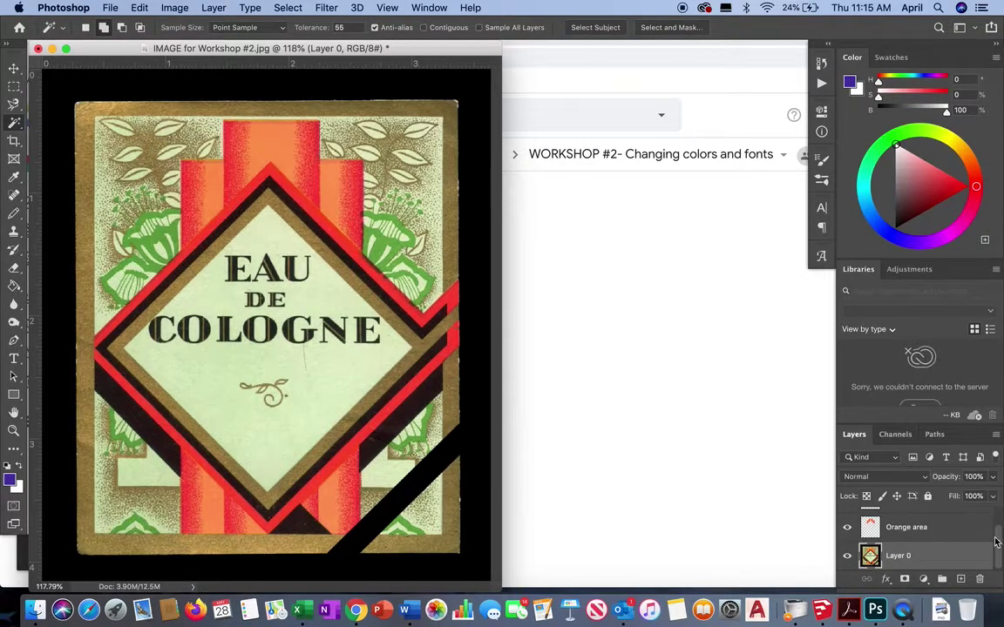
scroll(882, 533, up, 1)
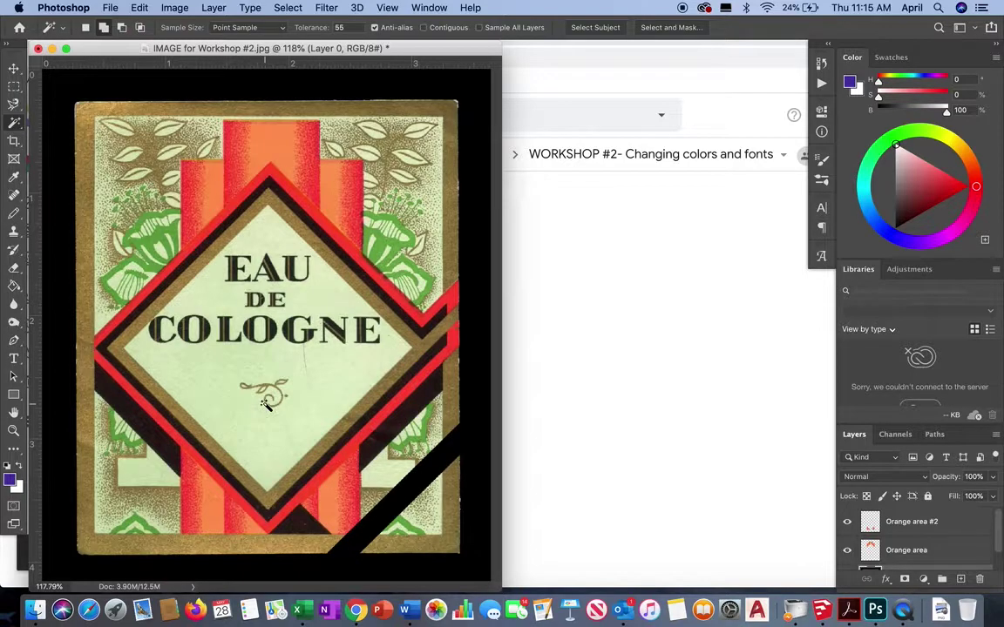
Switch to Chrome and search Google for "She Loves me perfume store name" in a new tab
click(356, 610)
click(237, 33)
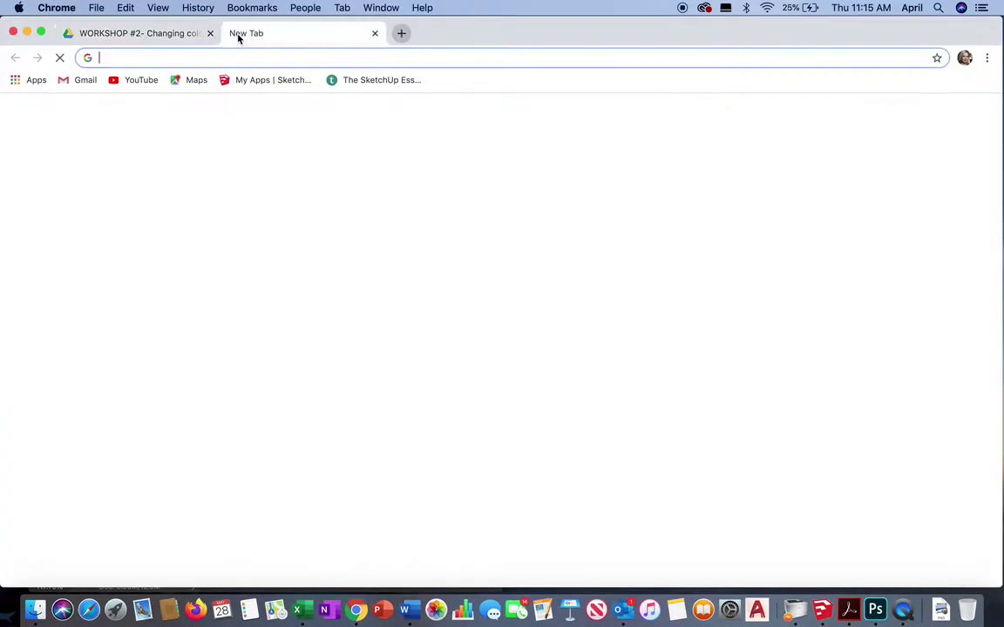
text(She )
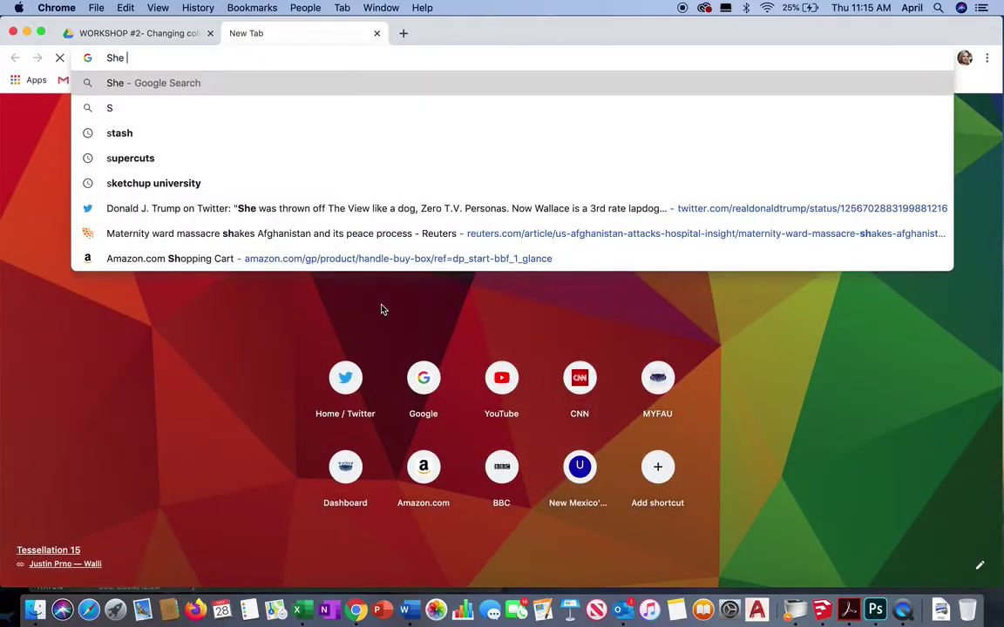
text(Loves me)
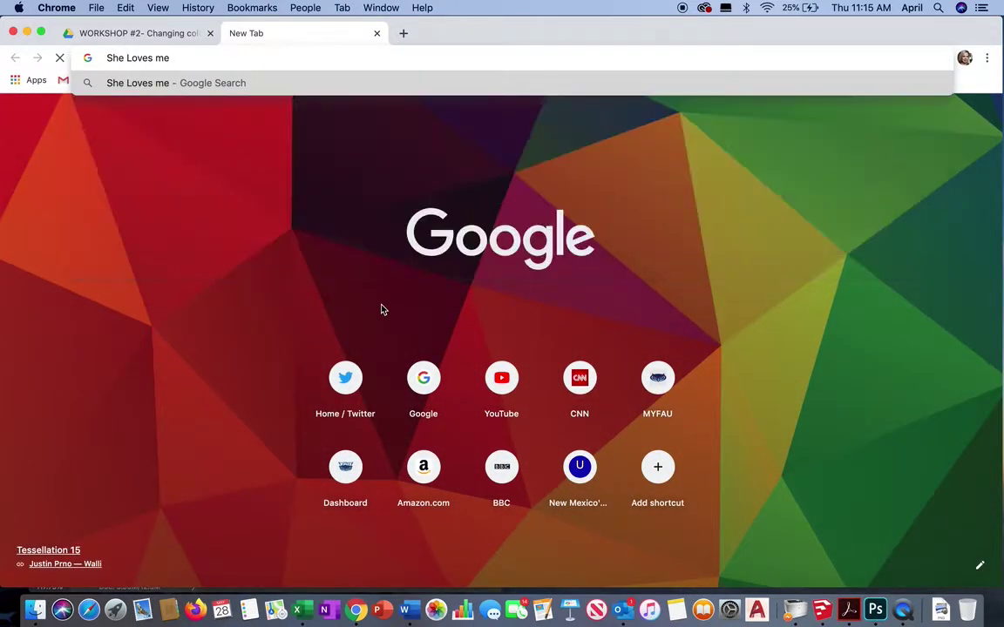
text( perfume store name)
key(Return)
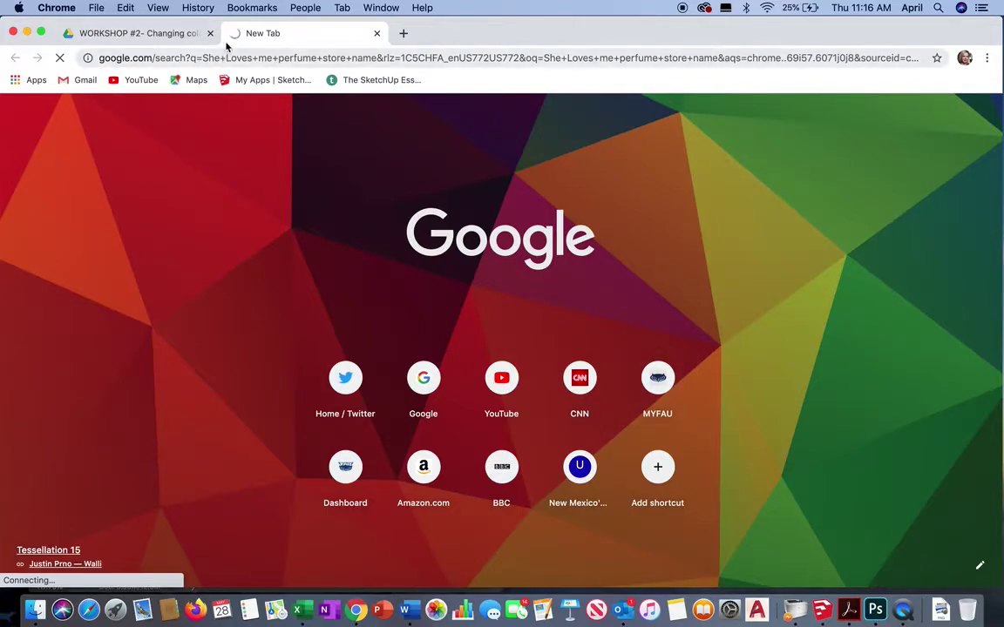
Switch back to Photoshop, reset the foreground and background to the default colors and activate the Type tool
click(876, 610)
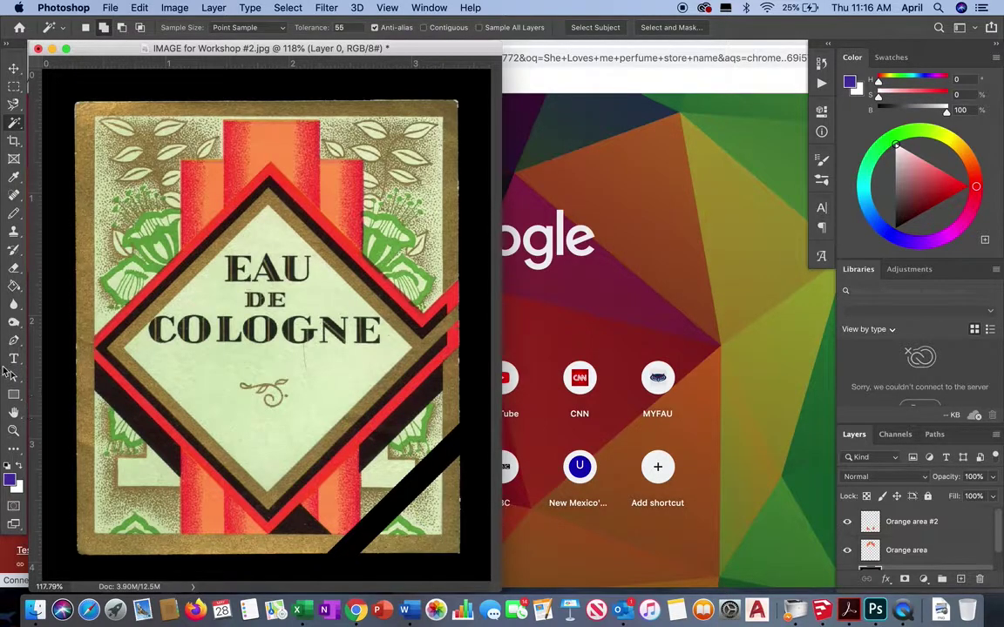
click(7, 467)
click(14, 359)
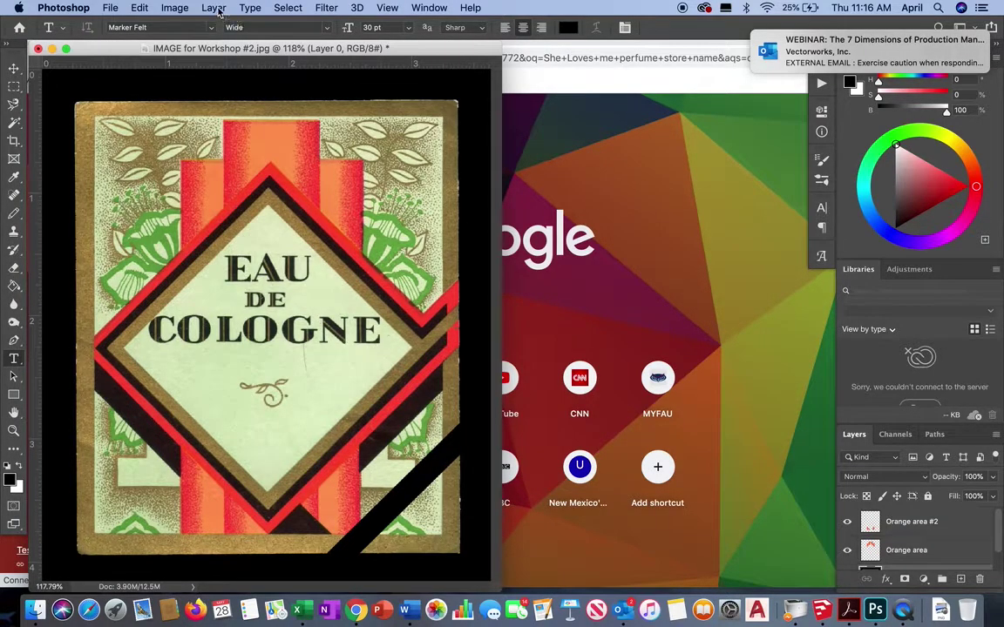
Create a new layer named TEXT directly above Orange area #2
click(950, 521)
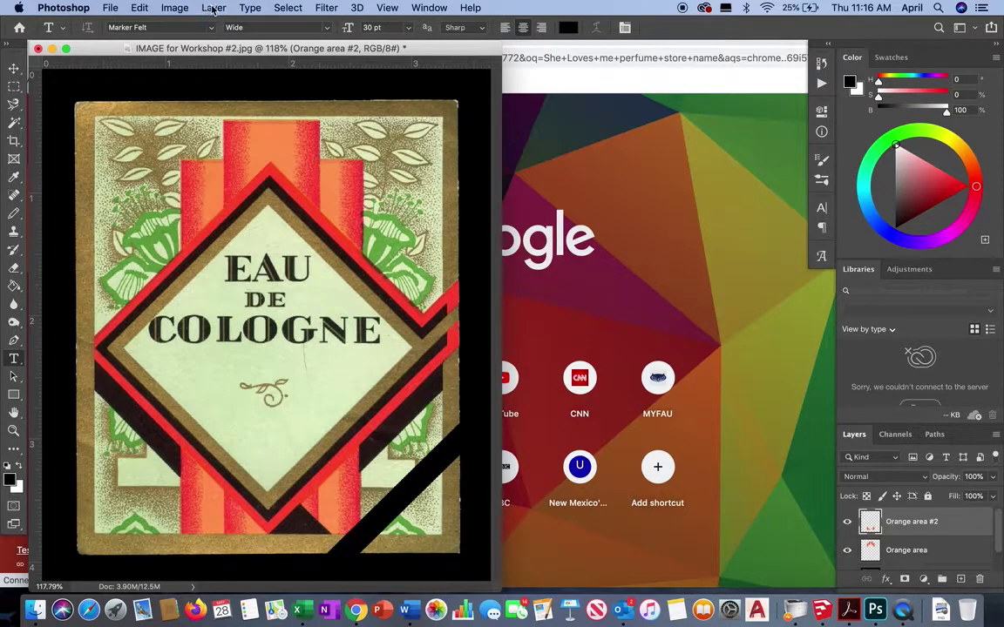
click(213, 8)
mouse_move(241, 26)
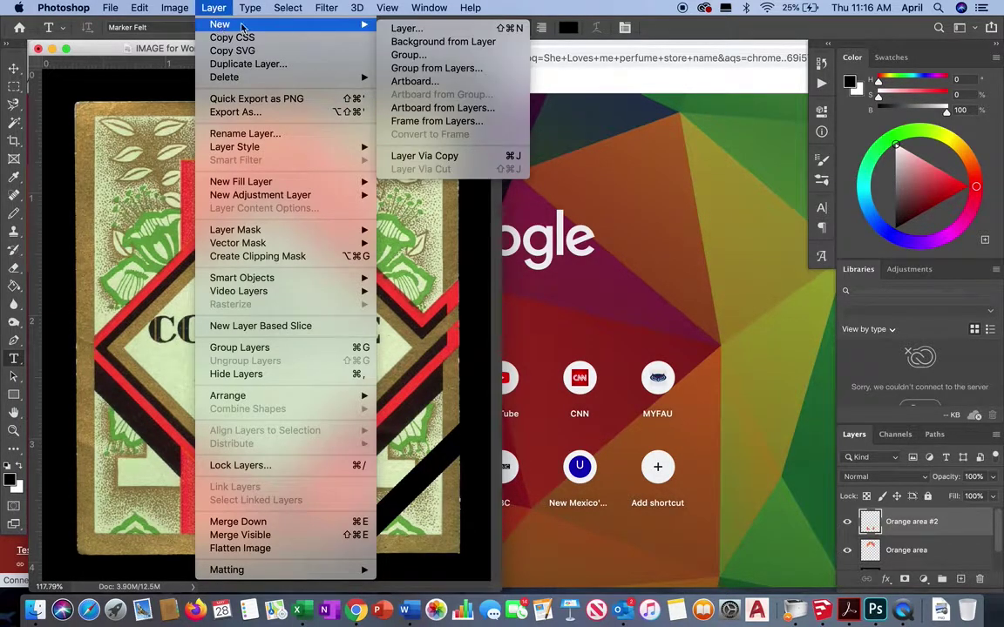
click(406, 28)
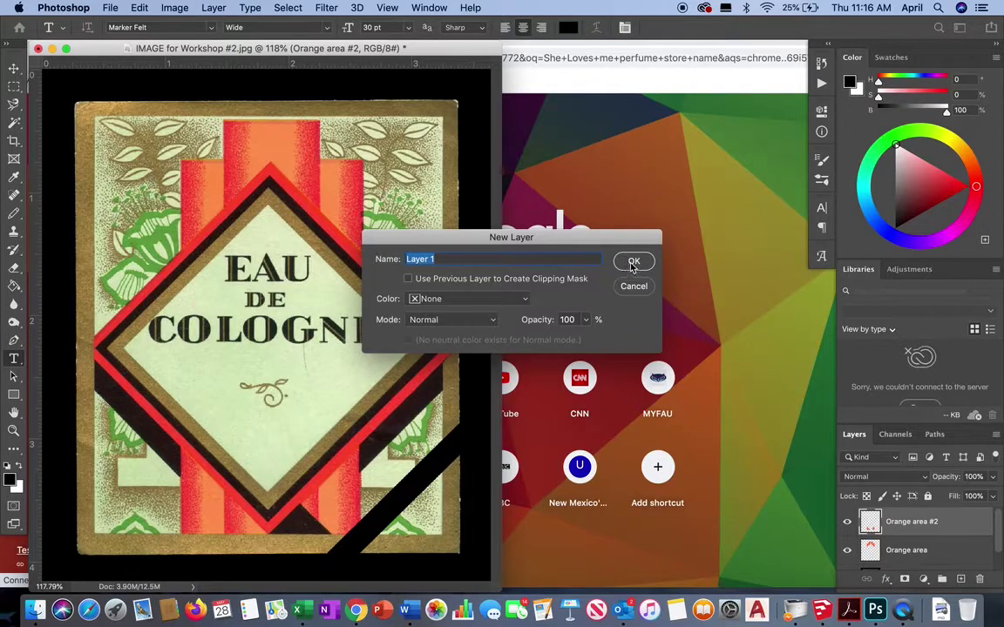
text(TEXT)
key(Return)
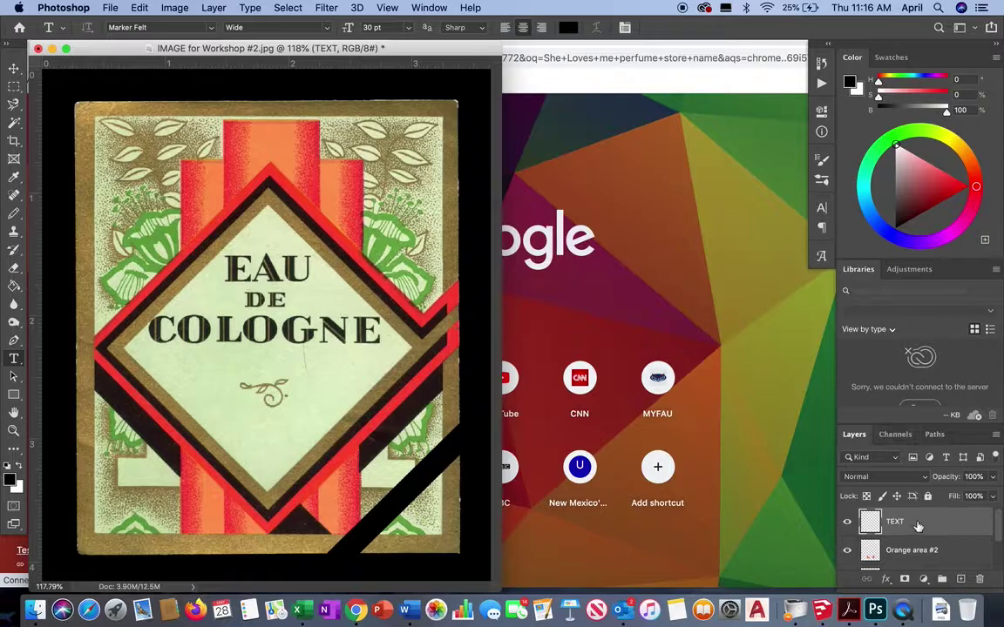
Move the TEXT layer below Orange area #2 and return it to the top of the layer stack
drag(913, 550, 909, 511)
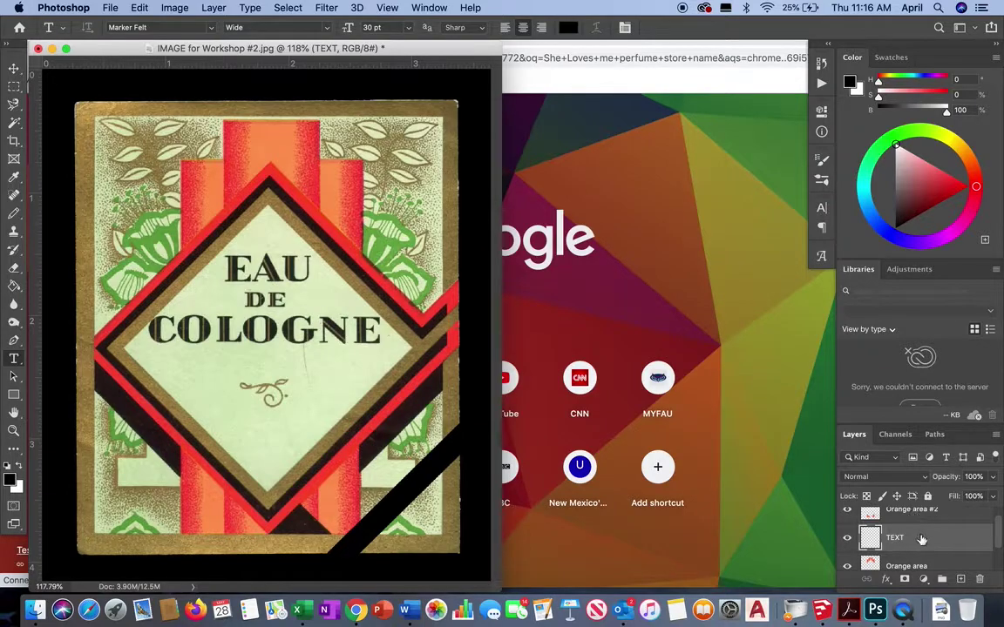
scroll(915, 519, up, 1)
drag(920, 556, 924, 526)
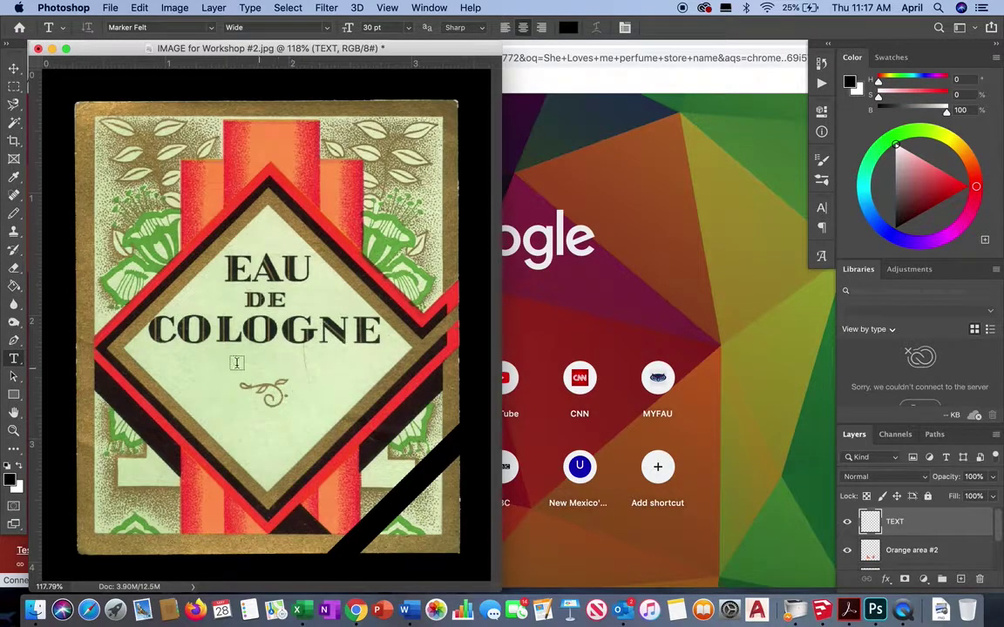
Place a line of type on the TEXT layer just below COLOGNE and set it in Apple Chancery at 16 pt
click(266, 366)
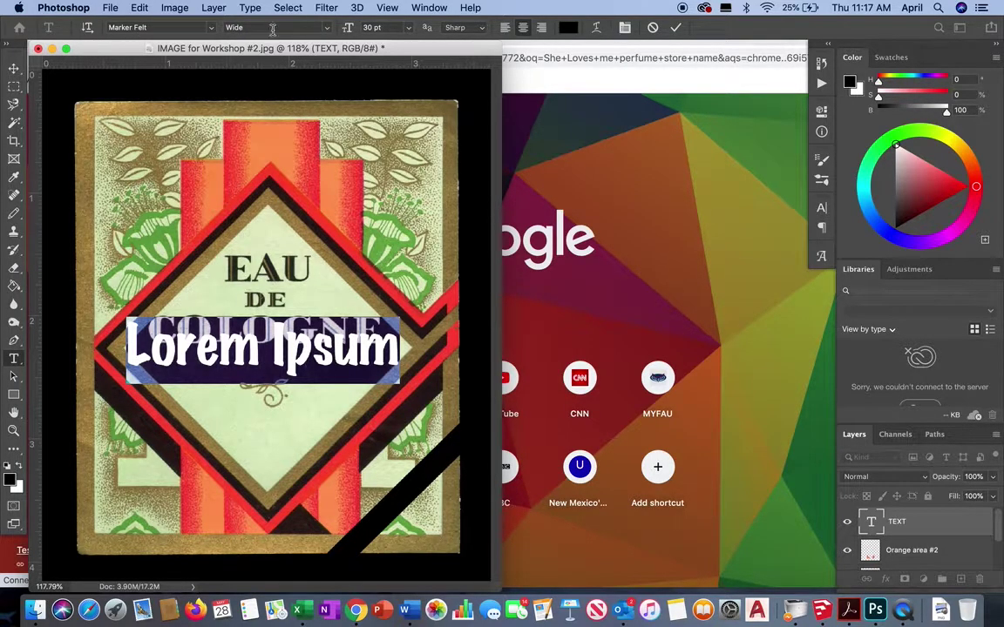
click(211, 28)
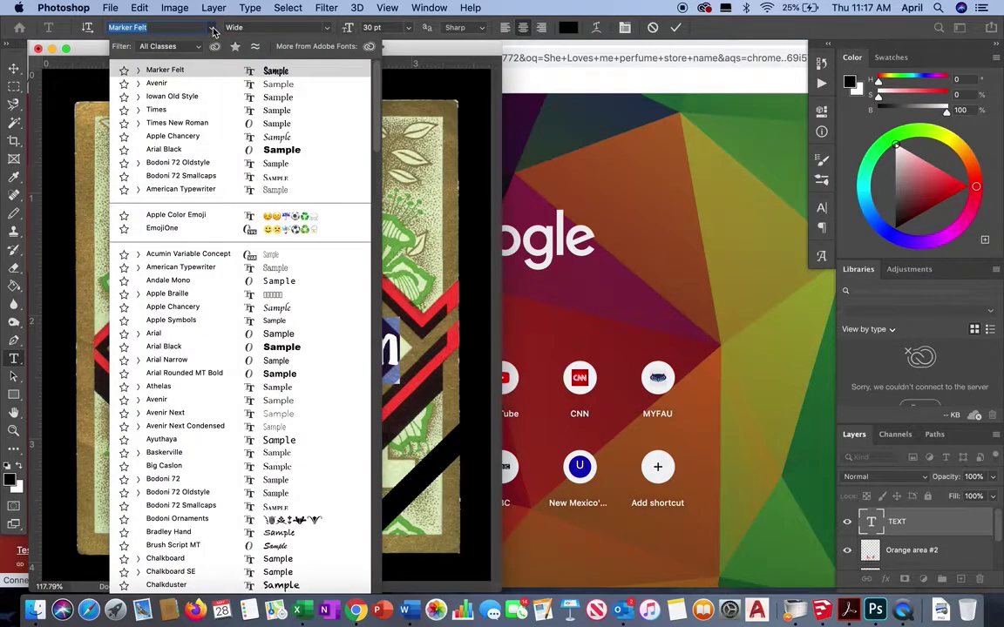
scroll(250, 453, down, 1)
scroll(250, 453, down, 5)
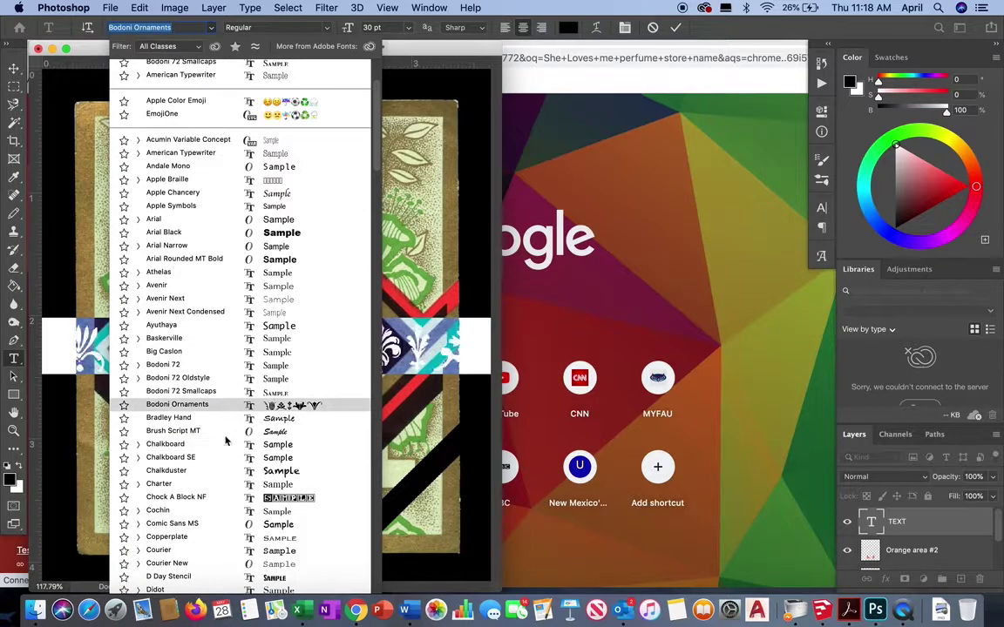
scroll(229, 504, down, 1)
scroll(227, 505, down, 8)
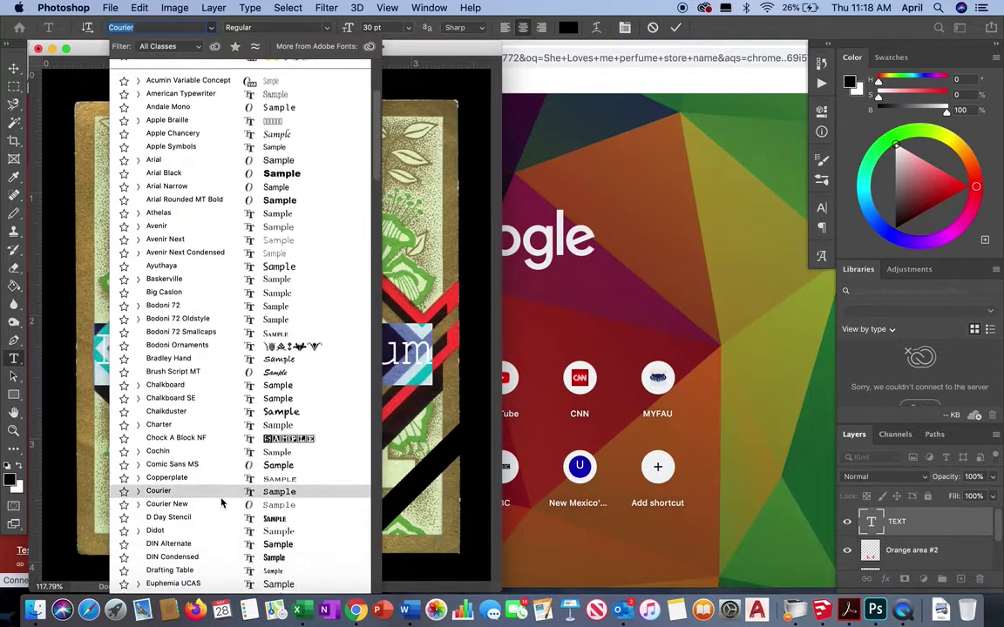
scroll(223, 501, down, 10)
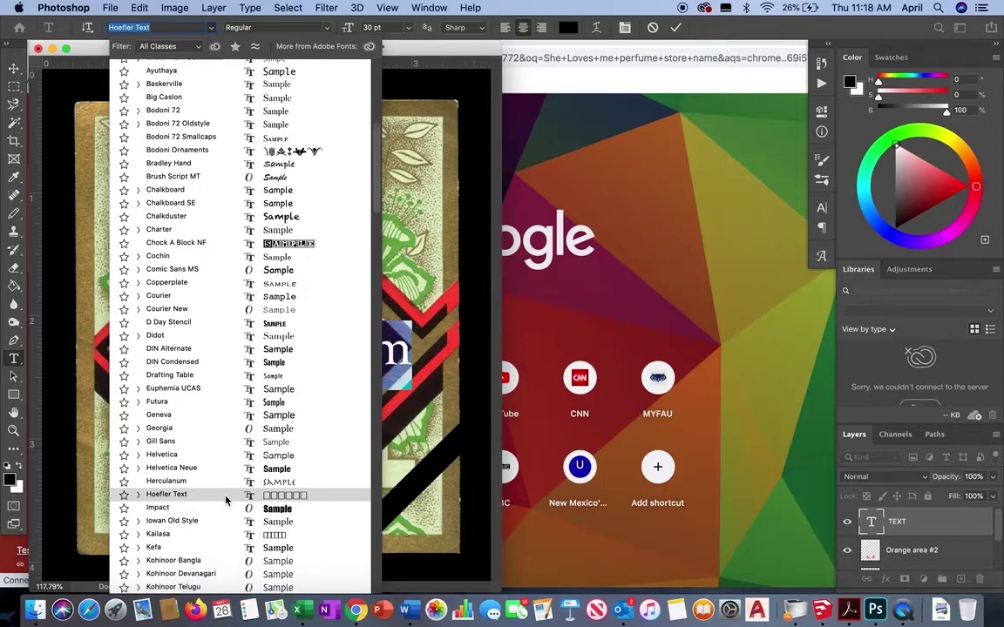
scroll(225, 501, down, 1)
scroll(209, 497, down, 7)
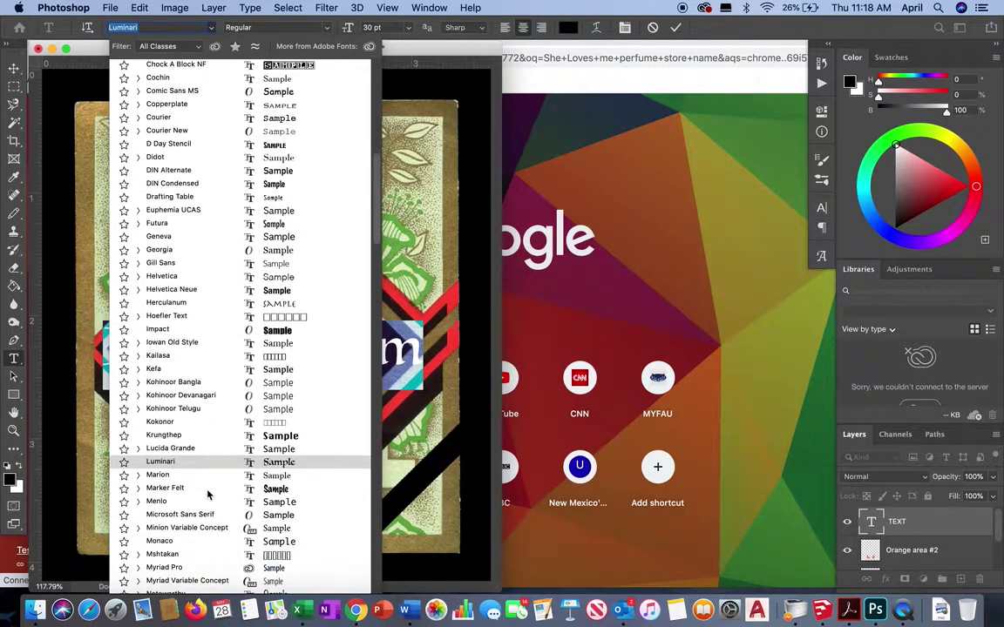
scroll(210, 496, down, 3)
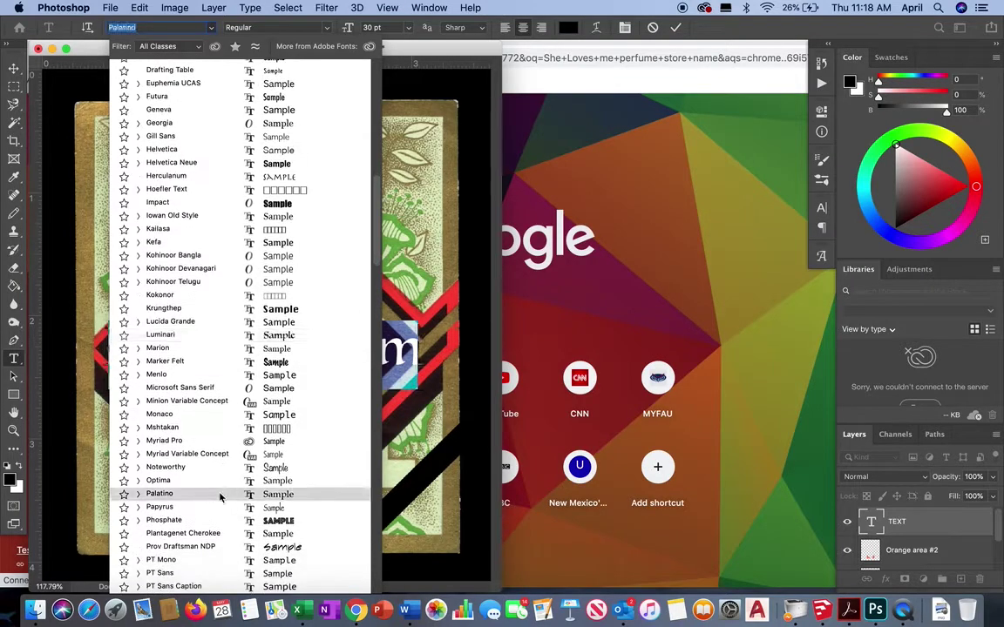
scroll(213, 495, down, 5)
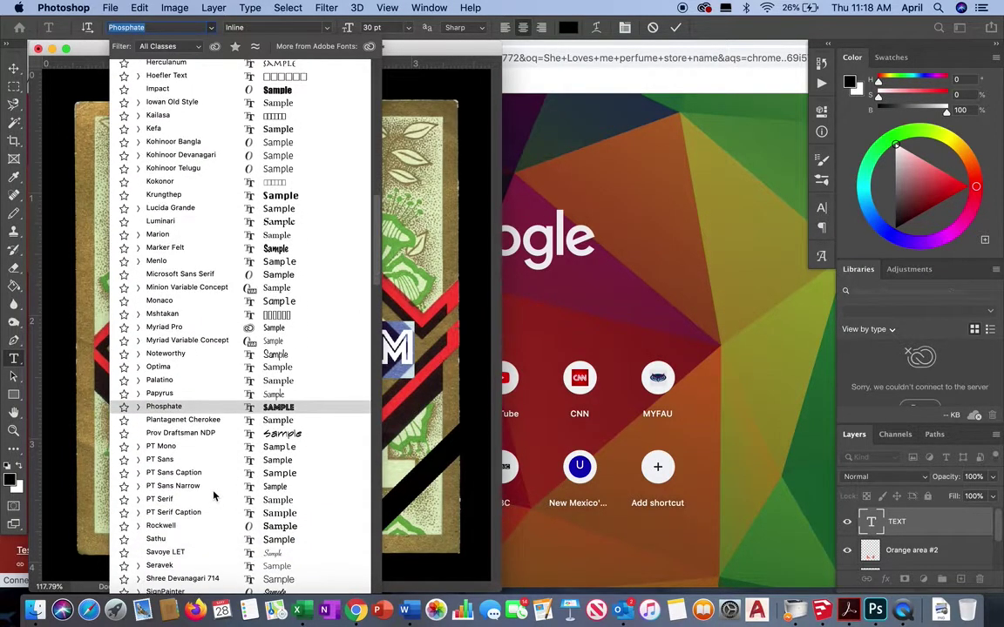
scroll(214, 495, down, 4)
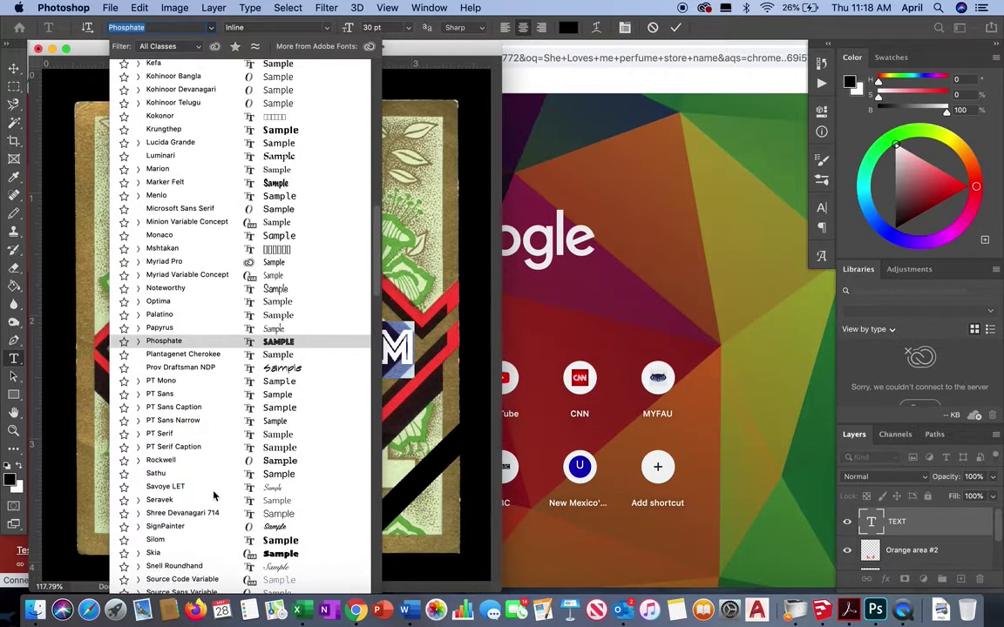
scroll(213, 495, up, 15)
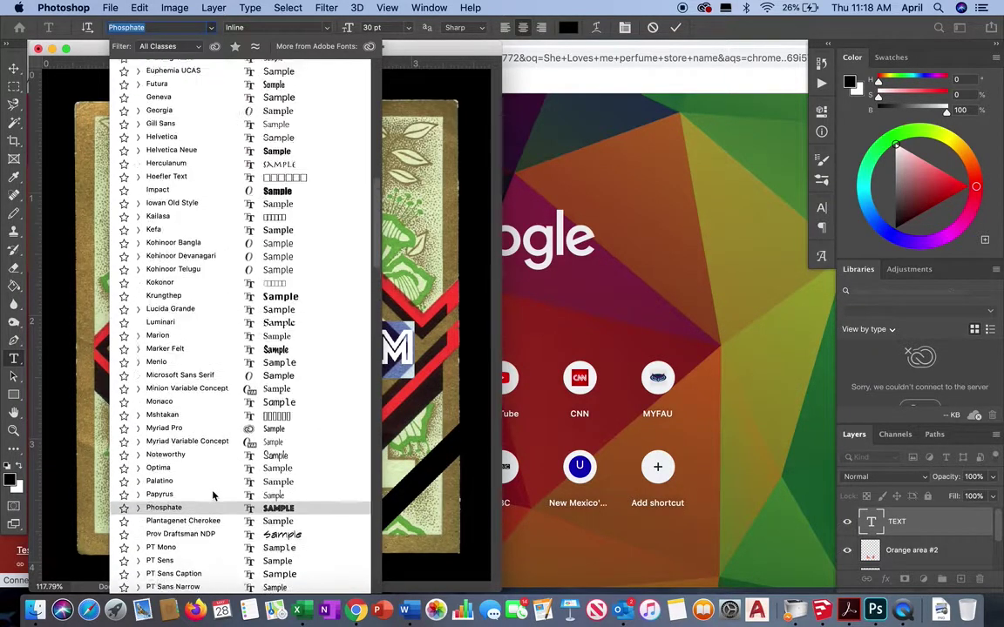
scroll(214, 495, up, 8)
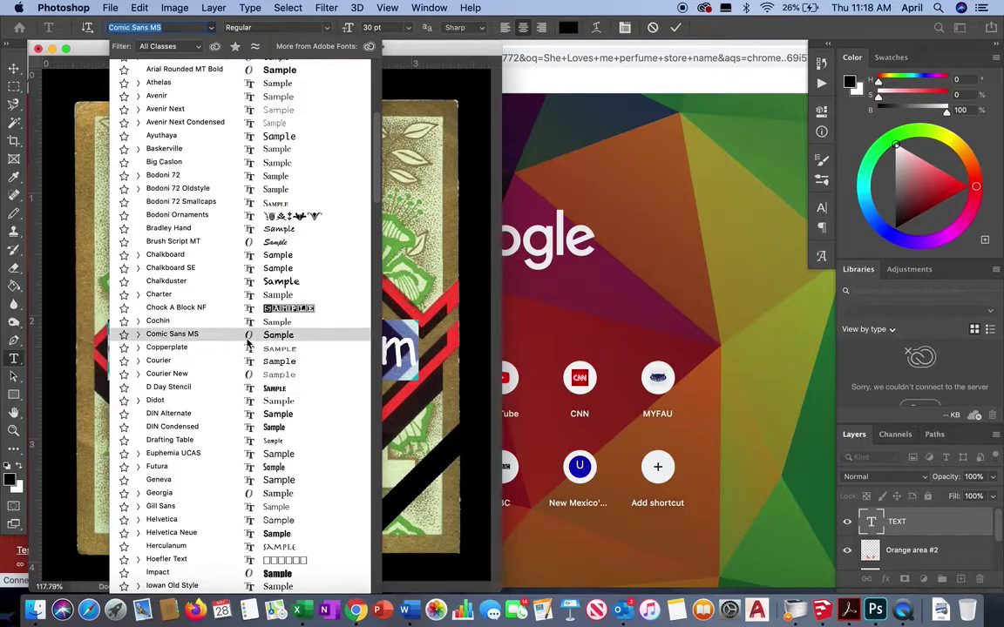
scroll(217, 359, up, 4)
scroll(214, 355, up, 3)
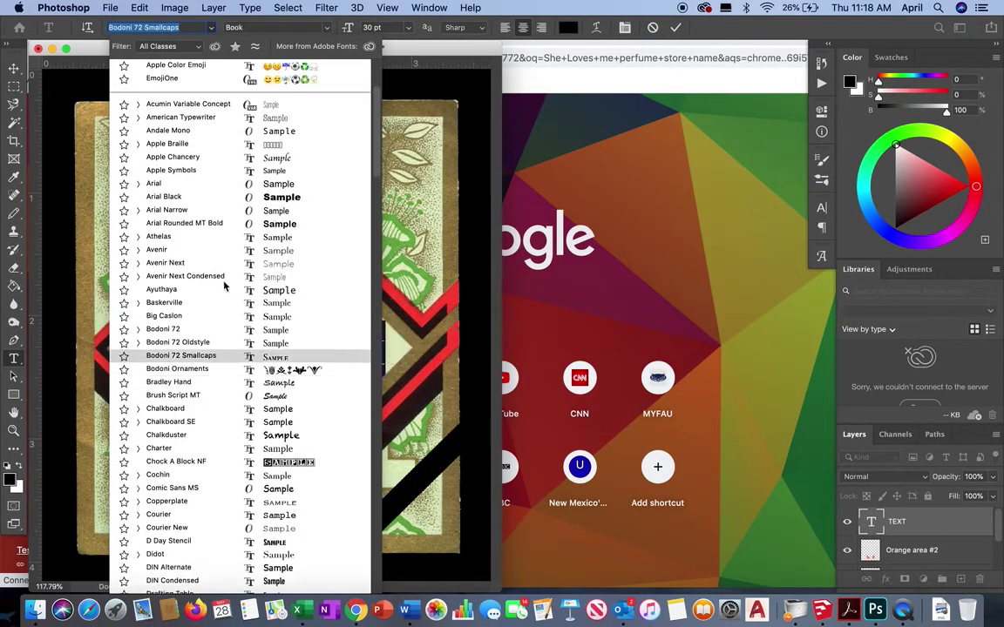
click(188, 158)
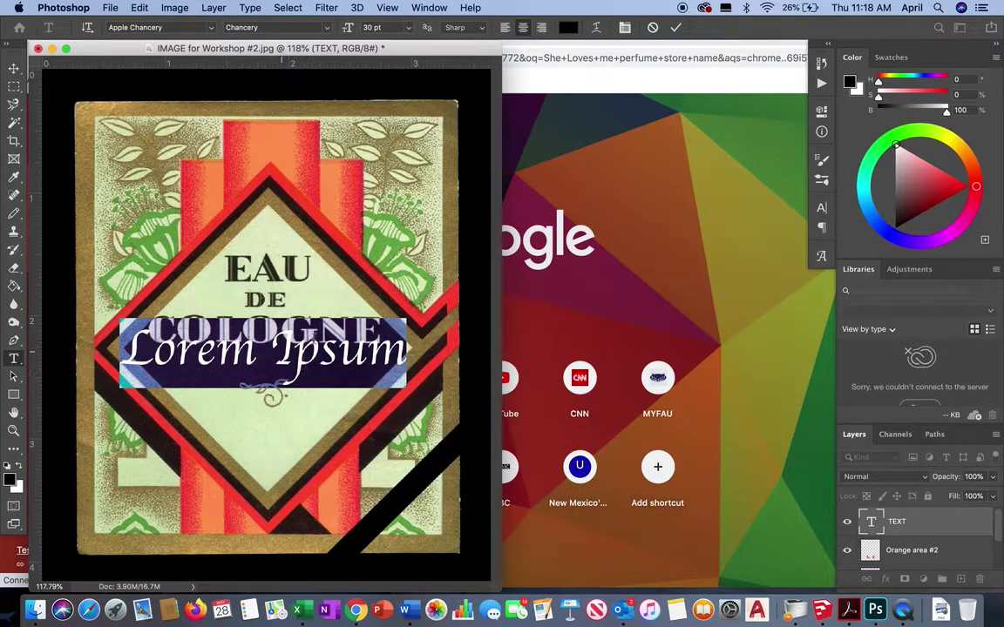
click(370, 29)
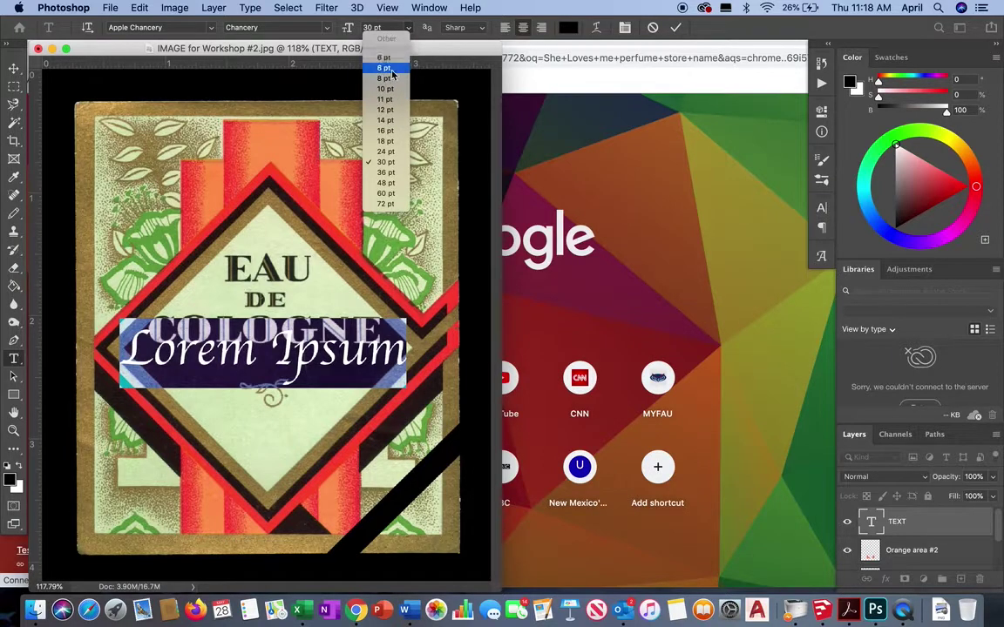
click(387, 131)
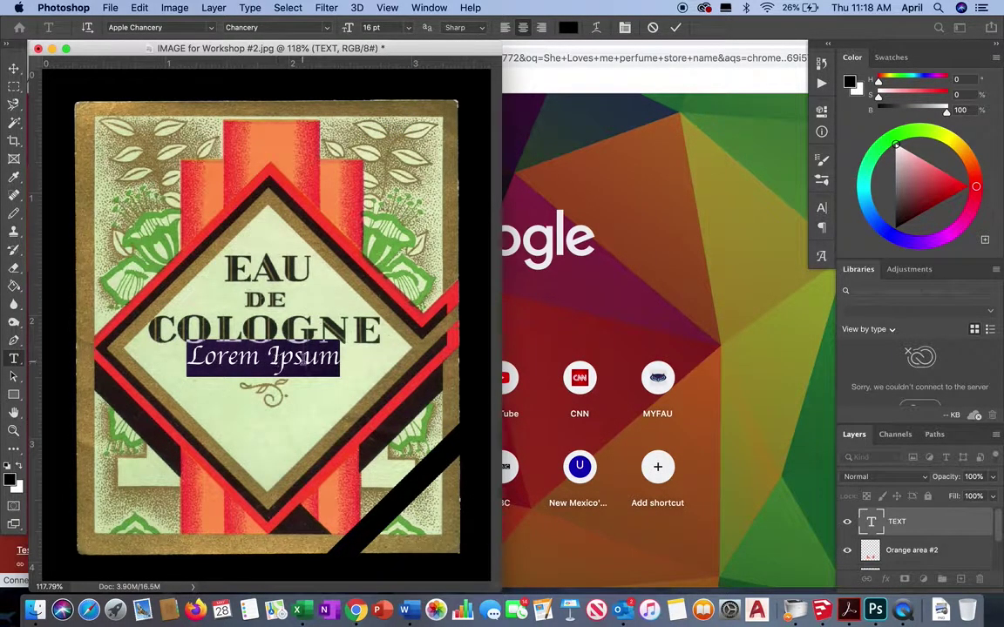
Replace the placeholder text with "Marachek's" and move the line slightly down, clear of COLOGNE
double_click(302, 364)
click(302, 361)
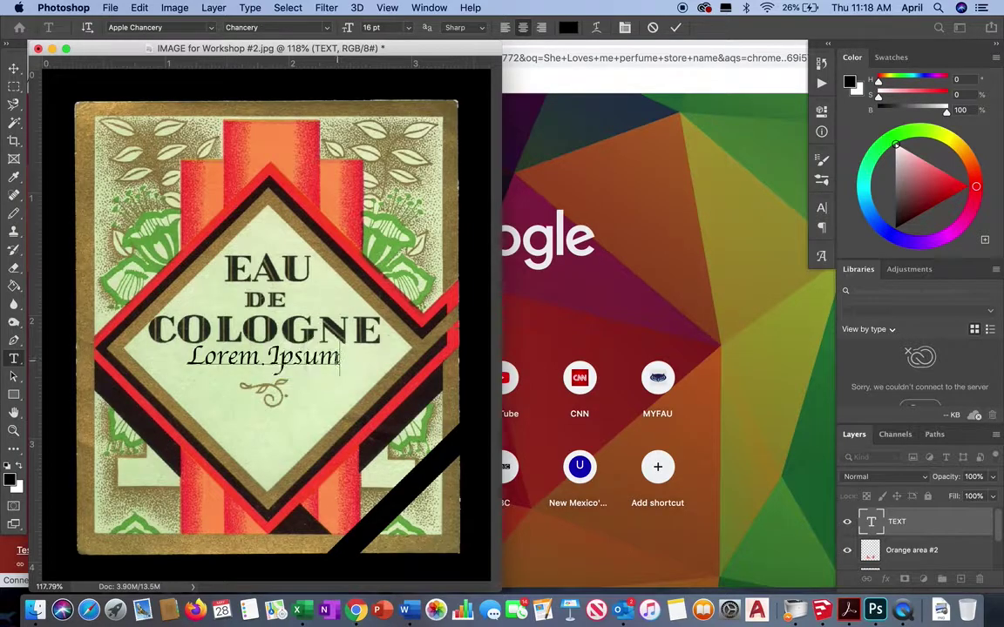
drag(340, 361, 191, 356)
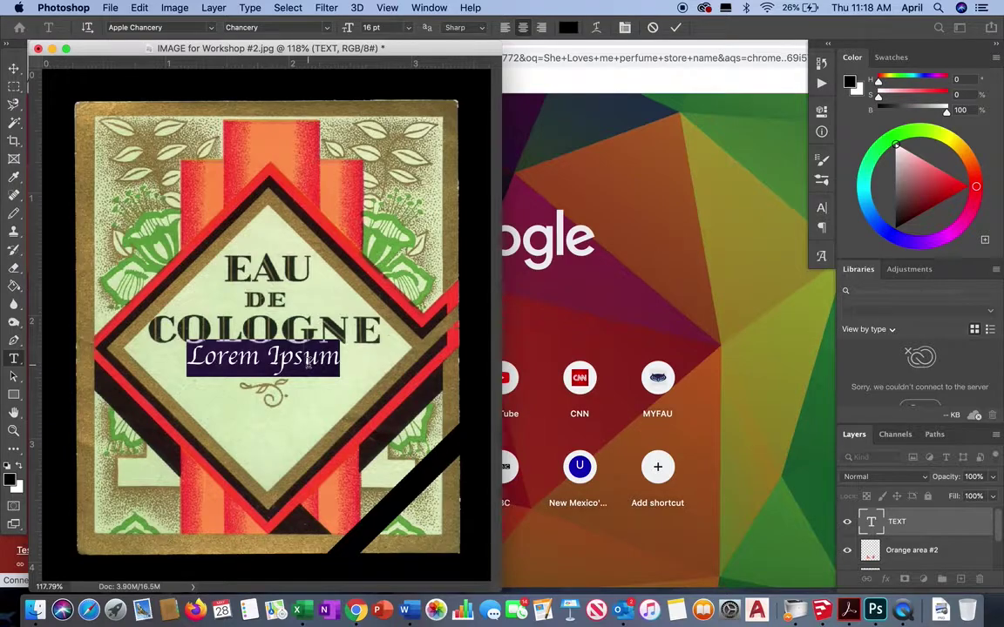
text(M)
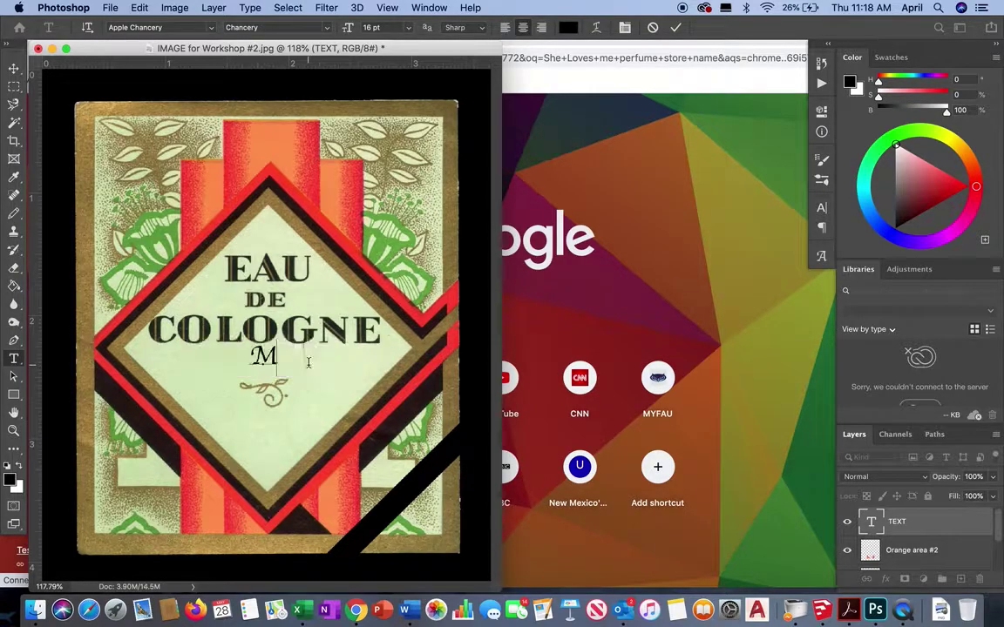
text(ar)
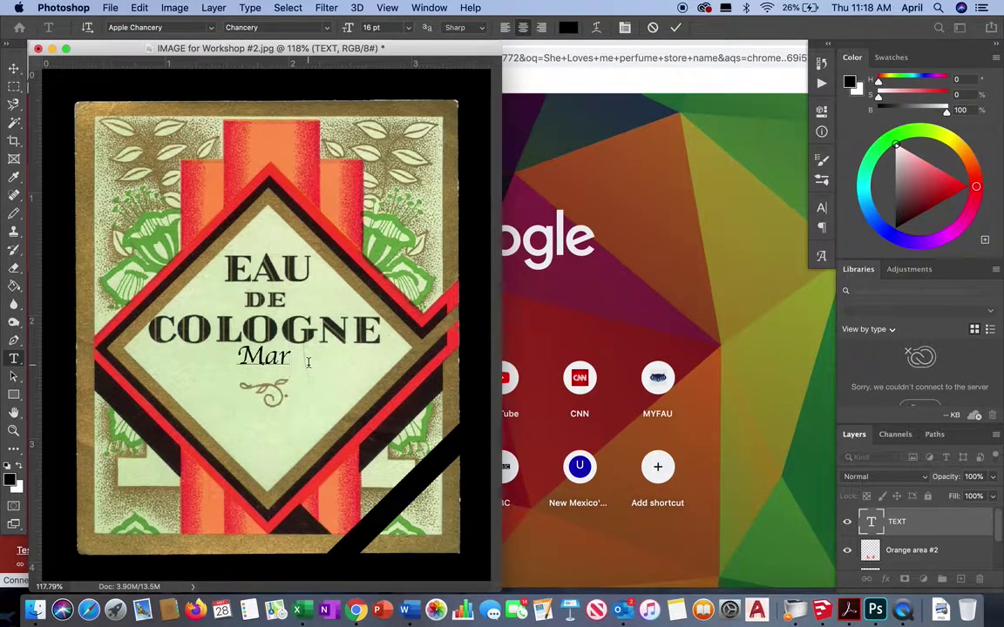
text(ache)
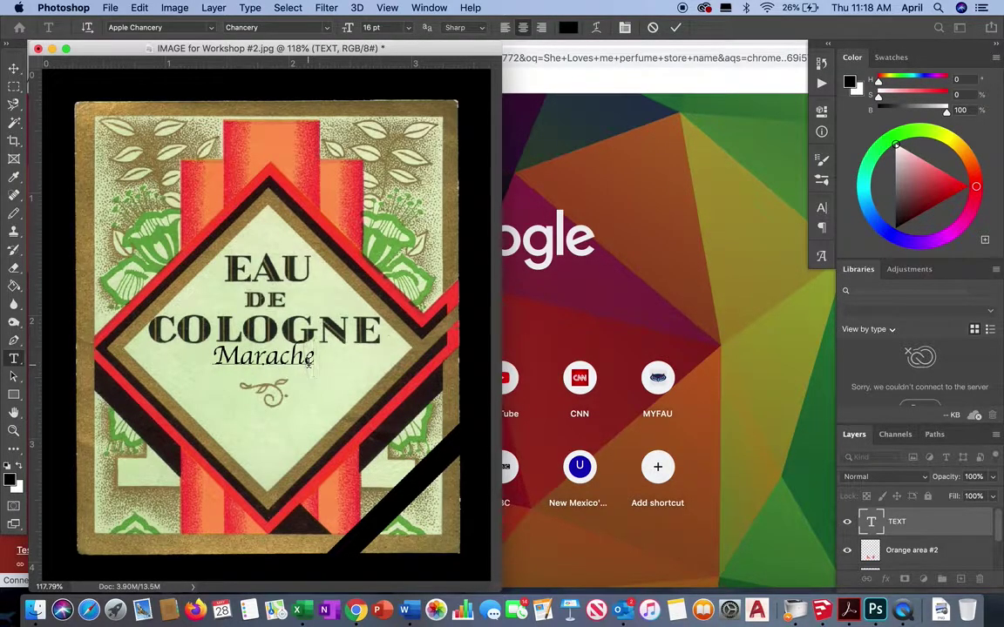
key(BackSpace)
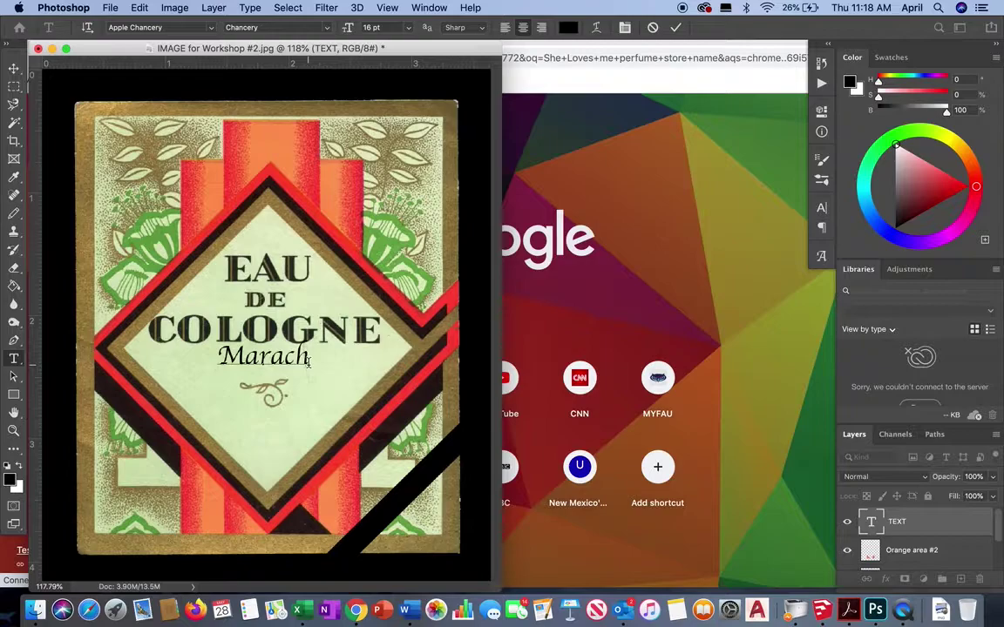
text(ek)
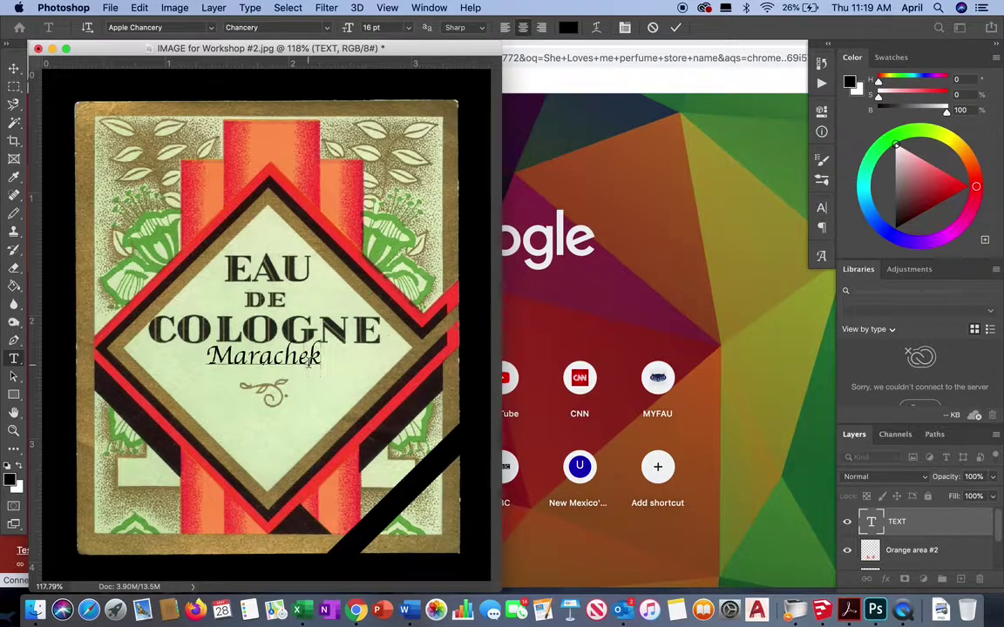
text('s)
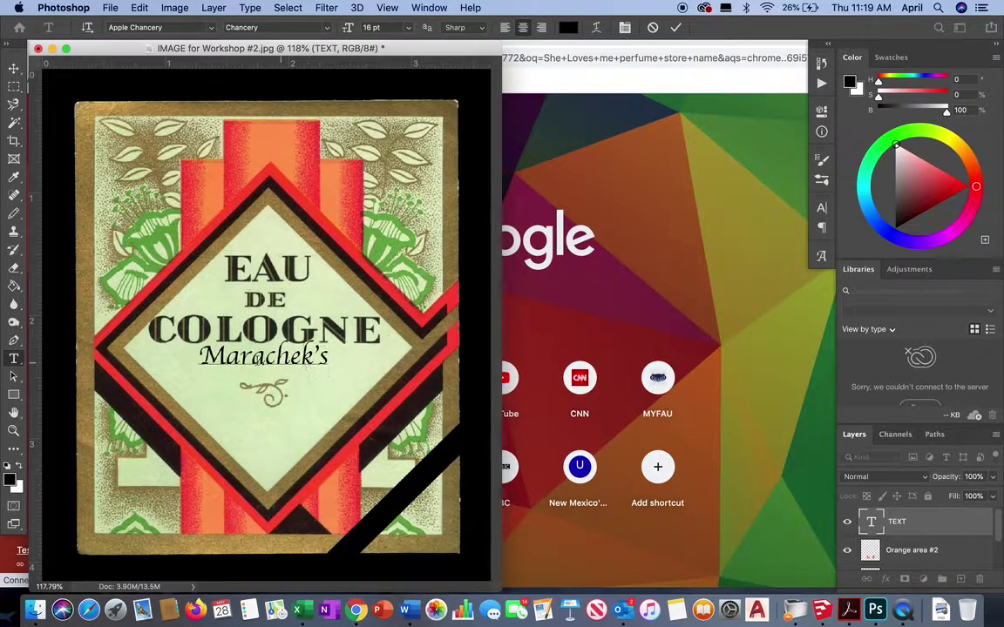
click(14, 68)
drag(282, 366, 282, 378)
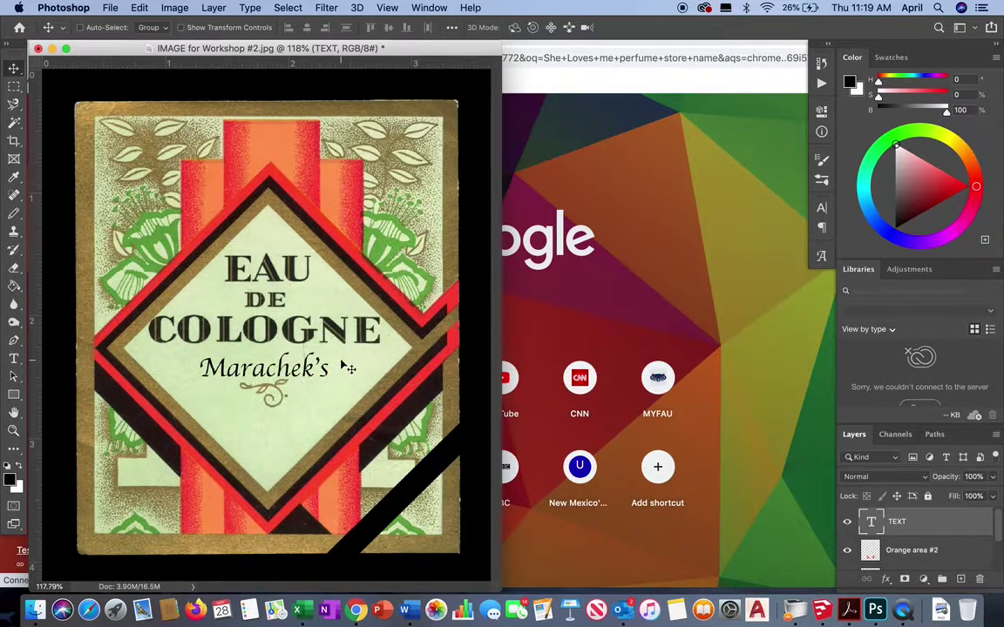
Enlarge the "Marachek's" text to 24 pt and move it down so that it sits just below COLOGNE
click(13, 358)
double_click(265, 370)
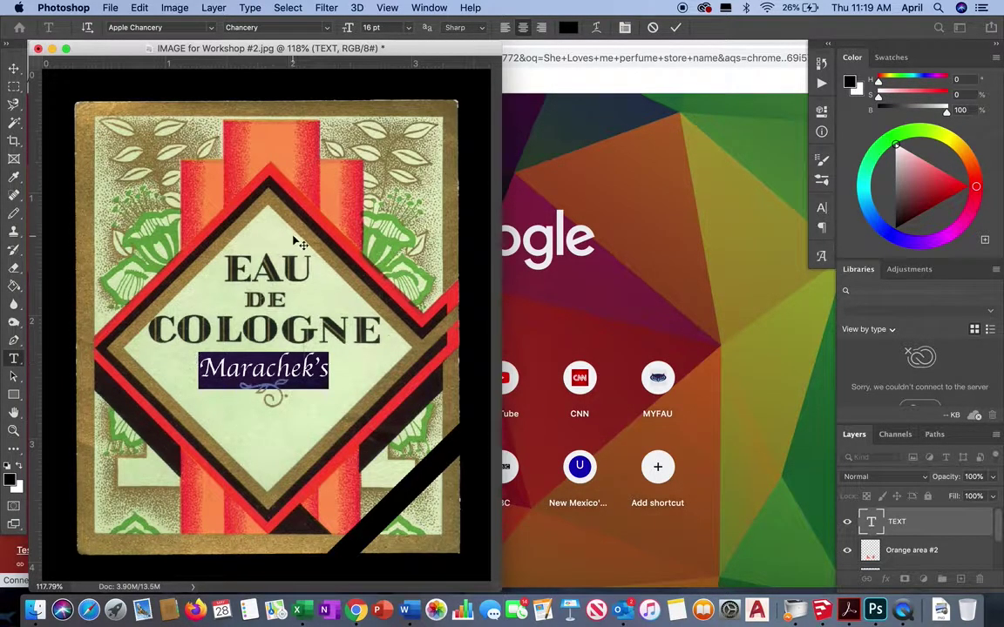
click(407, 32)
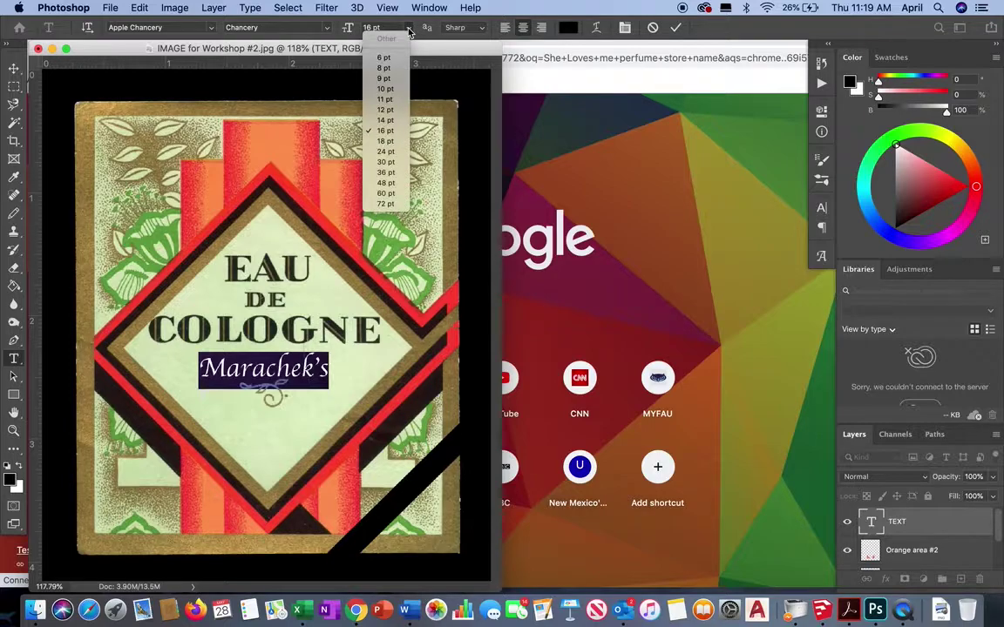
click(392, 128)
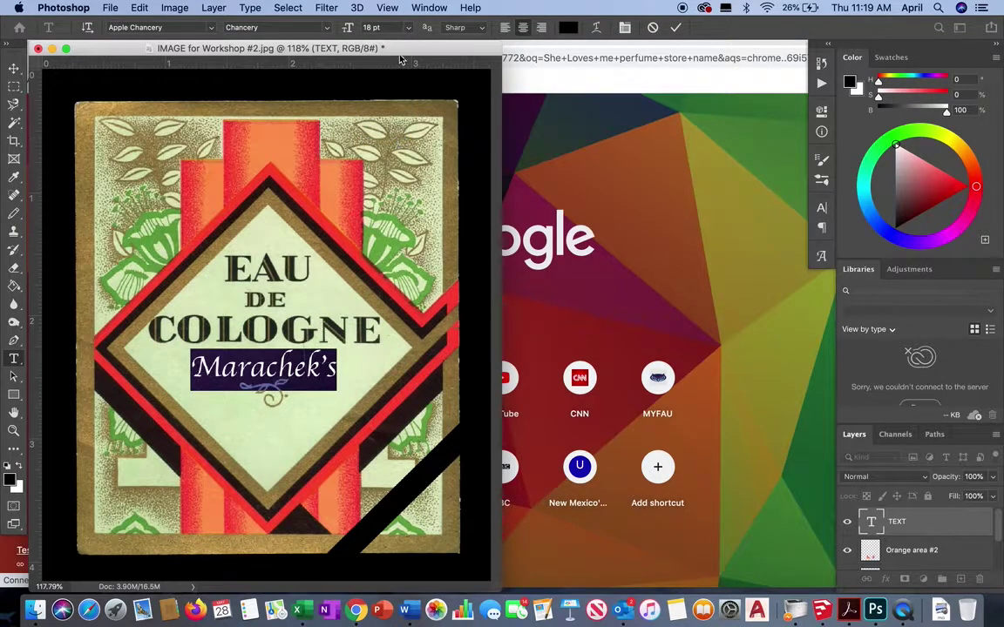
click(407, 27)
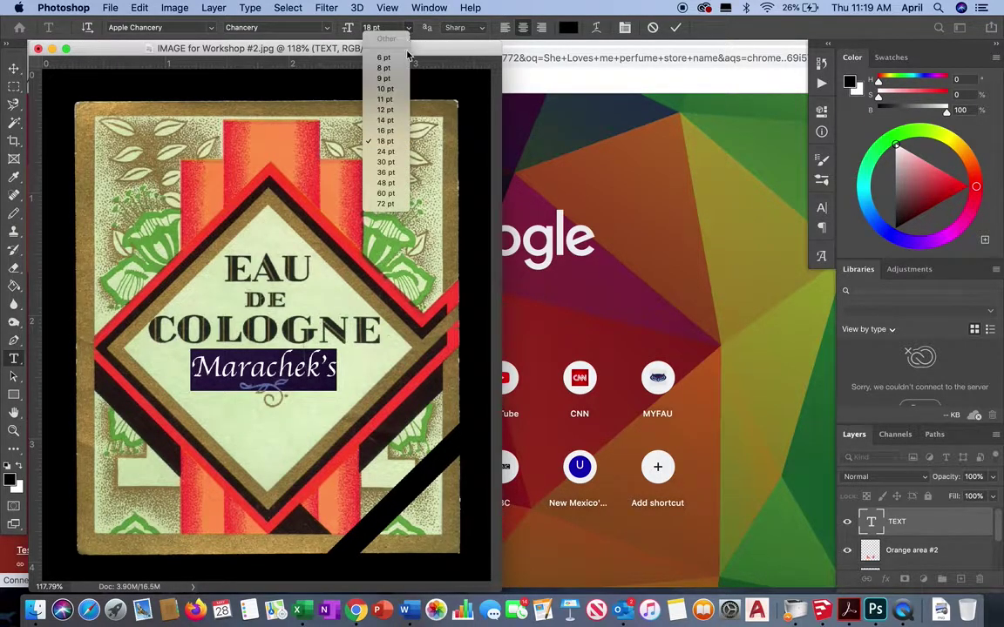
click(385, 150)
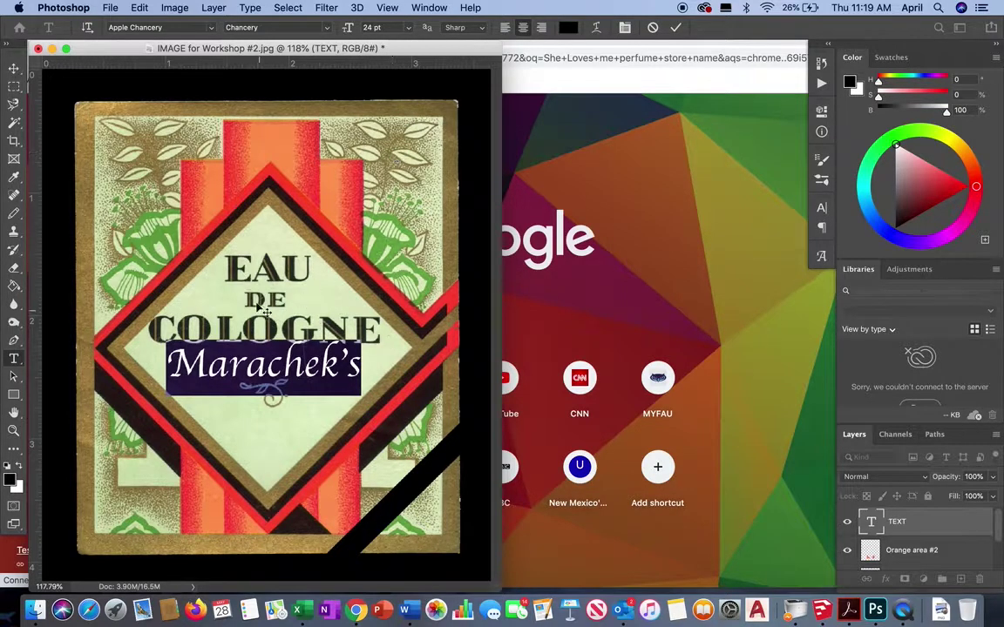
key(super+Return)
drag(253, 344, 271, 376)
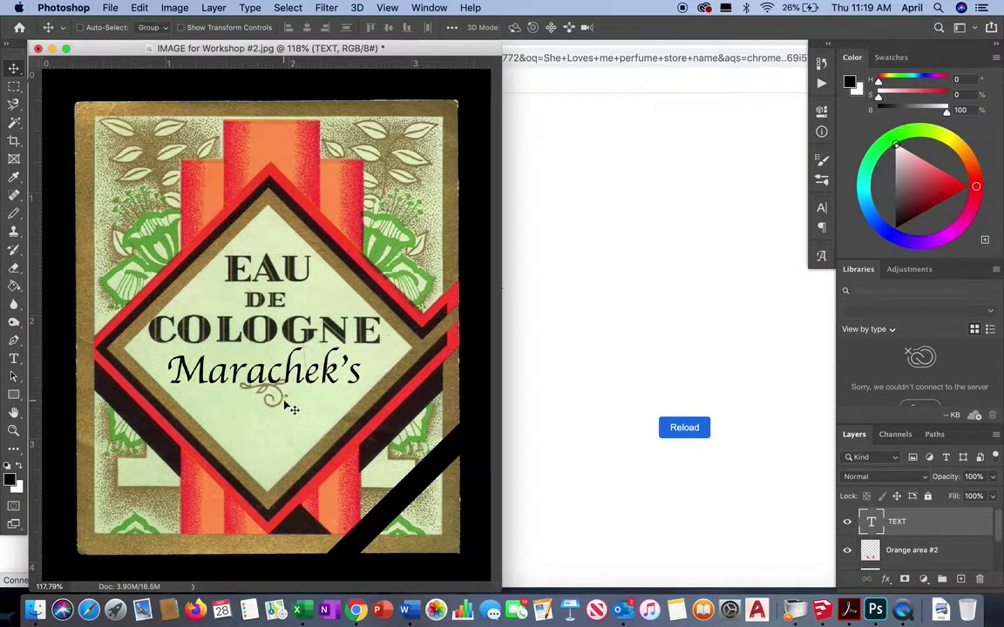
Close the Google search page in Chrome and switch back to Photoshop
click(571, 336)
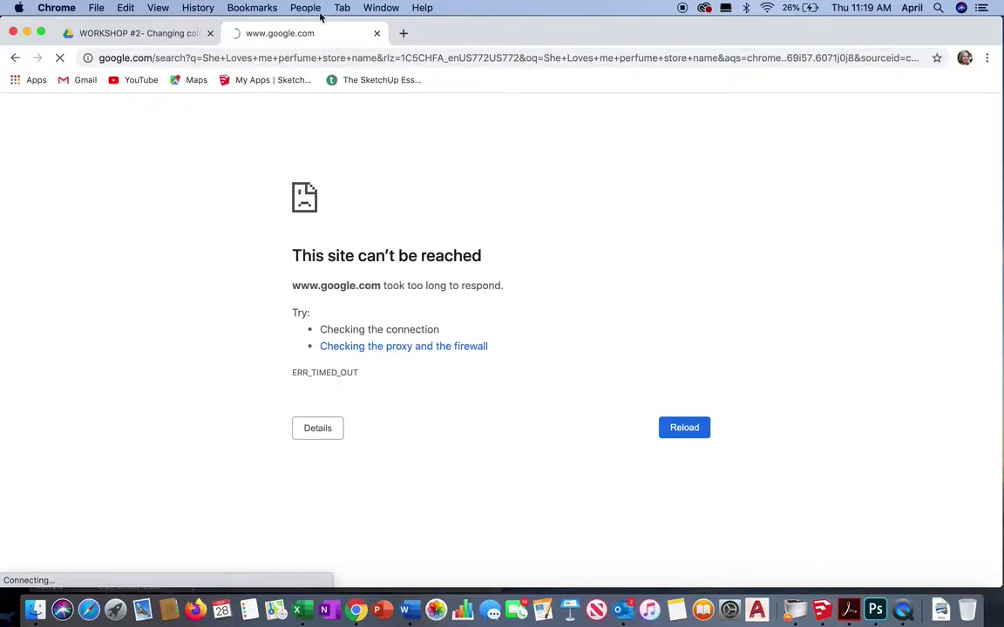
click(376, 33)
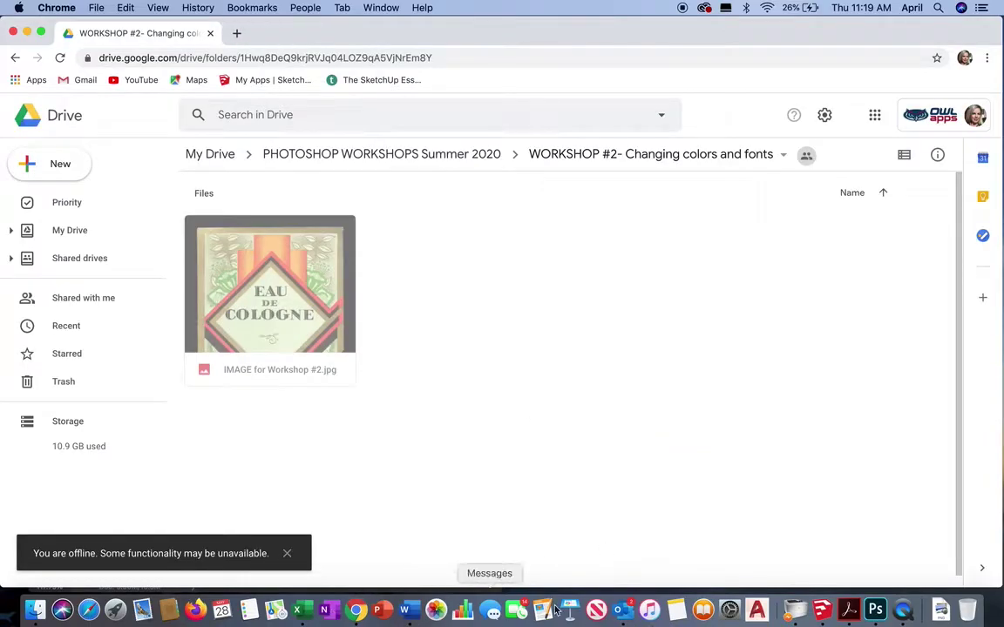
click(876, 610)
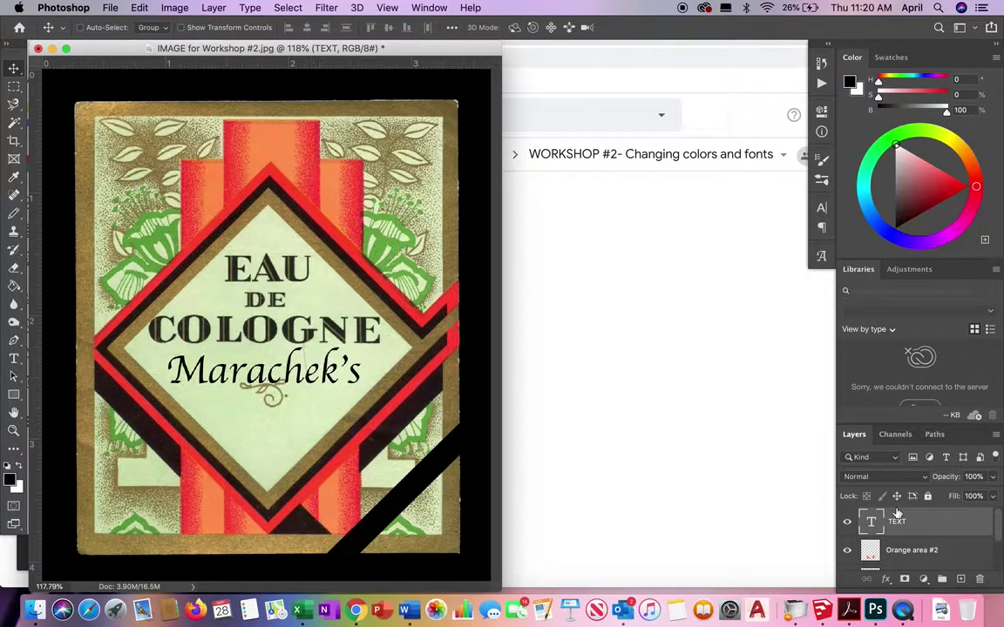
Correct the spelling of the name on the TEXT layer to "Maraczek's"
click(13, 358)
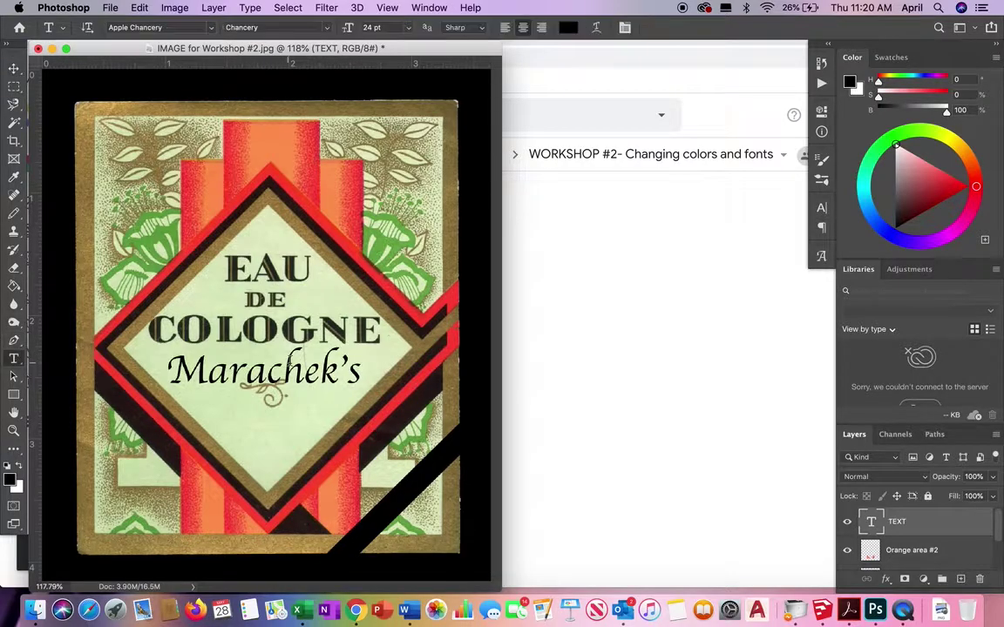
double_click(272, 383)
click(279, 383)
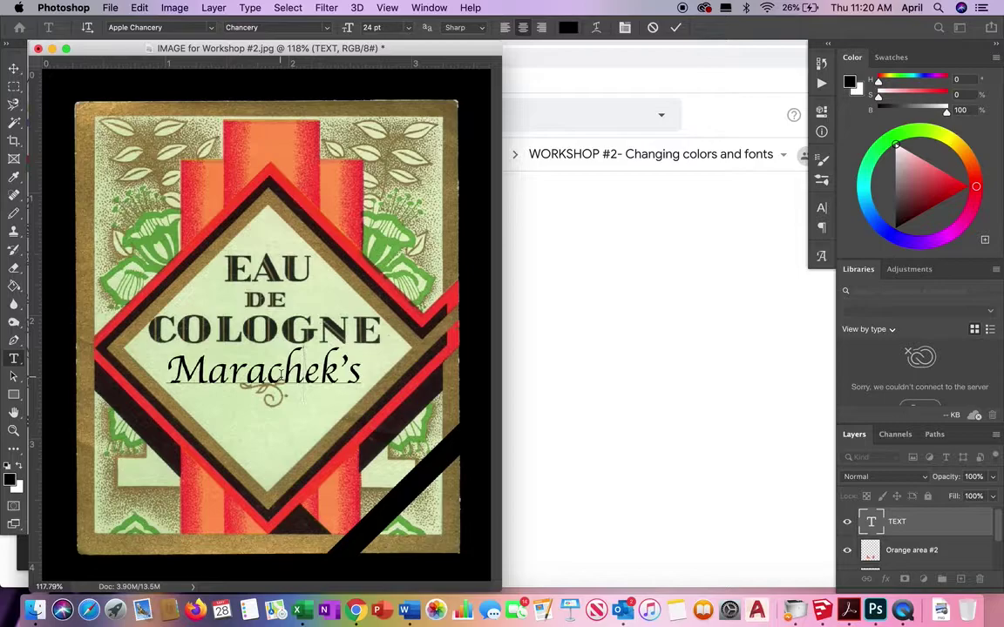
key(BackSpace)
text(z)
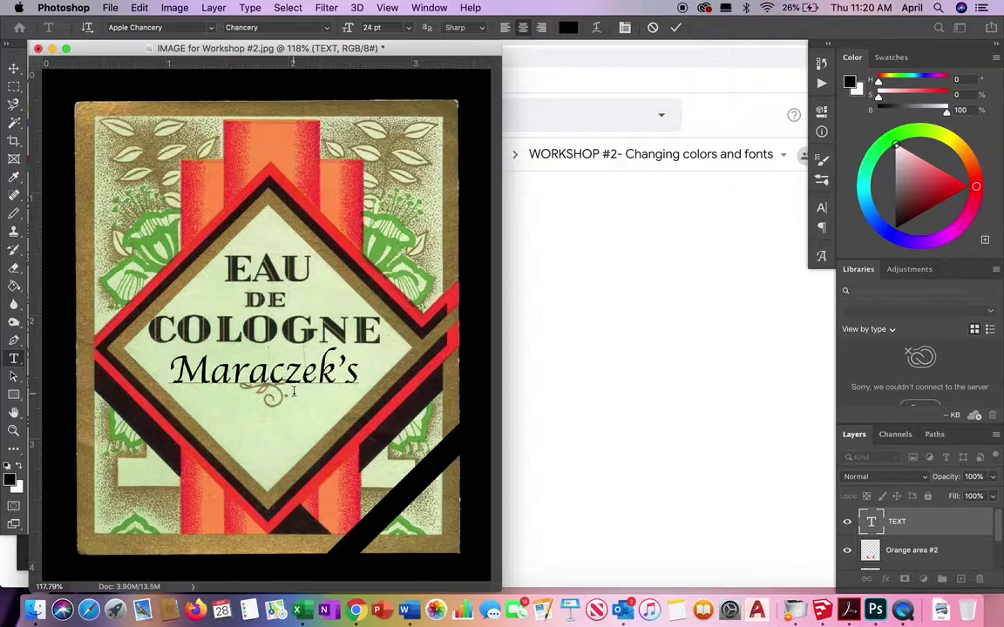
key(Escape)
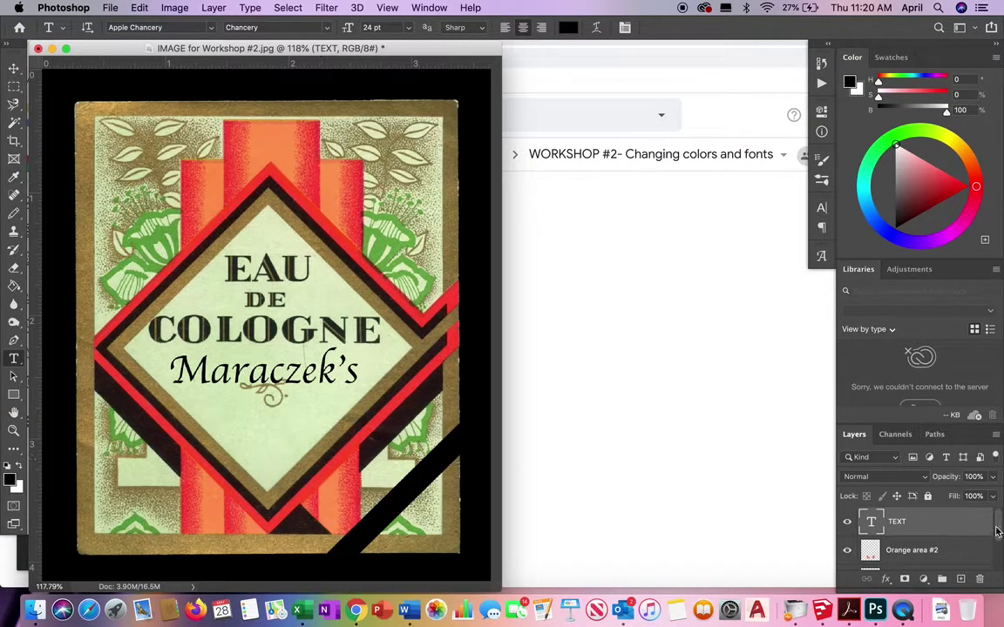
scroll(998, 568, down, 3)
click(962, 562)
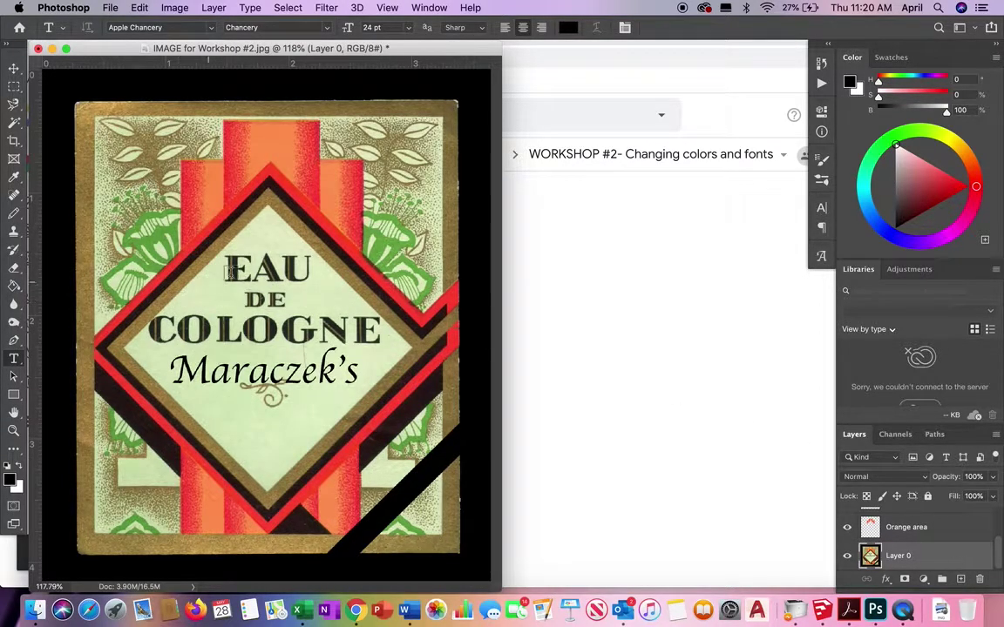
click(14, 340)
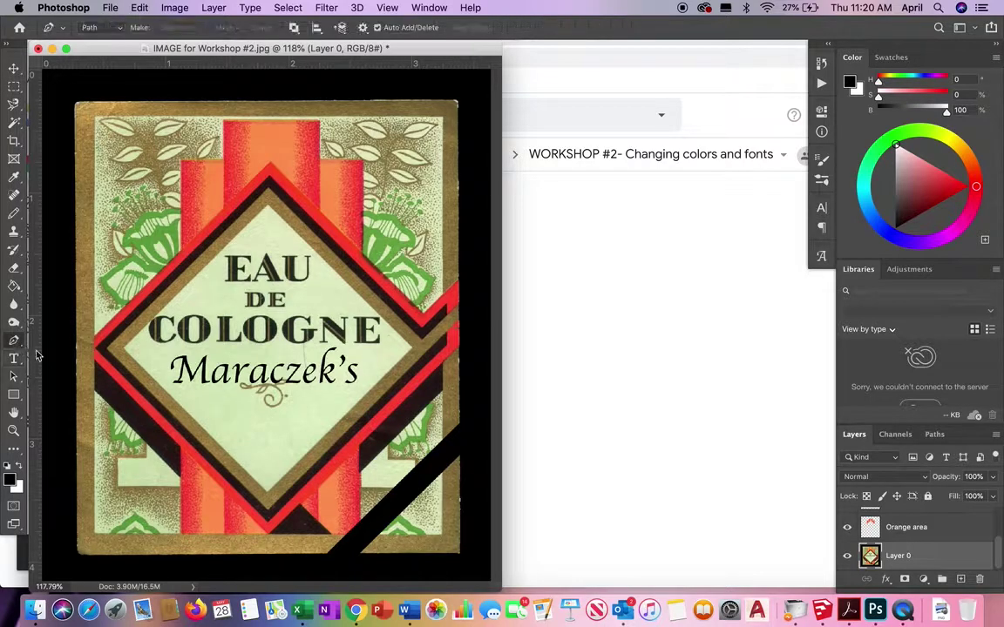
click(124, 350)
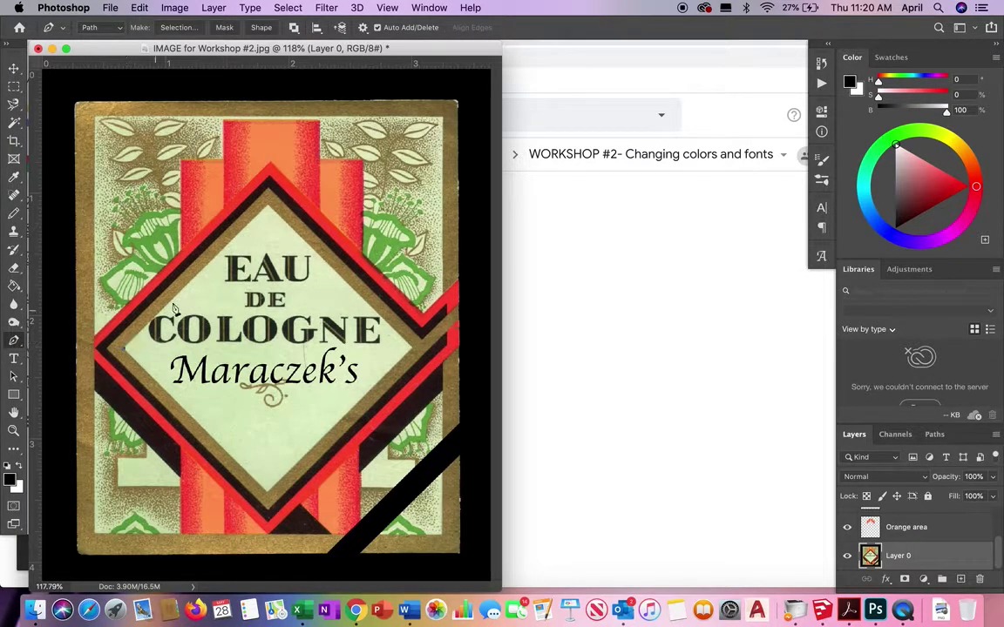
click(269, 210)
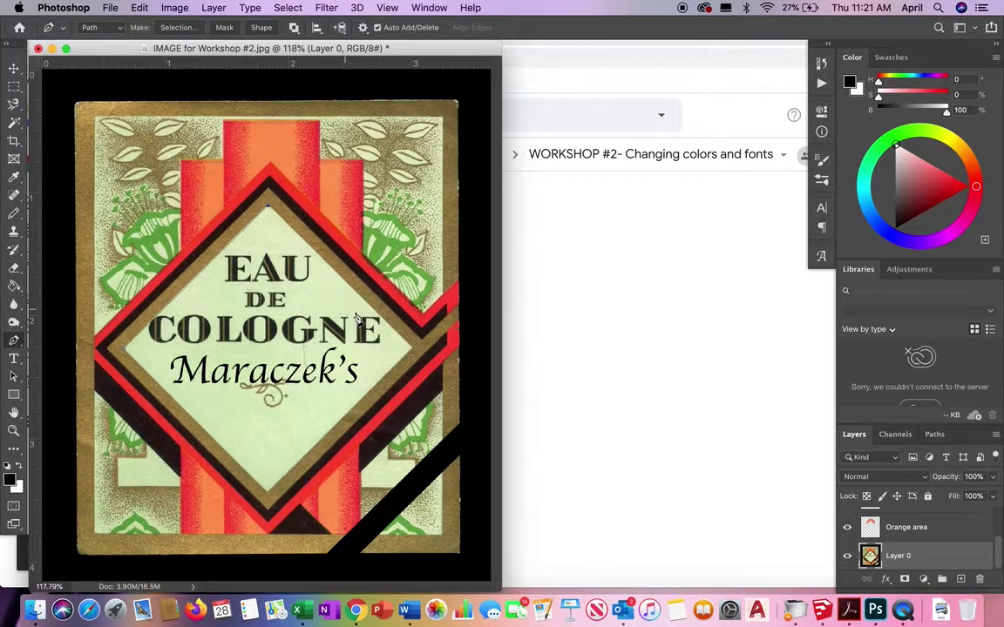
click(413, 350)
key(Escape)
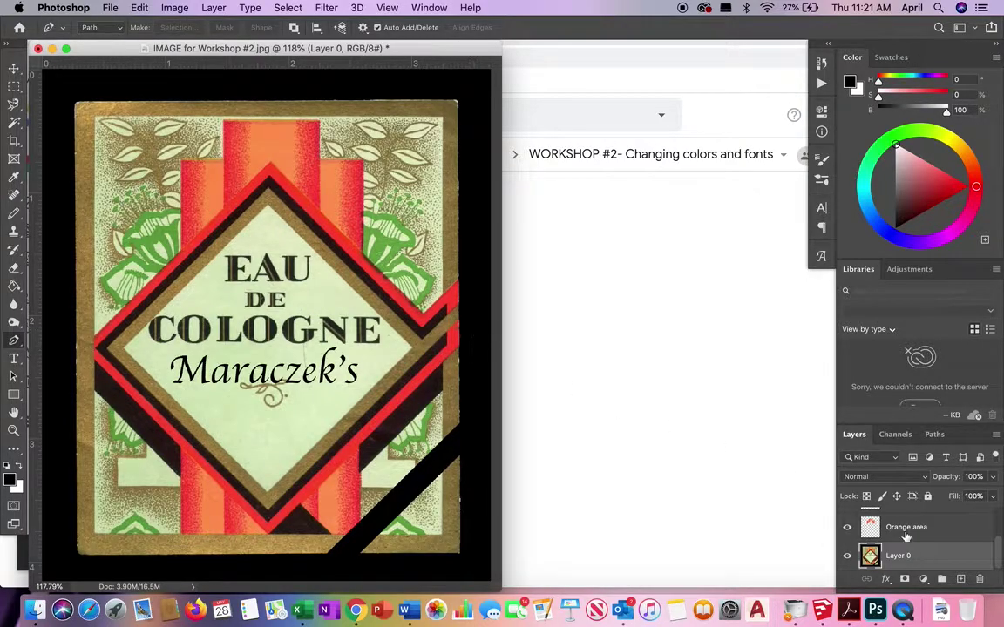
Create a new layer named BACKGROUND and move it beneath Layer 0 in the layer stack
click(213, 8)
mouse_move(214, 27)
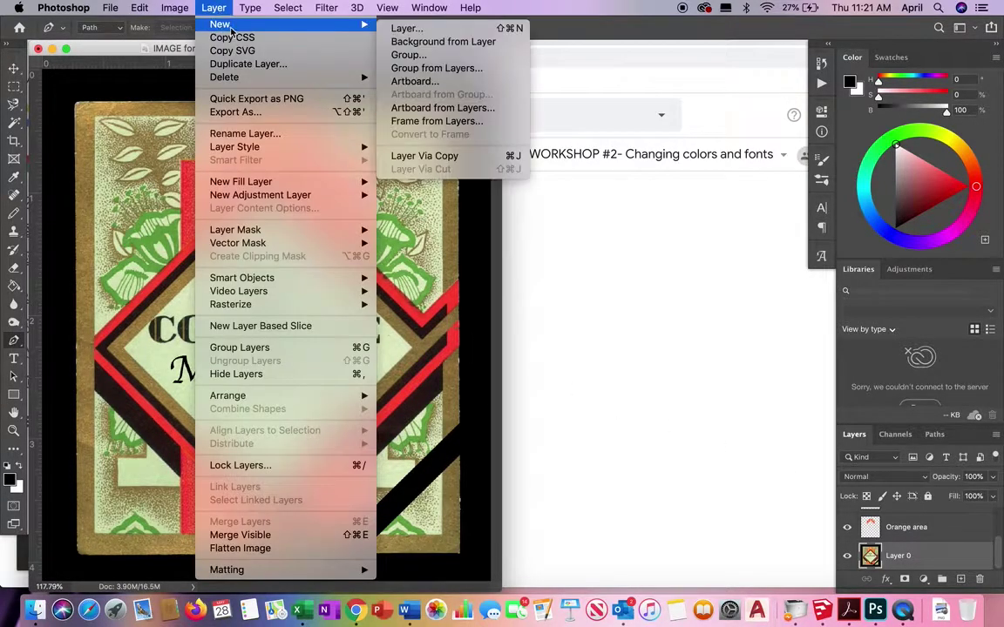
click(407, 32)
text(BACKGROUND)
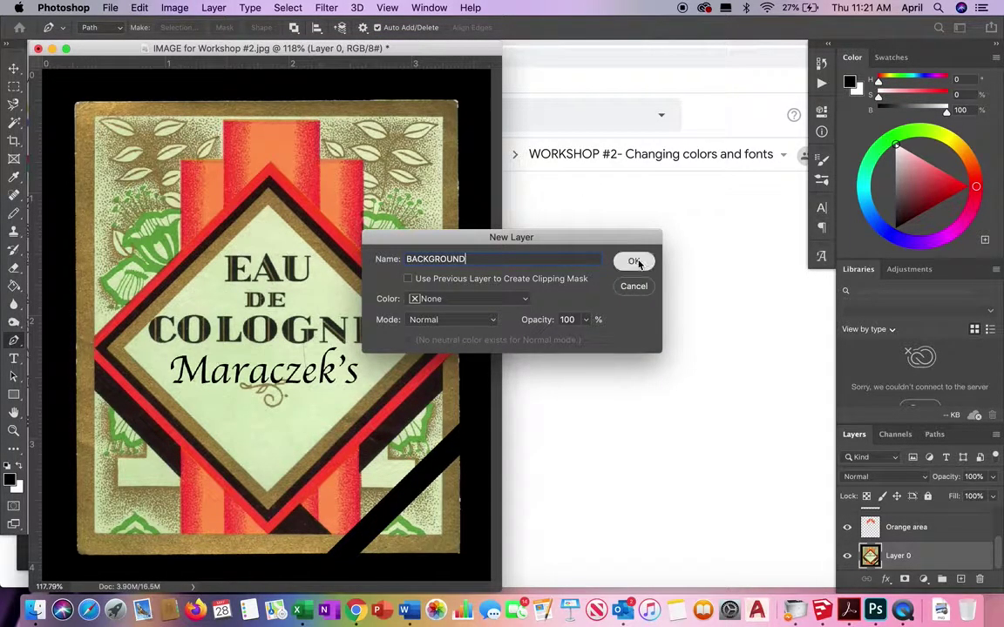
click(633, 261)
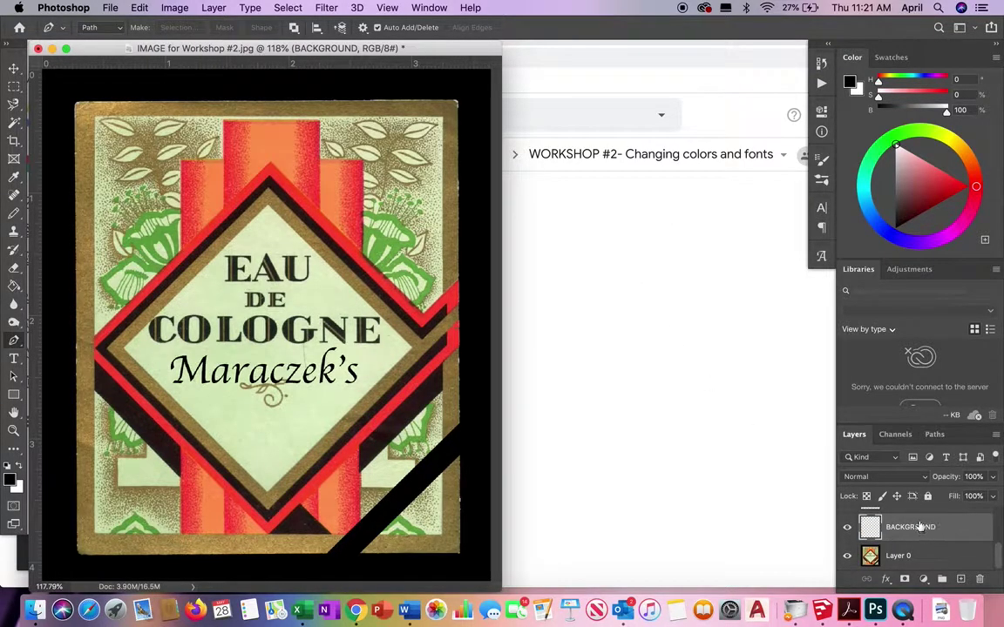
drag(922, 526, 913, 567)
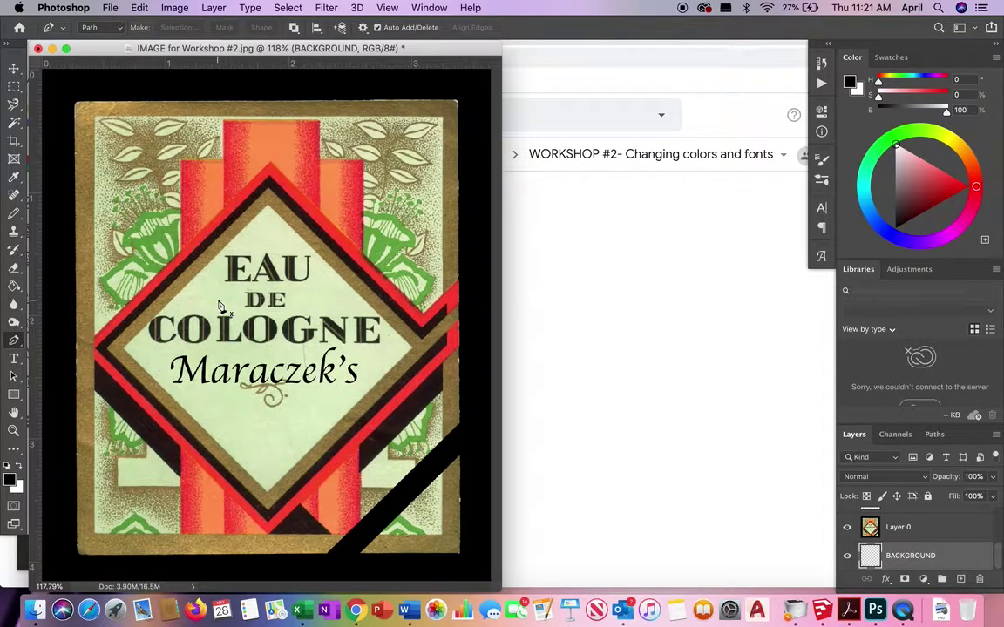
Sample the pale green inside the diamond as the foreground color and fill the BACKGROUND layer with it
click(16, 180)
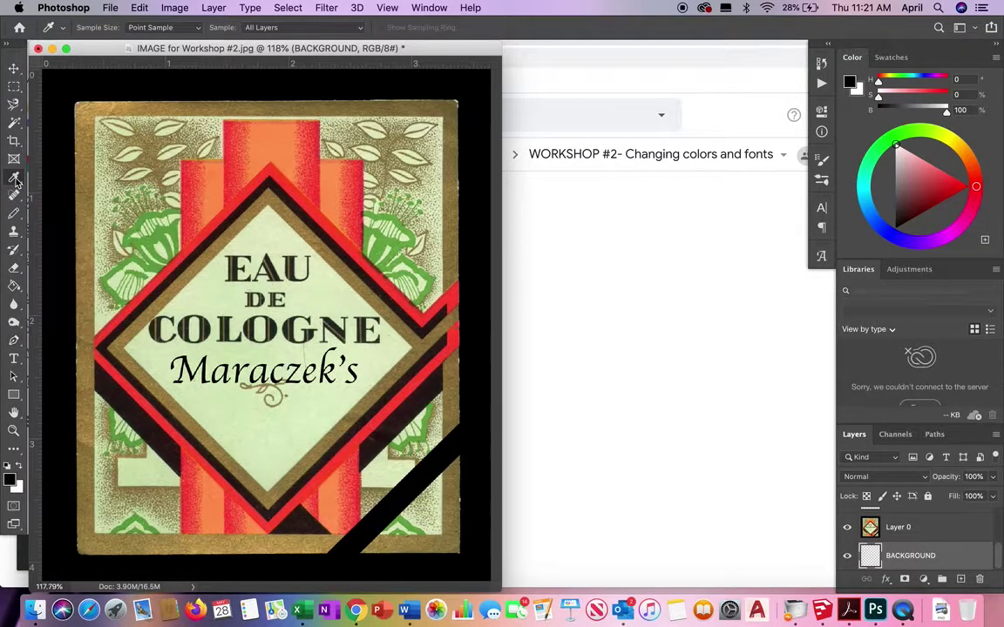
click(216, 289)
click(15, 289)
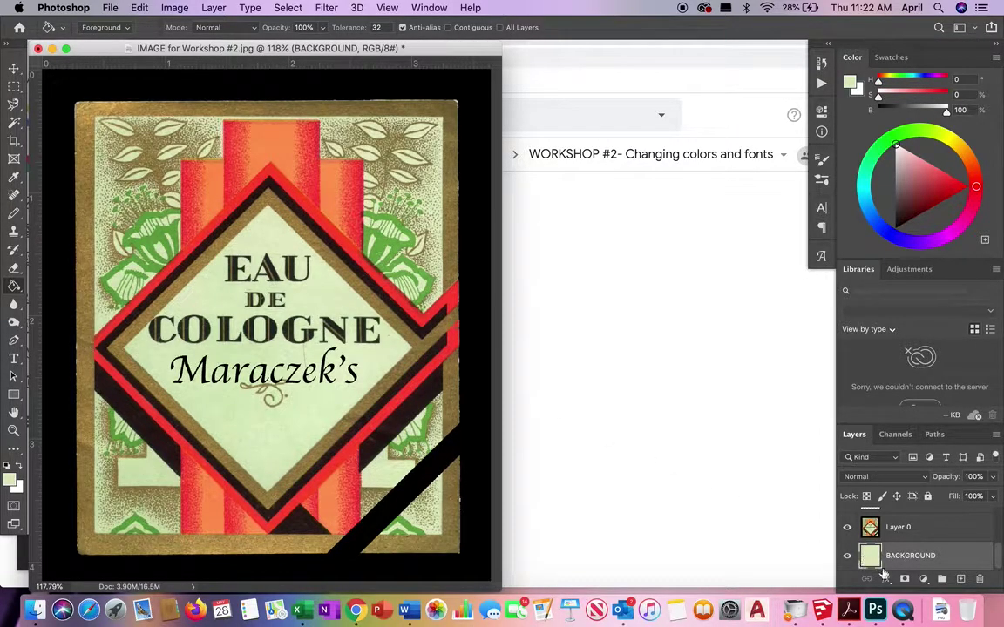
key(alt+BackSpace)
Select the brown flourish beneath "Maraczek's" on Layer 0 with the Magic Wand set to Contiguous
click(922, 530)
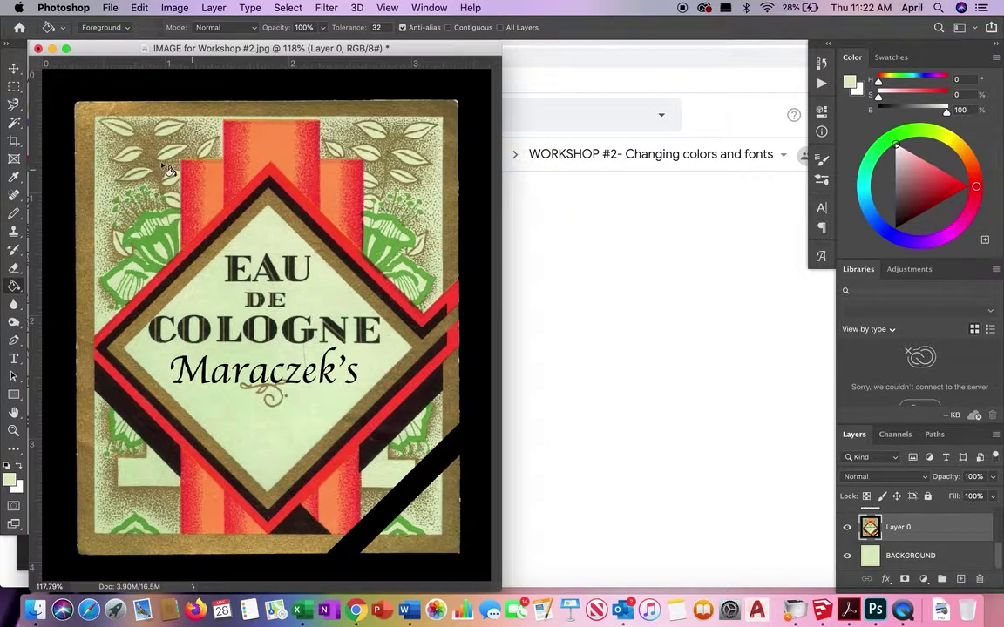
click(13, 430)
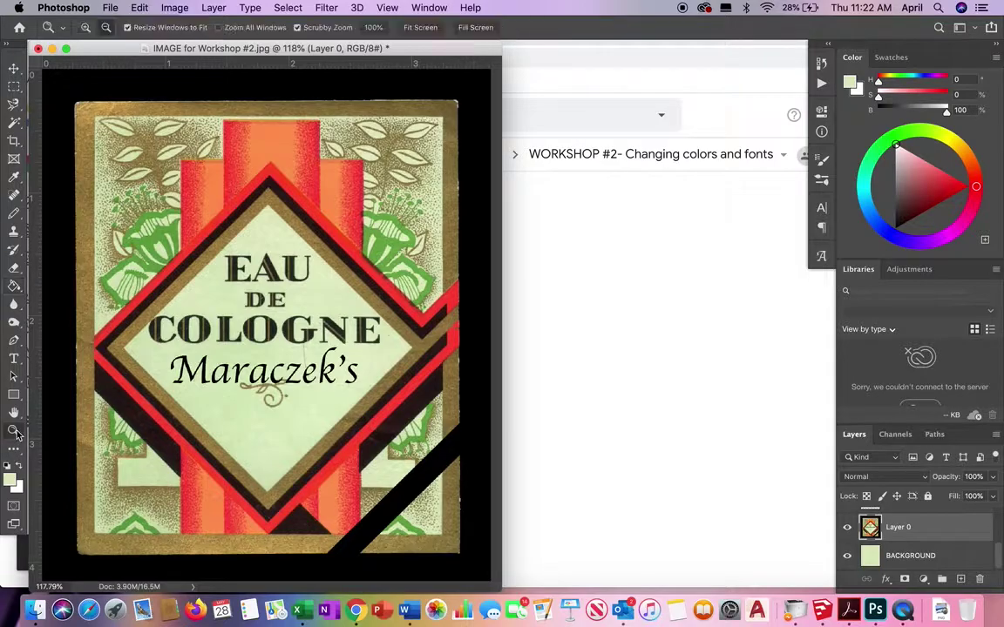
click(274, 390)
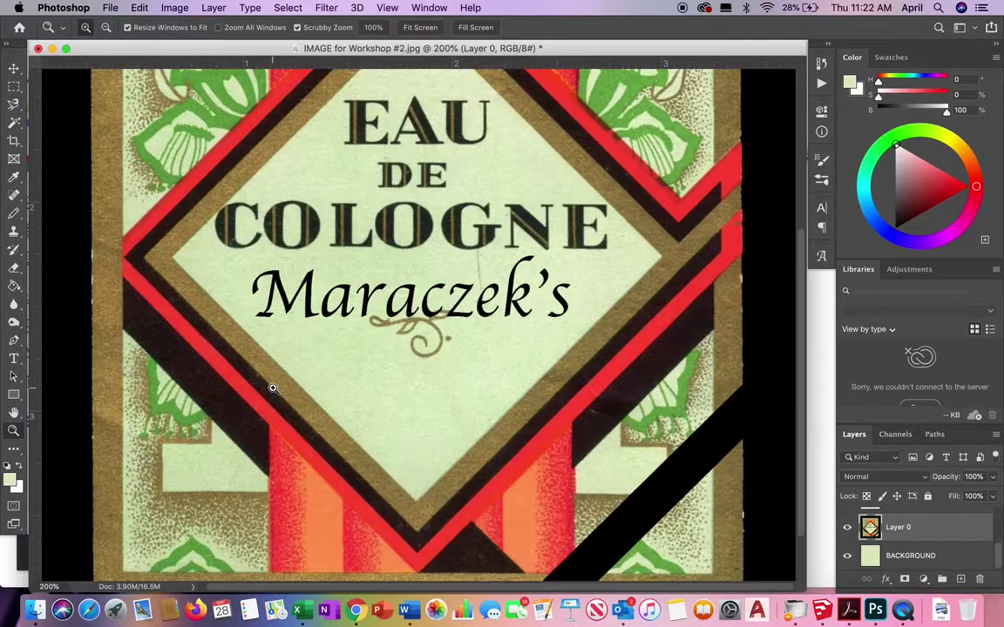
click(407, 263)
key(alt)
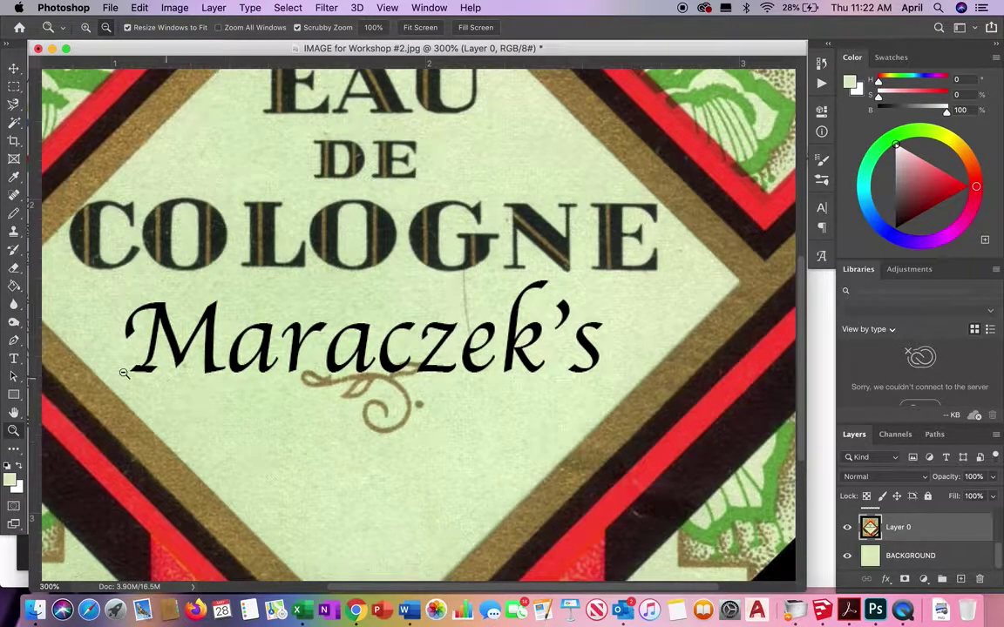
click(15, 124)
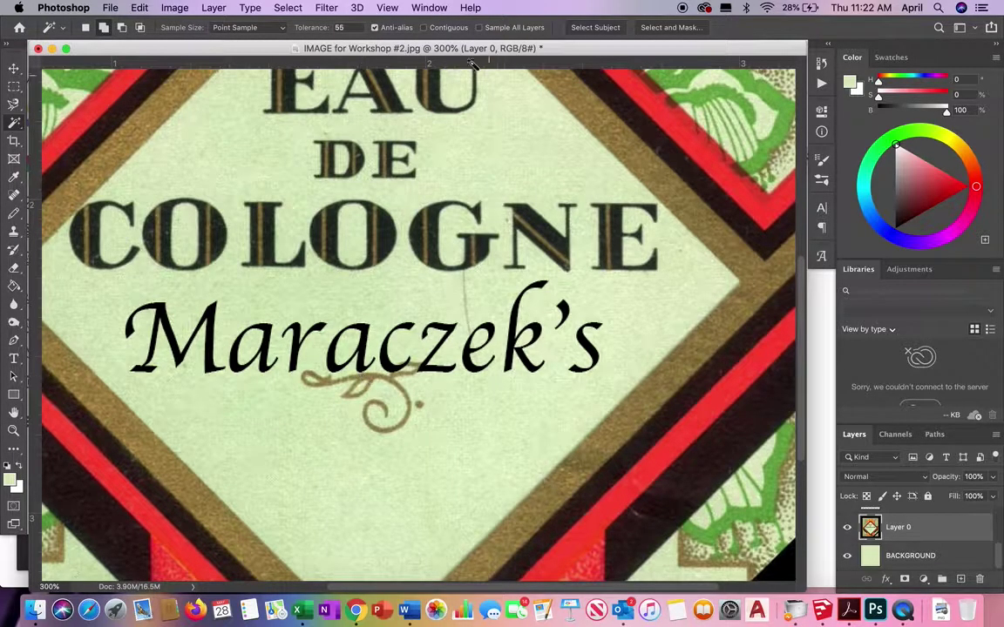
click(426, 28)
click(384, 377)
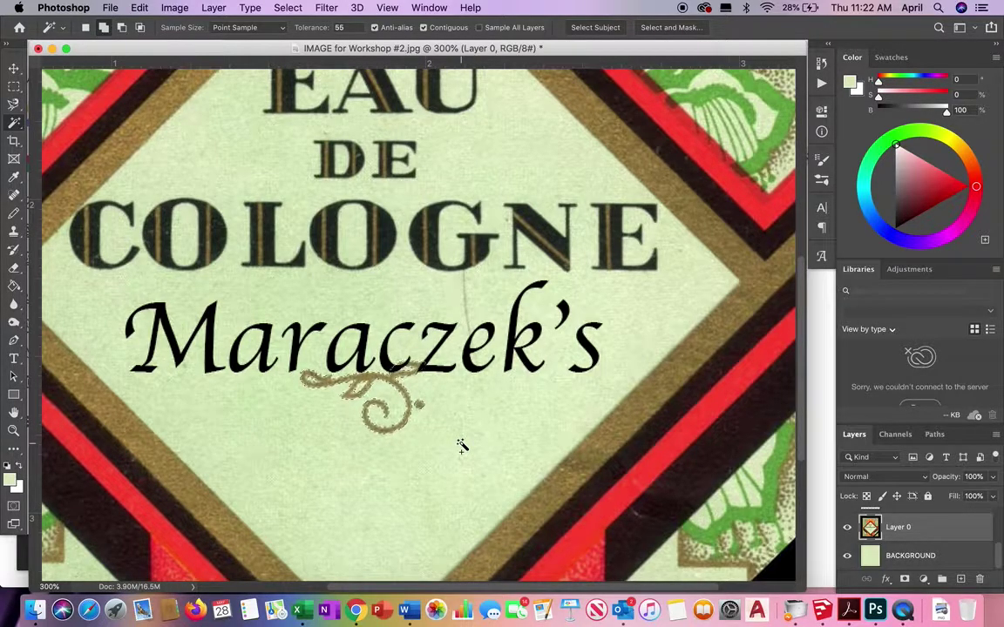
Move the selected flourish straight down into the empty lower part of the diamond, clear of the "Maraczek's" text
click(14, 68)
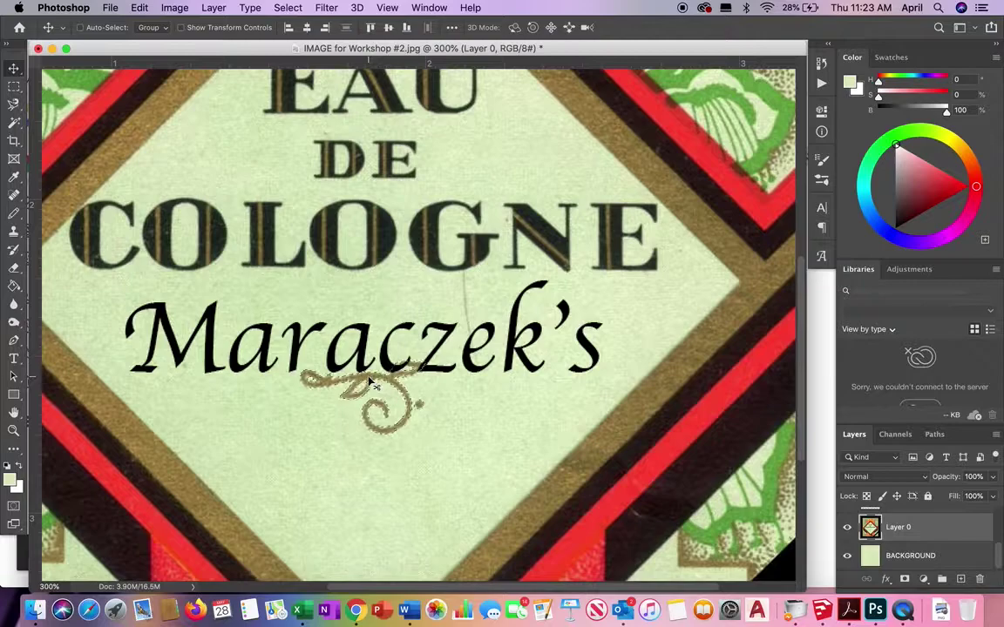
drag(367, 413, 369, 477)
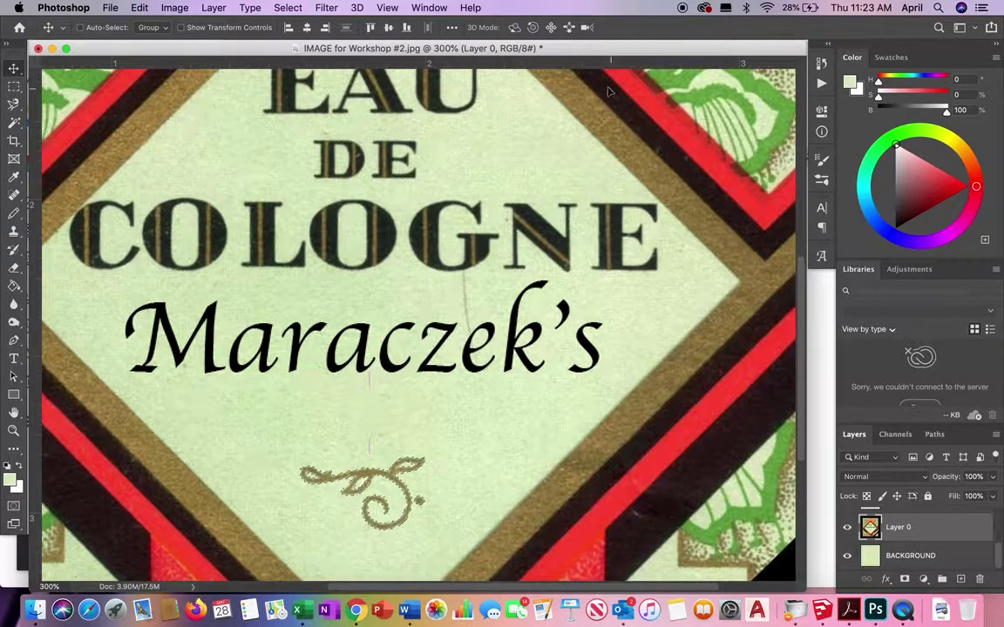
click(387, 8)
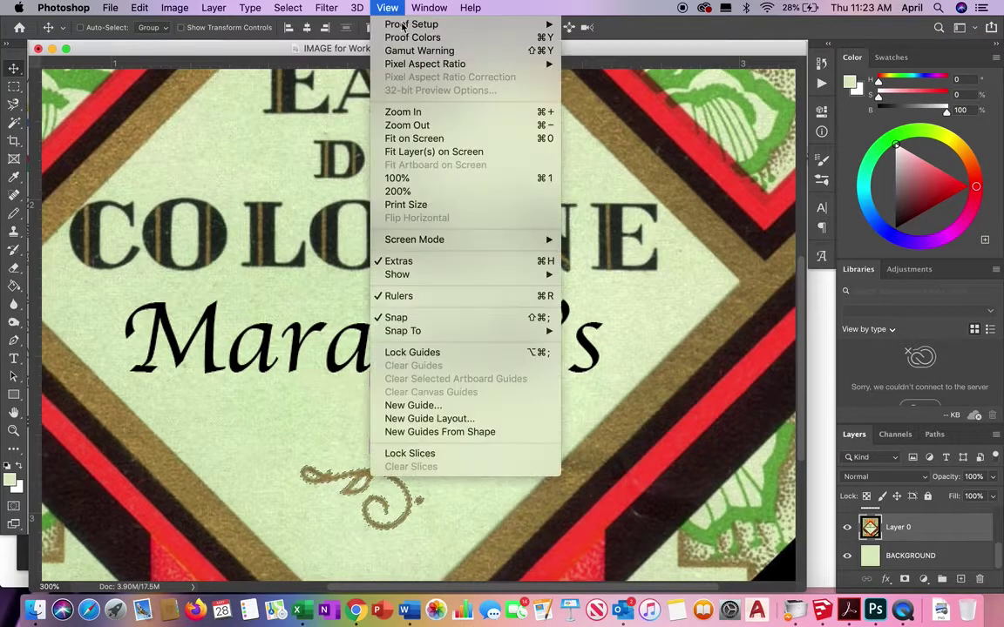
click(408, 139)
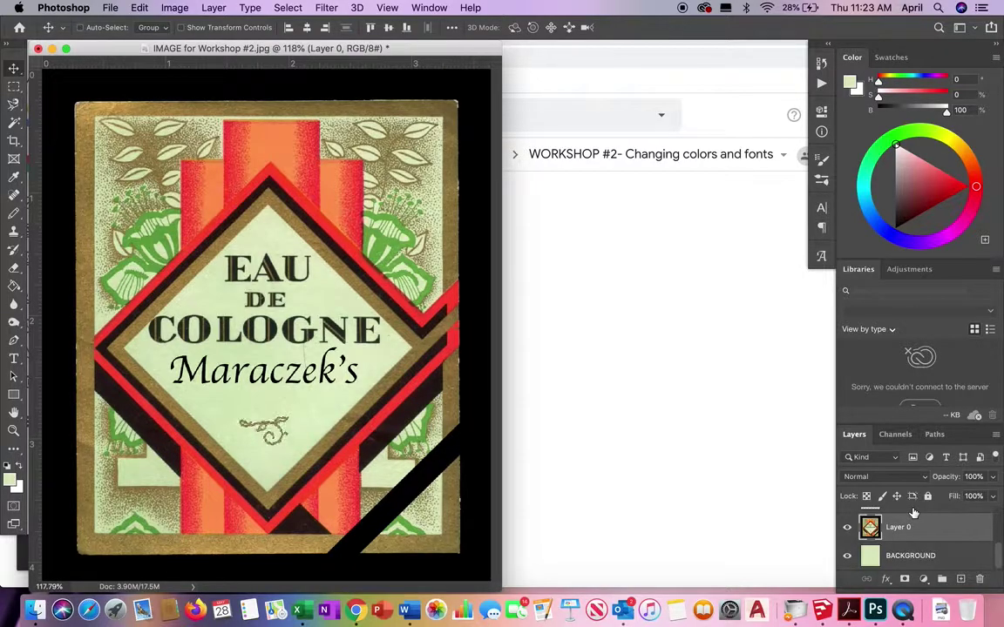
Make the TEXT layer the active layer
scroll(999, 555, up, 3)
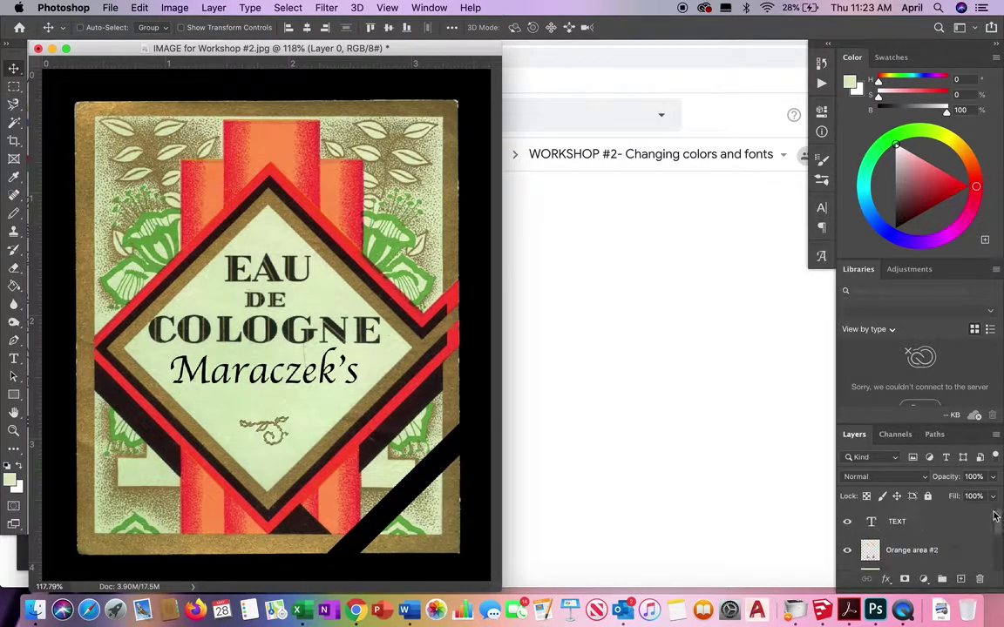
click(898, 521)
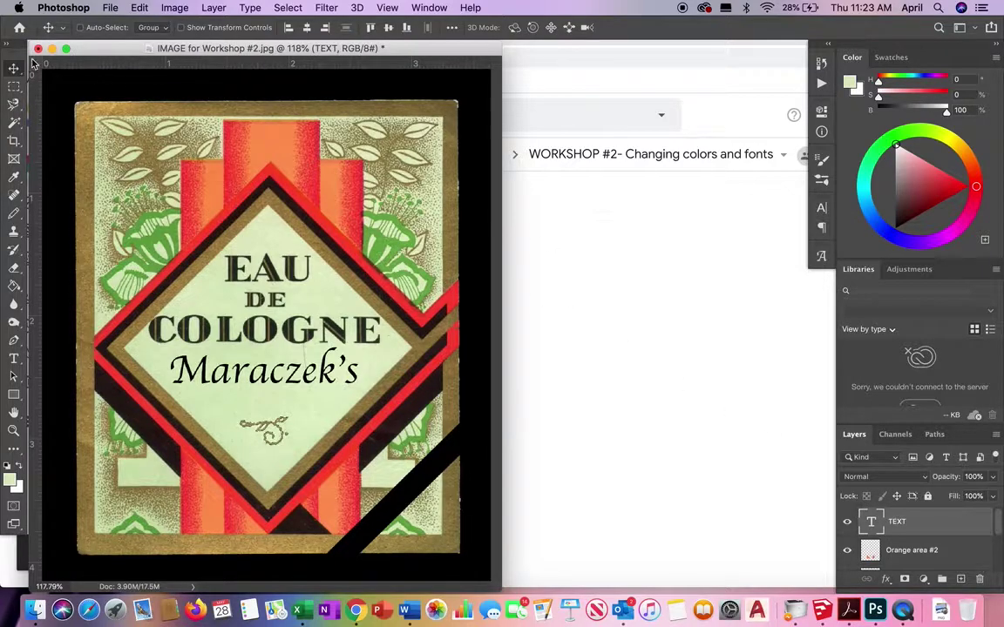
mouse_move(264, 380)
mouse_down()
mouse_move(301, 375)
mouse_move(271, 370)
mouse_up()
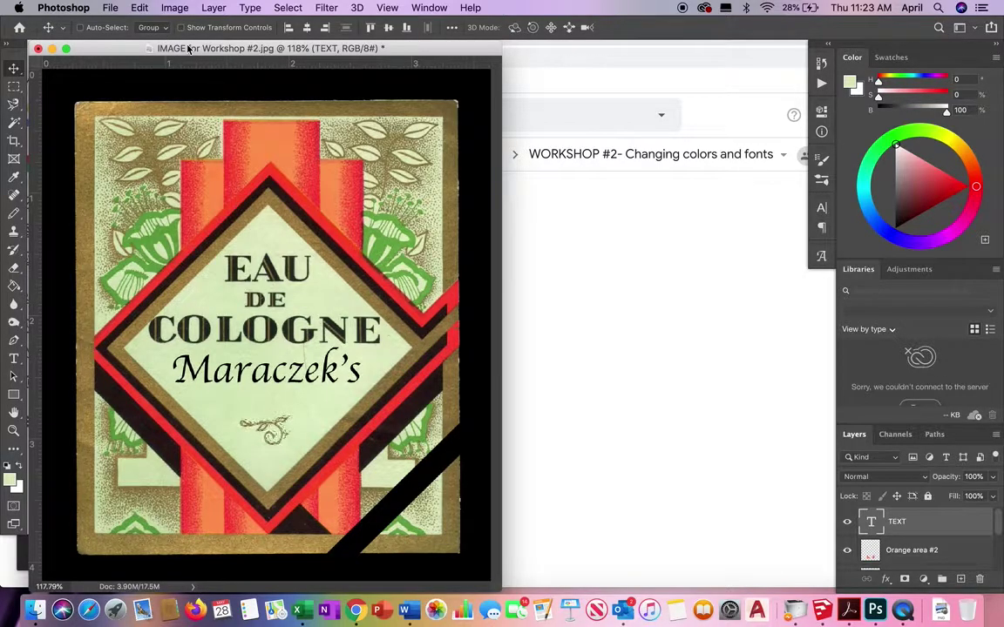
click(140, 8)
click(148, 22)
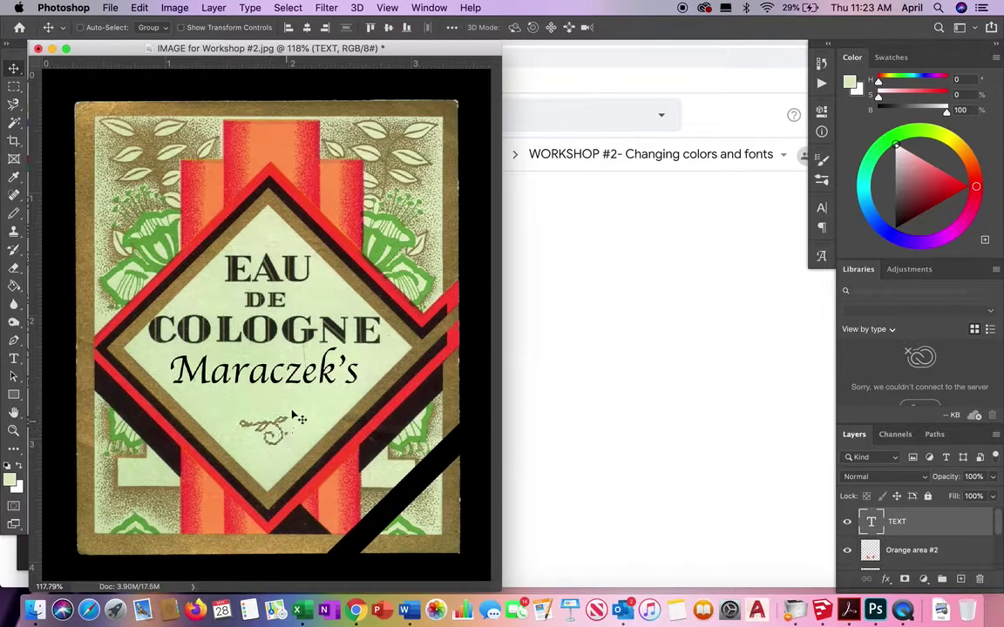
Deselect the flourish and move the "Maraczek's" text slightly down, between COLOGNE and the flourish
click(272, 8)
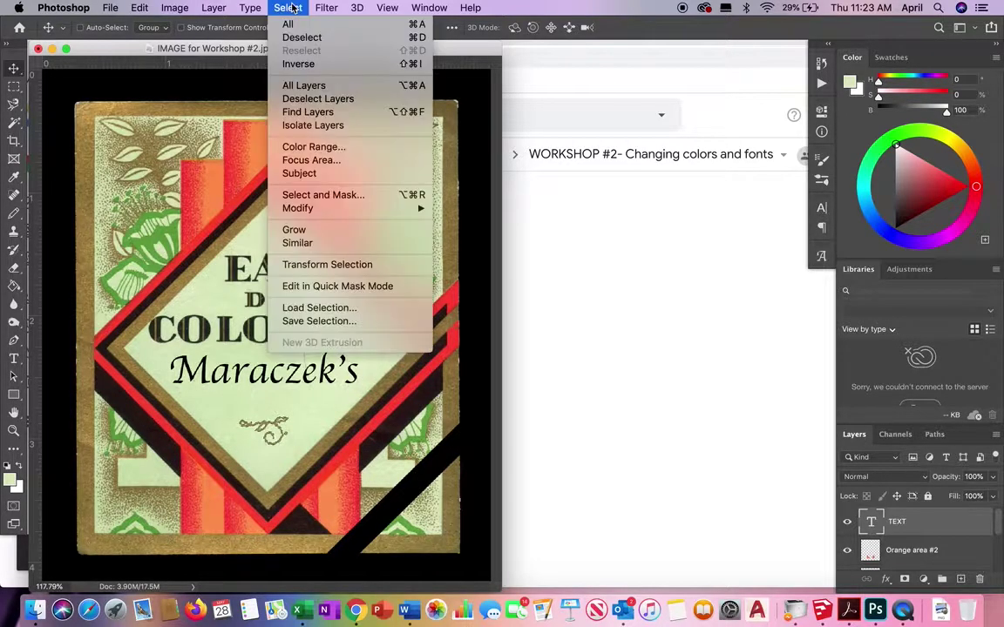
click(293, 38)
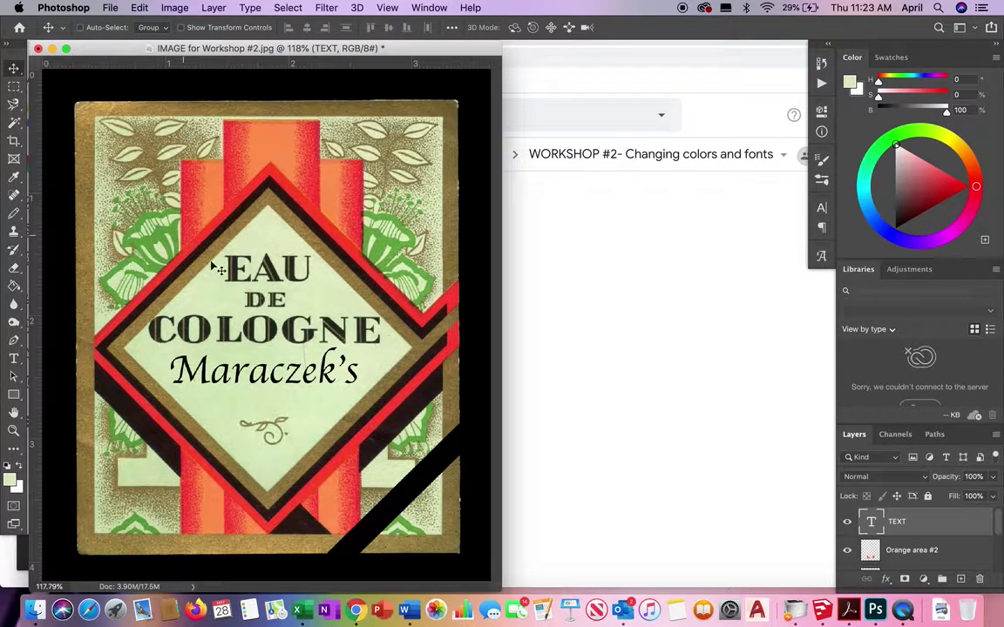
mouse_move(272, 377)
mouse_down()
mouse_move(275, 367)
mouse_move(275, 385)
mouse_move(271, 366)
mouse_move(270, 383)
mouse_up()
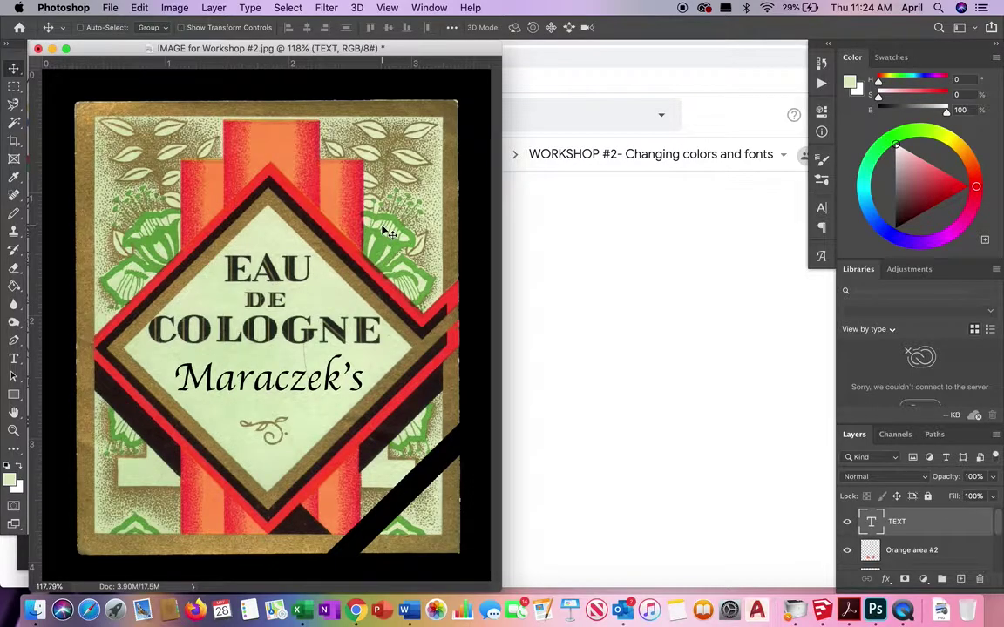
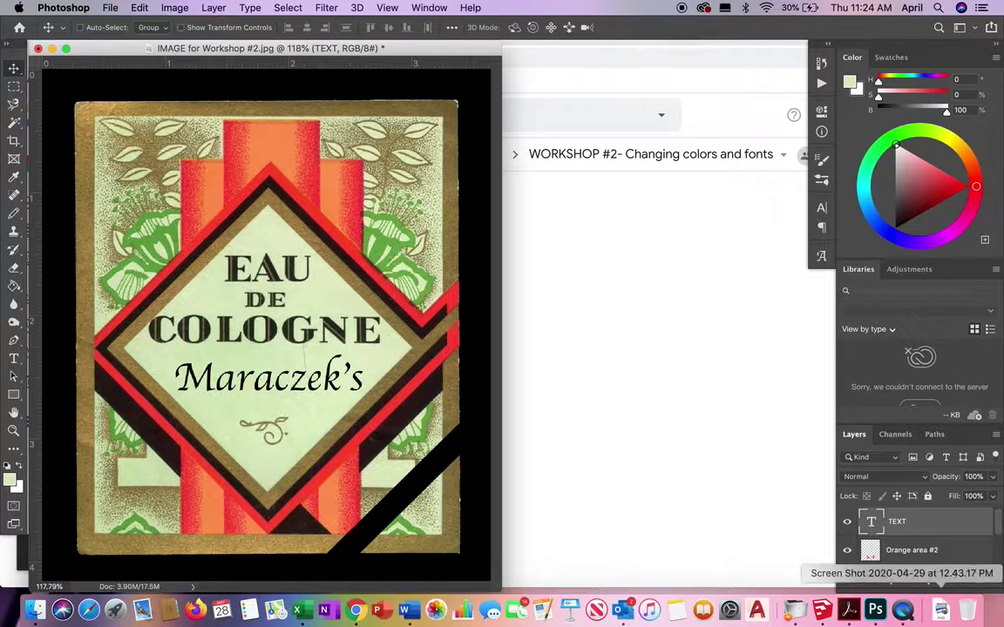
Switch to QuickTime Player, quit it and enter "WORKSHOP" as the name for keeping the new screen recording
click(902, 614)
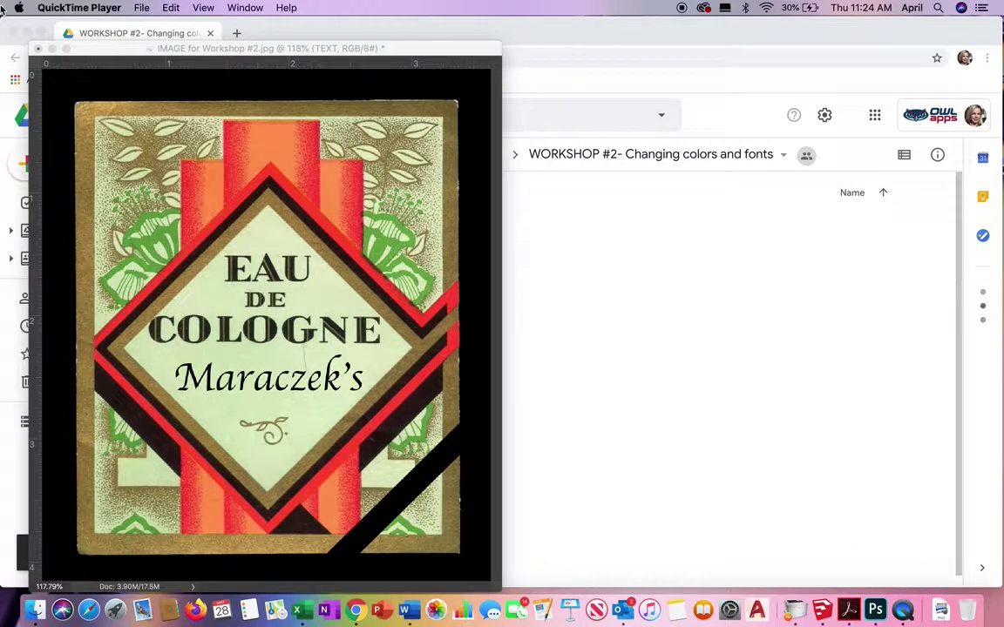
click(139, 8)
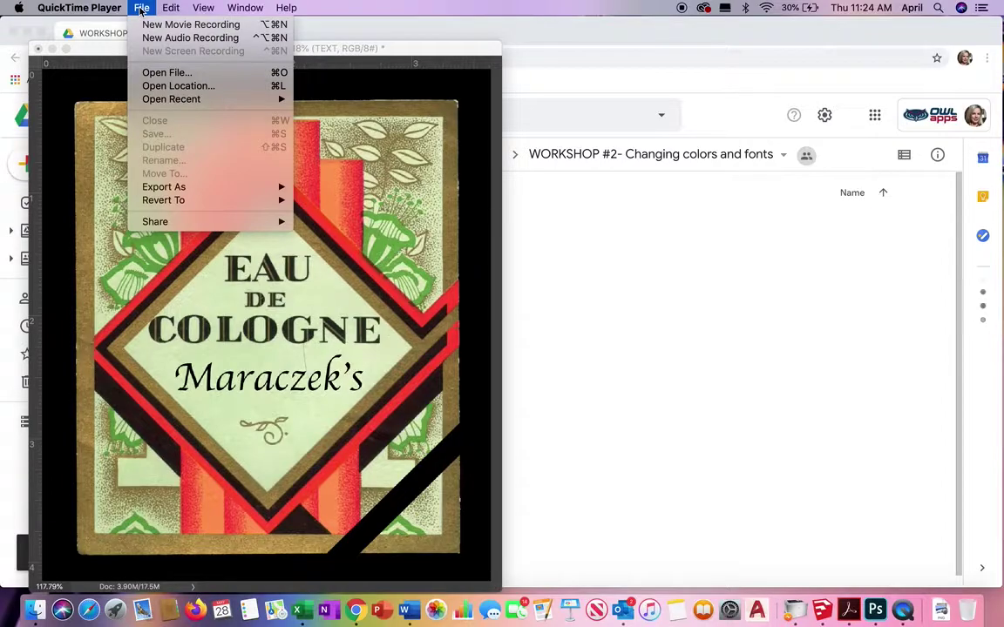
mouse_move(110, 10)
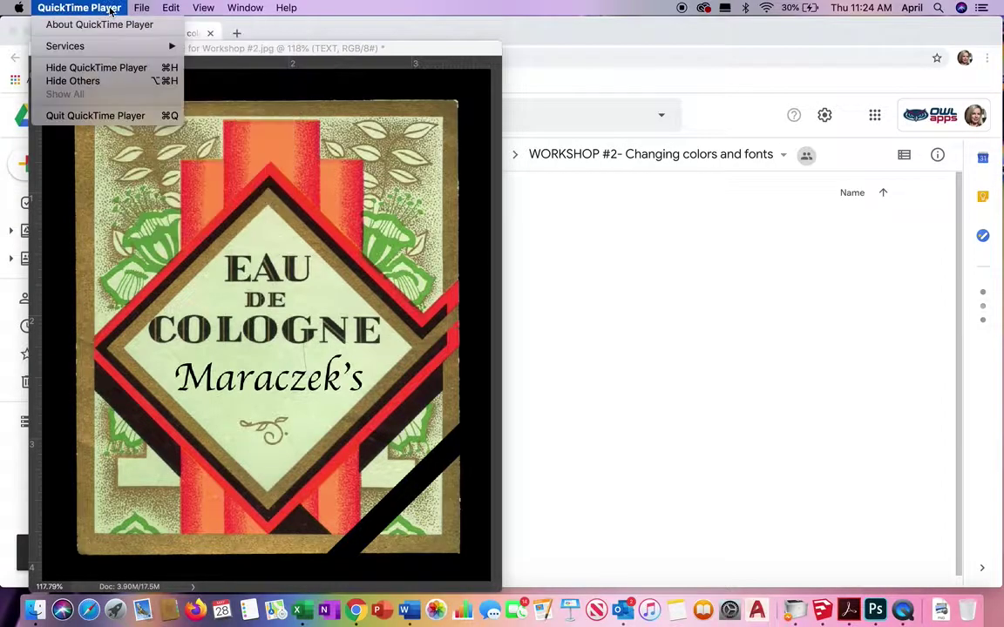
click(105, 116)
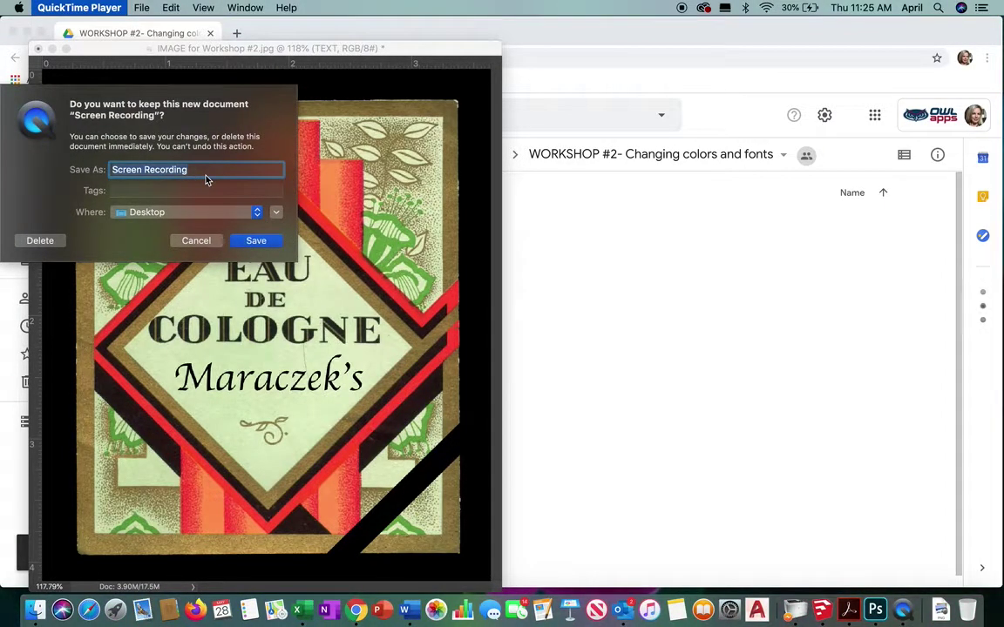
text(WORKSHOP)
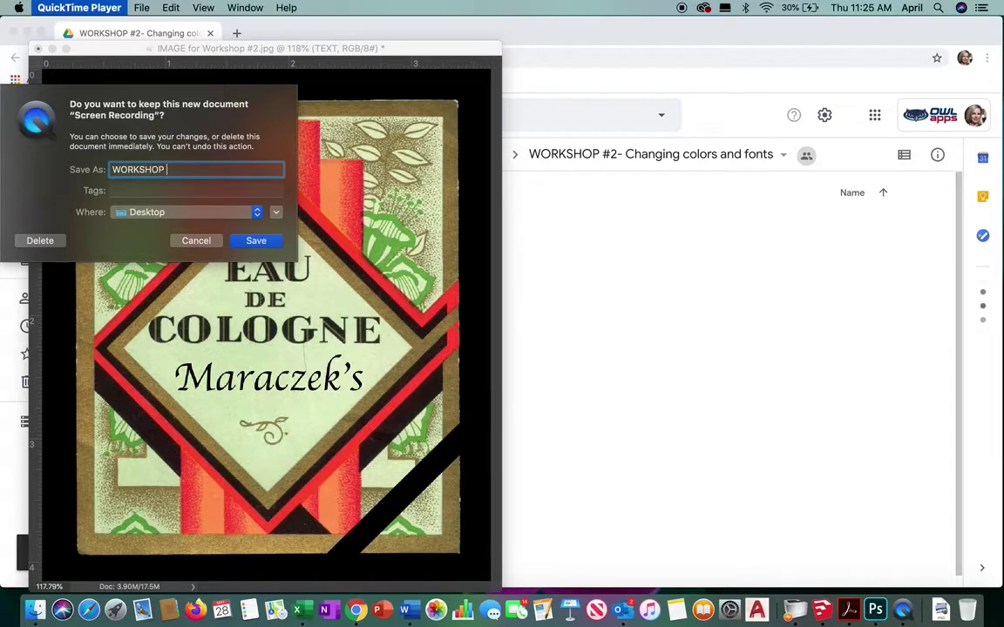